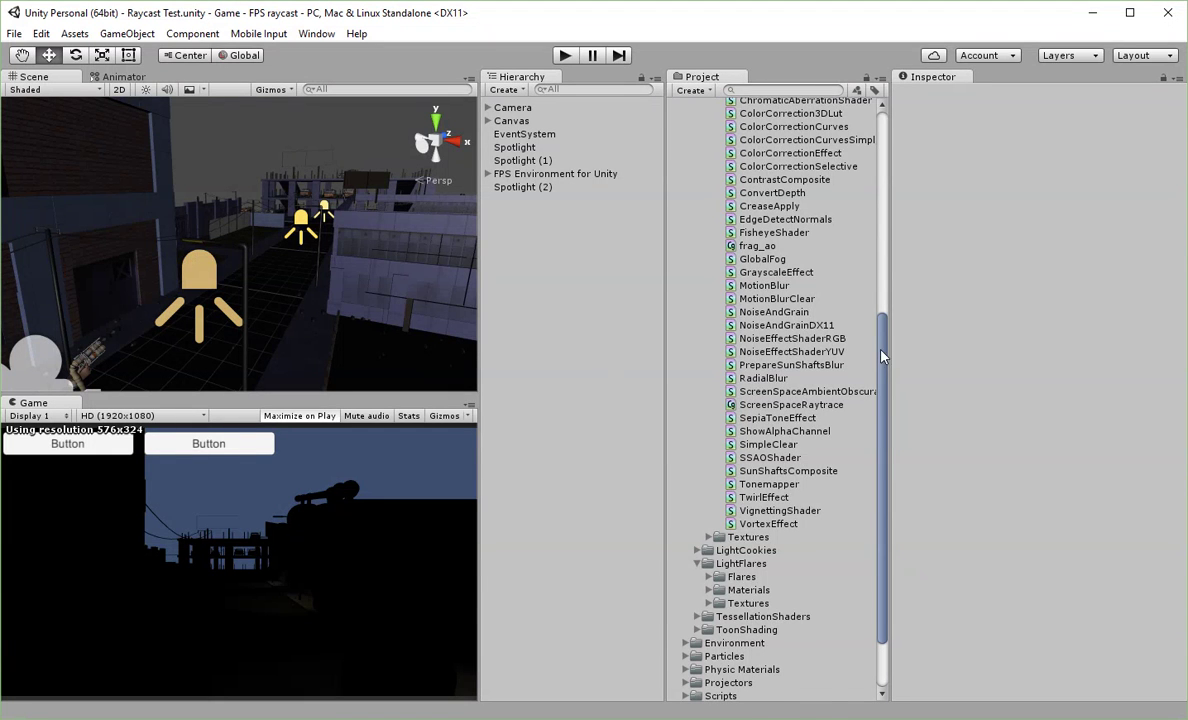
- Collapse Standard Assets and import the Environment package, which reports 'Nothing to import!'
{"action": "left_click_drag", "start_coordinate": [882, 355], "coordinate": [869, 168]}
{"action": "left_click", "coordinate": [684, 231]}
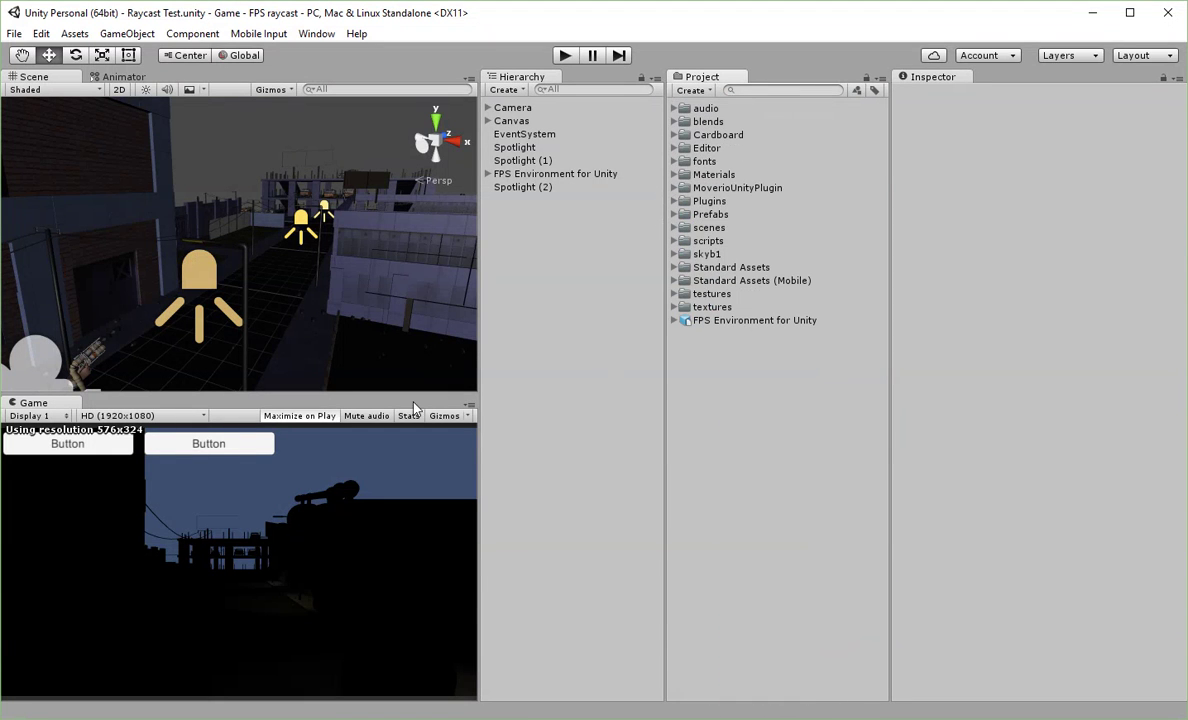
{"action": "left_click", "coordinate": [135, 35]}
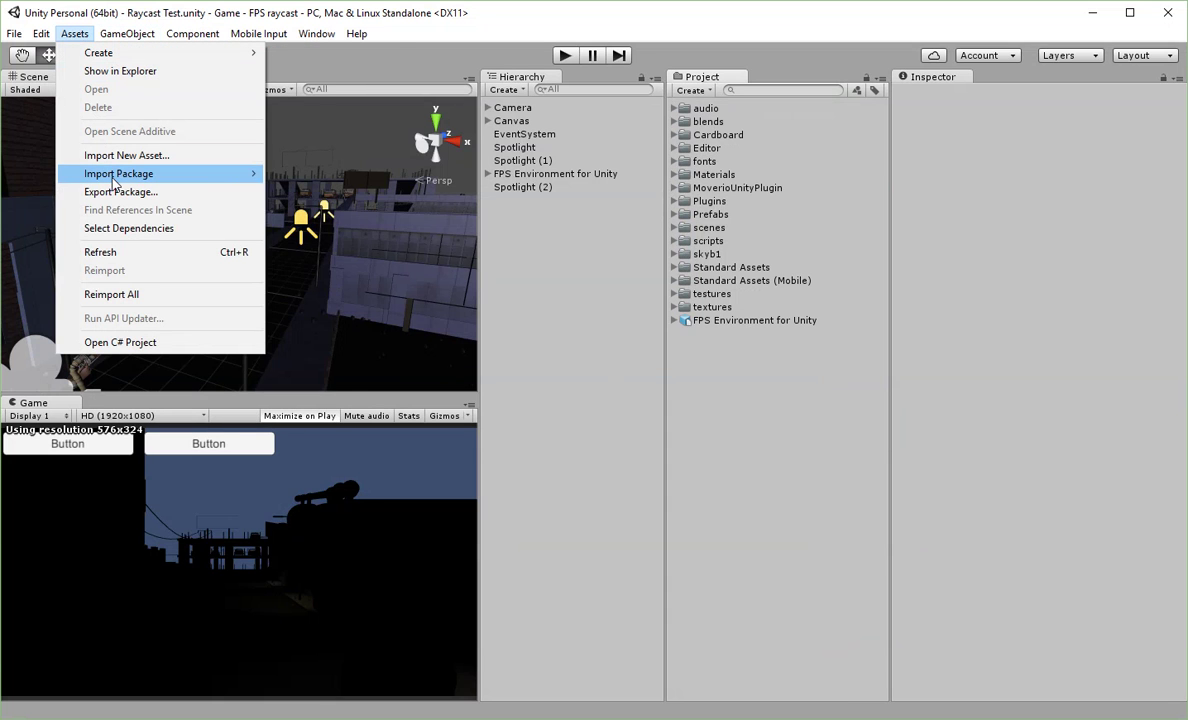
{"action": "mouse_move", "coordinate": [135, 180]}
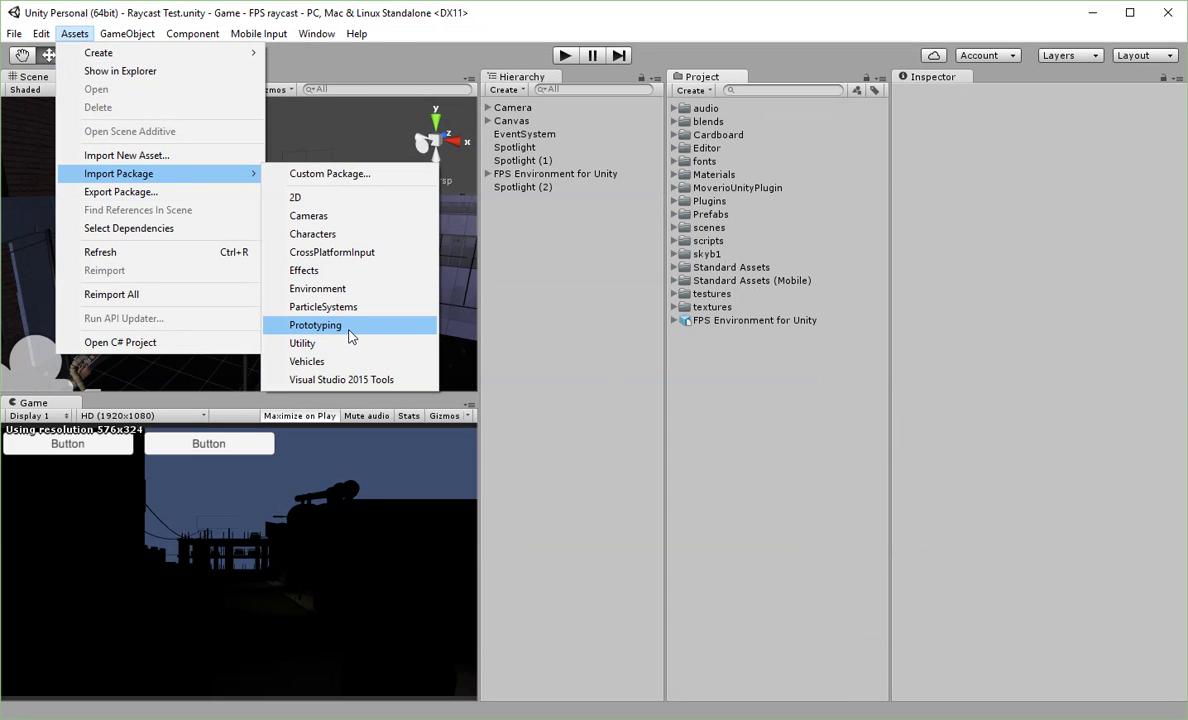
{"action": "left_click", "coordinate": [308, 288]}
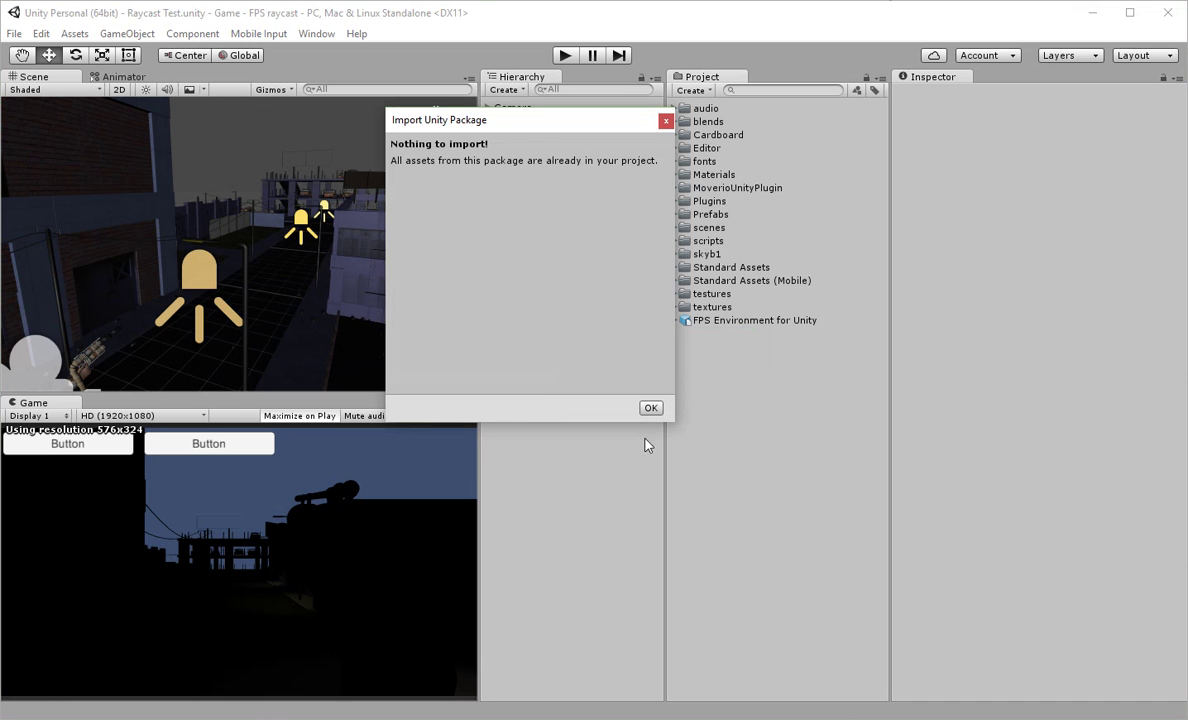
- Dismiss the notice and expand Standard Assets > Environment > Skyboxes in the Project panel
{"action": "left_click", "coordinate": [650, 409]}
{"action": "left_click", "coordinate": [675, 267]}
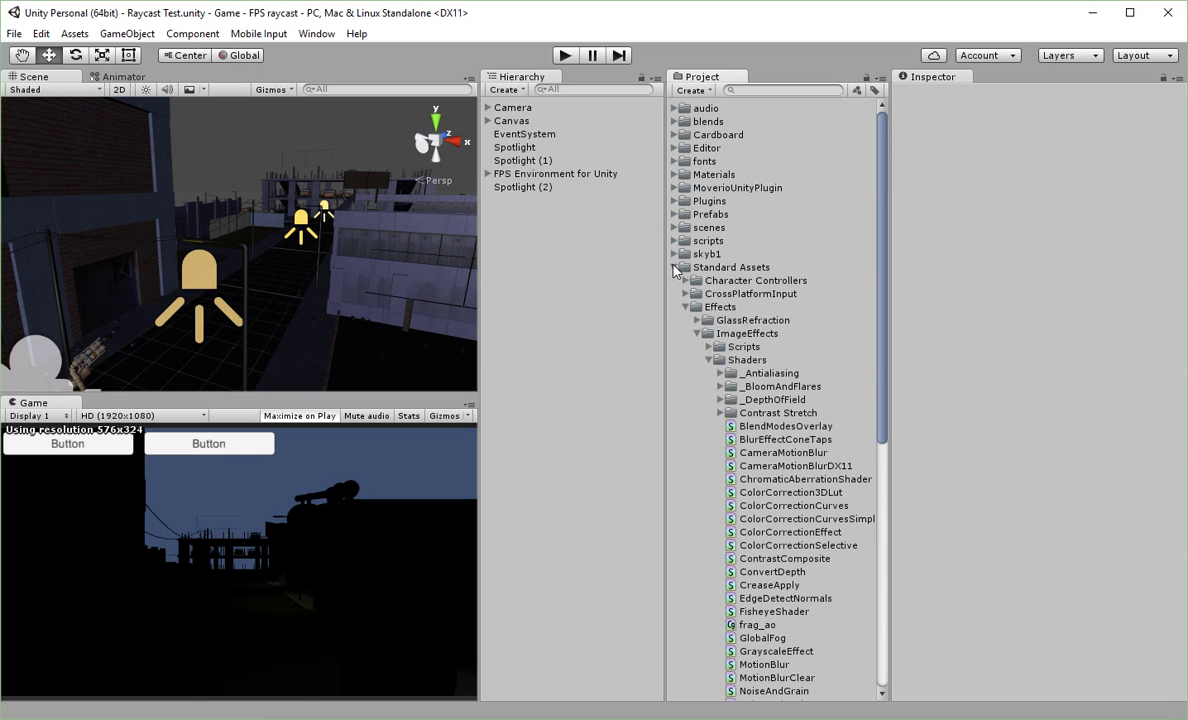
{"action": "left_click", "coordinate": [697, 333]}
{"action": "left_click", "coordinate": [686, 307]}
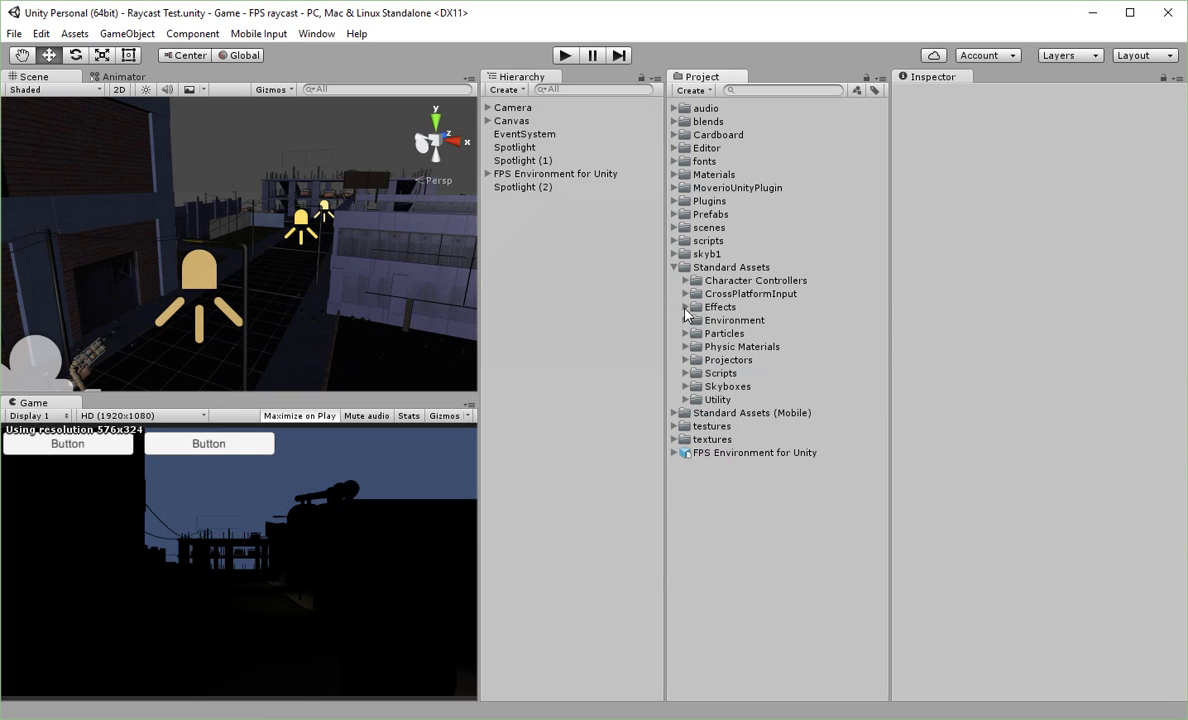
{"action": "left_click", "coordinate": [736, 321]}
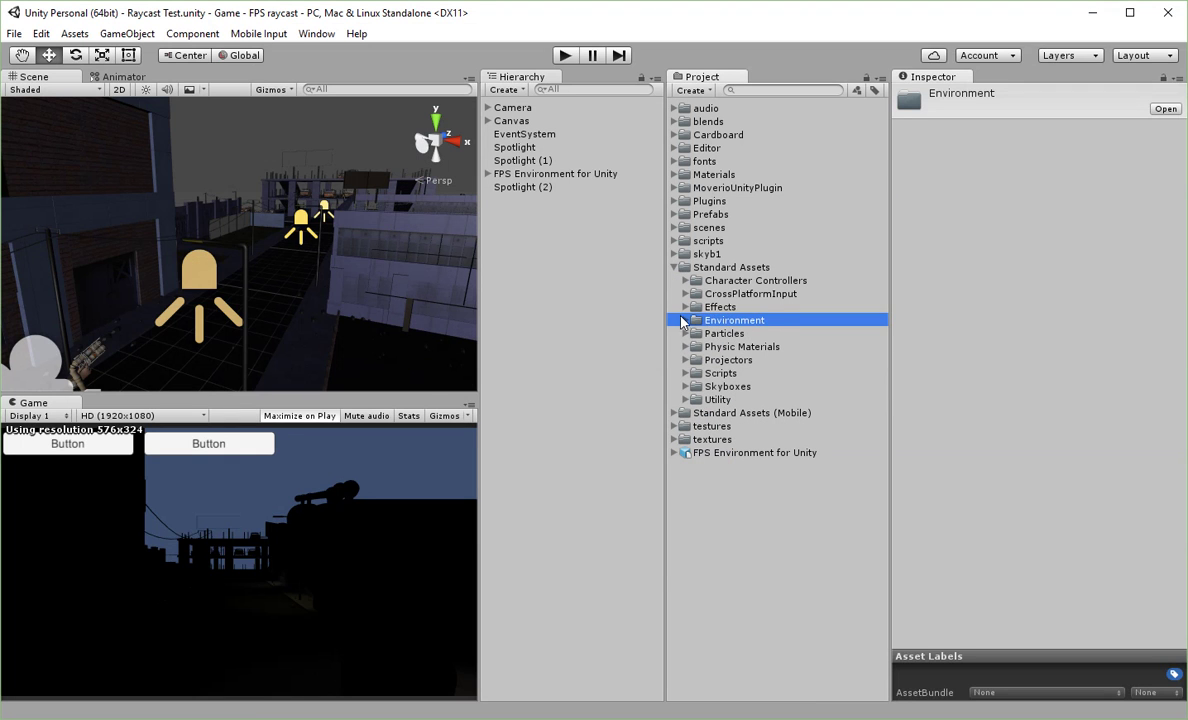
{"action": "left_click", "coordinate": [685, 320]}
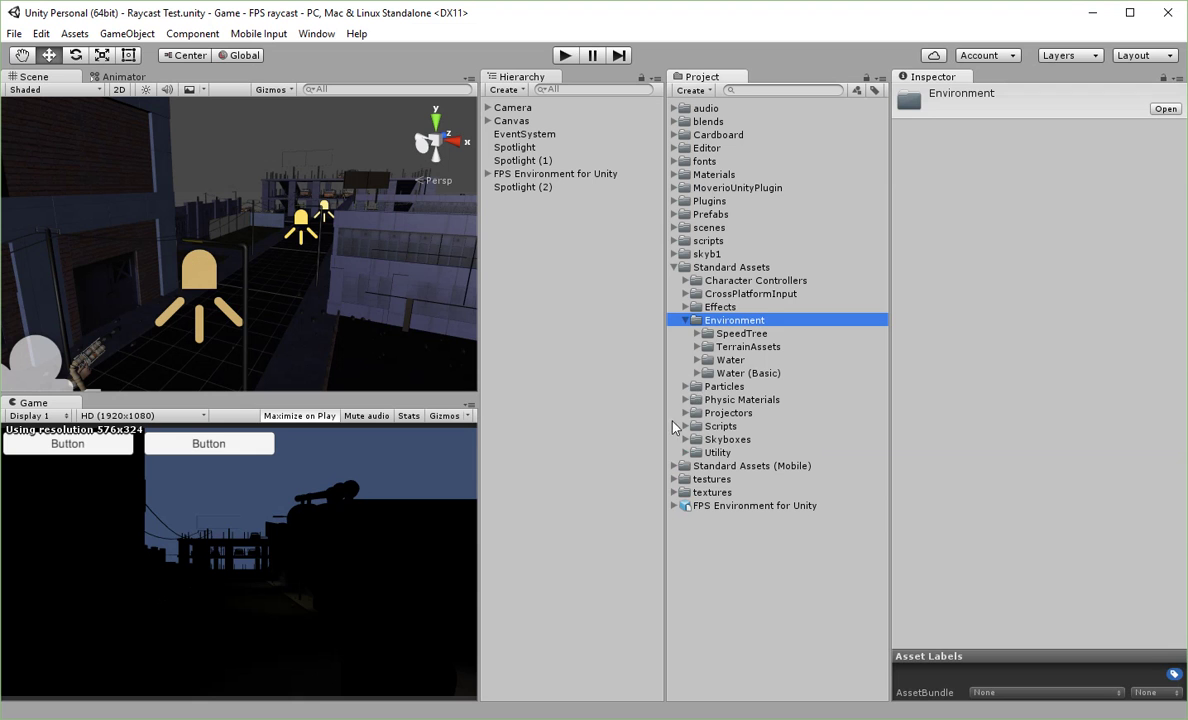
{"action": "left_click", "coordinate": [686, 440]}
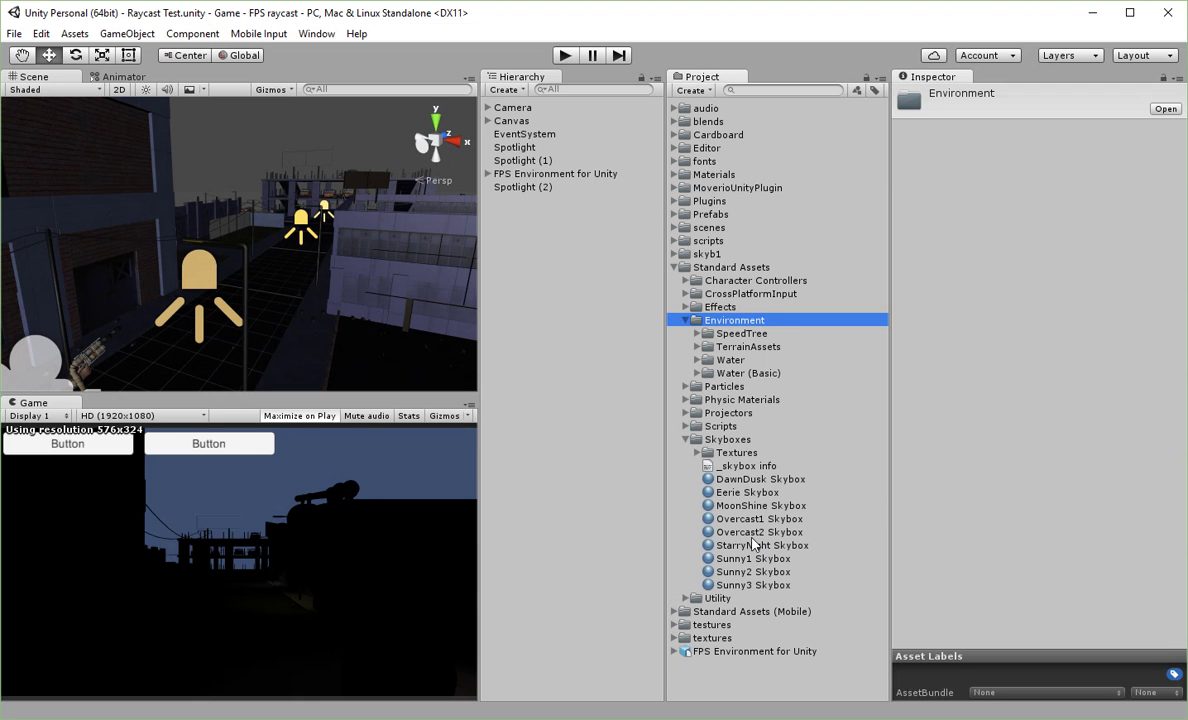
- Set Eerie Skybox as the Lighting window's Skybox and select the Eerie Skybox material
{"action": "left_click", "coordinate": [316, 34]}
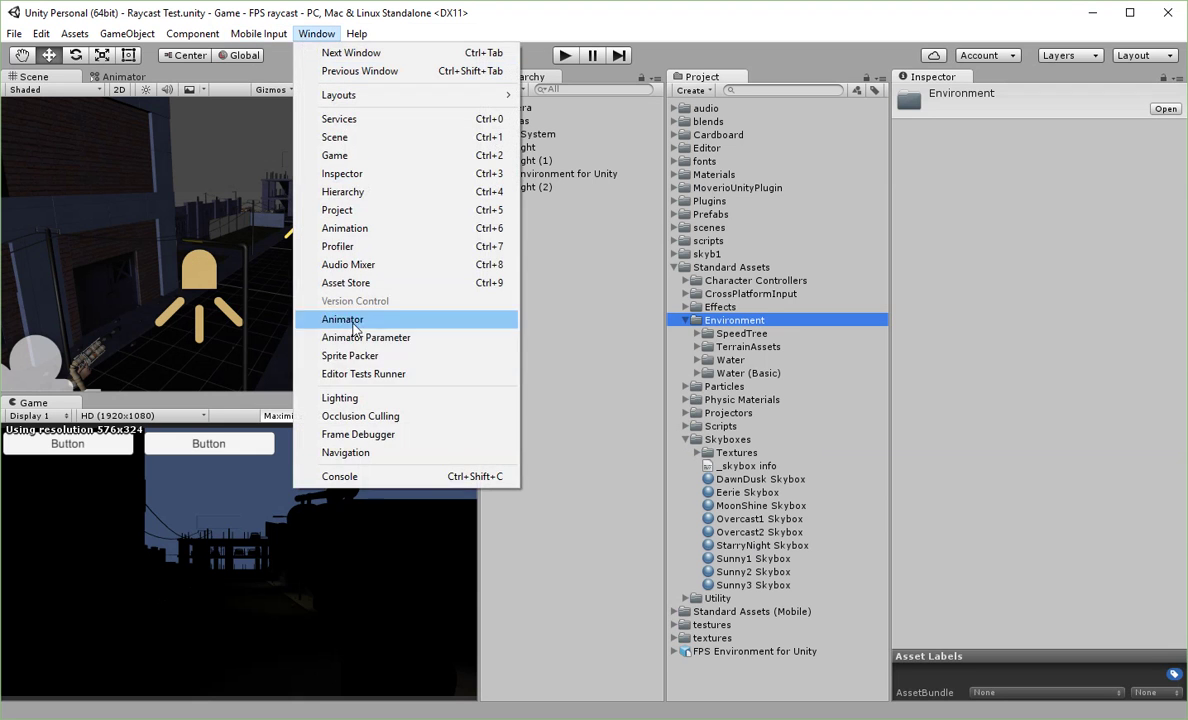
{"action": "left_click", "coordinate": [348, 397]}
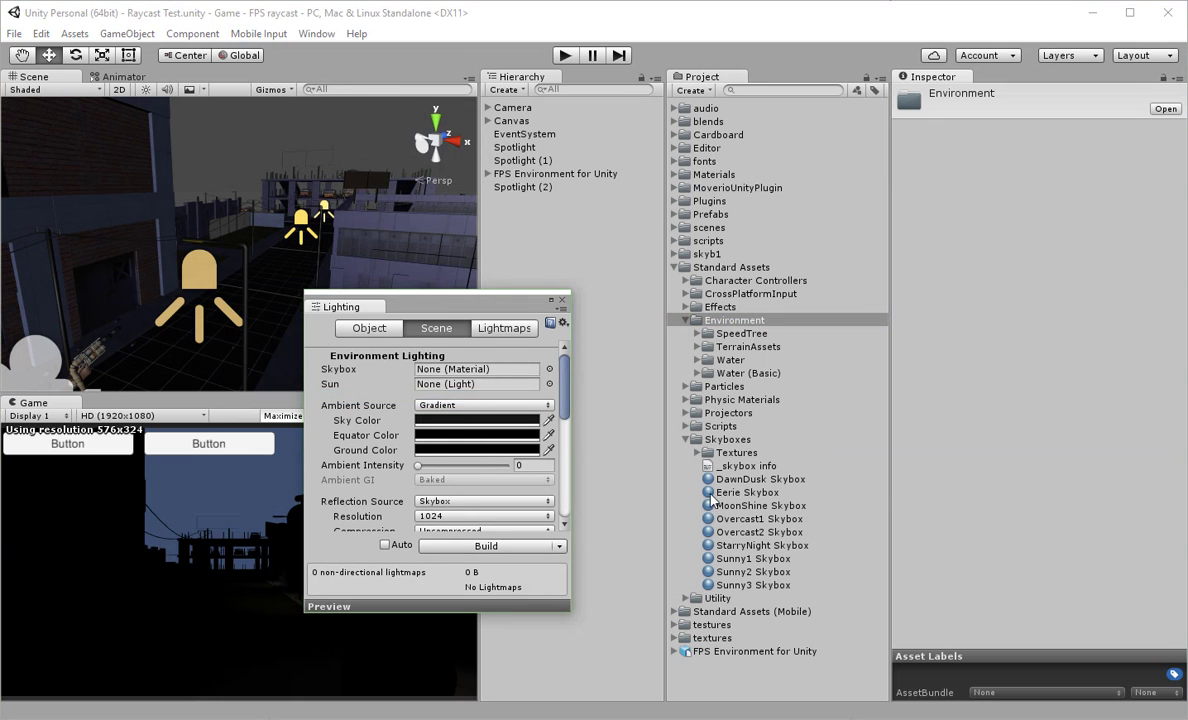
{"action": "left_click_drag", "start_coordinate": [709, 499], "coordinate": [527, 374]}
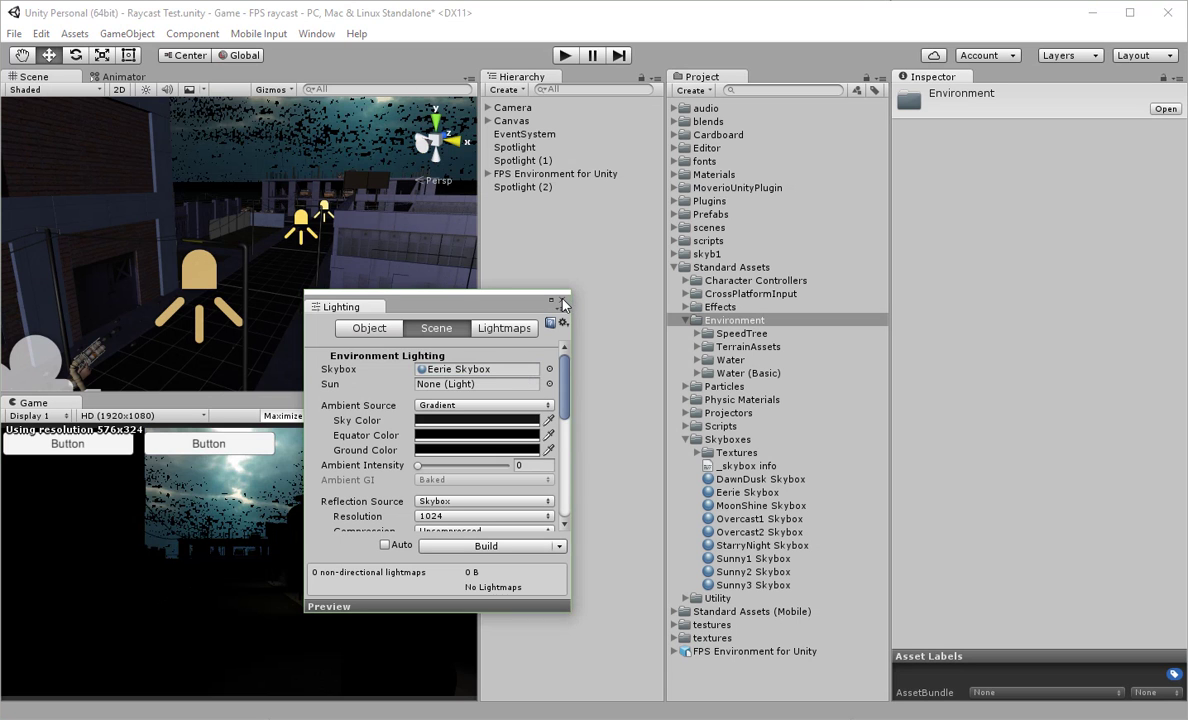
{"action": "left_click_drag", "start_coordinate": [497, 292], "coordinate": [695, 230]}
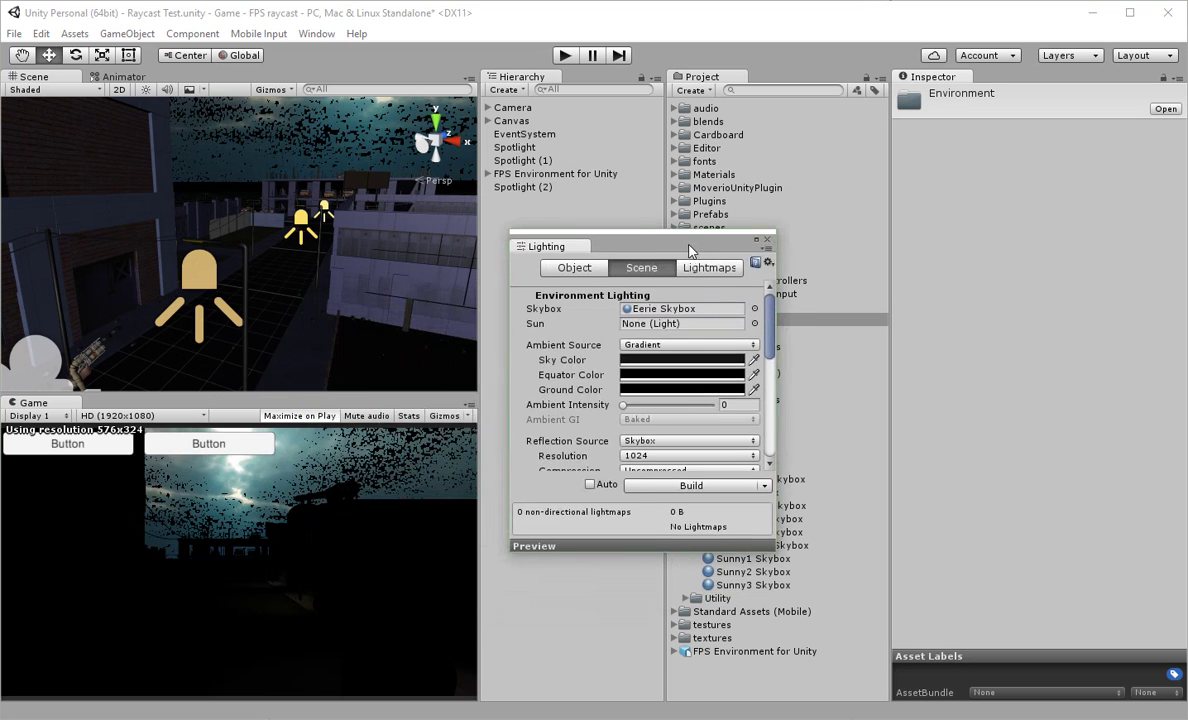
{"action": "left_click_drag", "start_coordinate": [597, 232], "coordinate": [411, 238]}
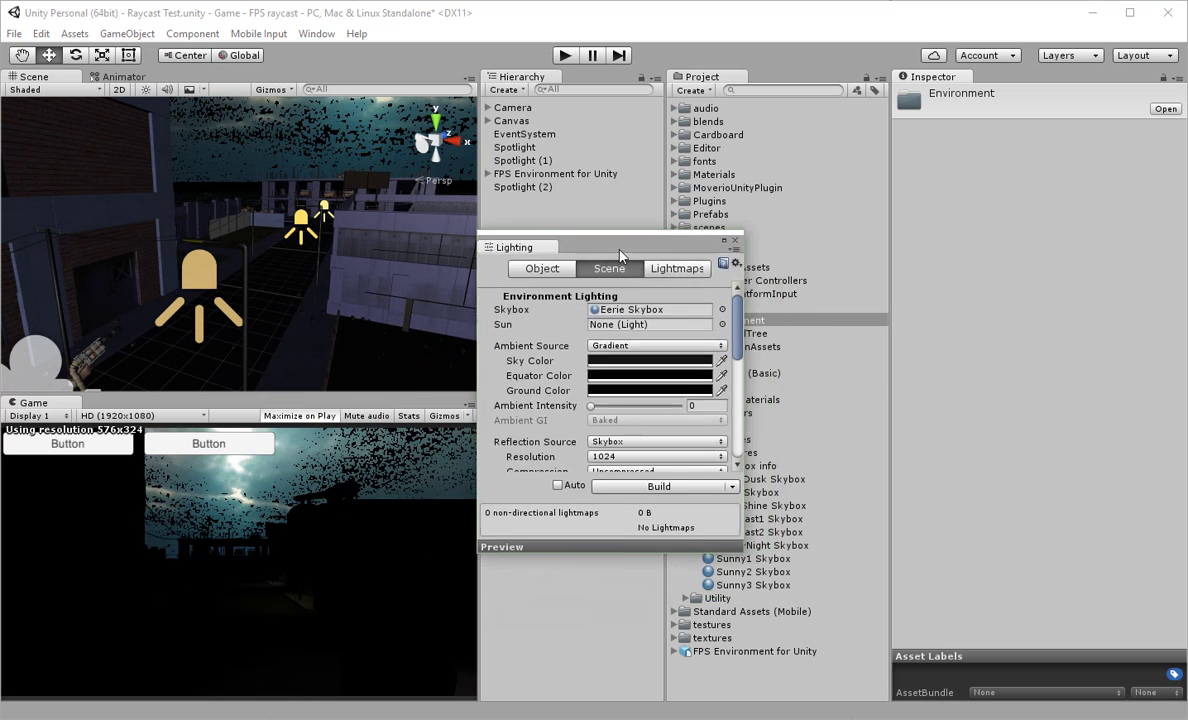
{"action": "left_click", "coordinate": [743, 493]}
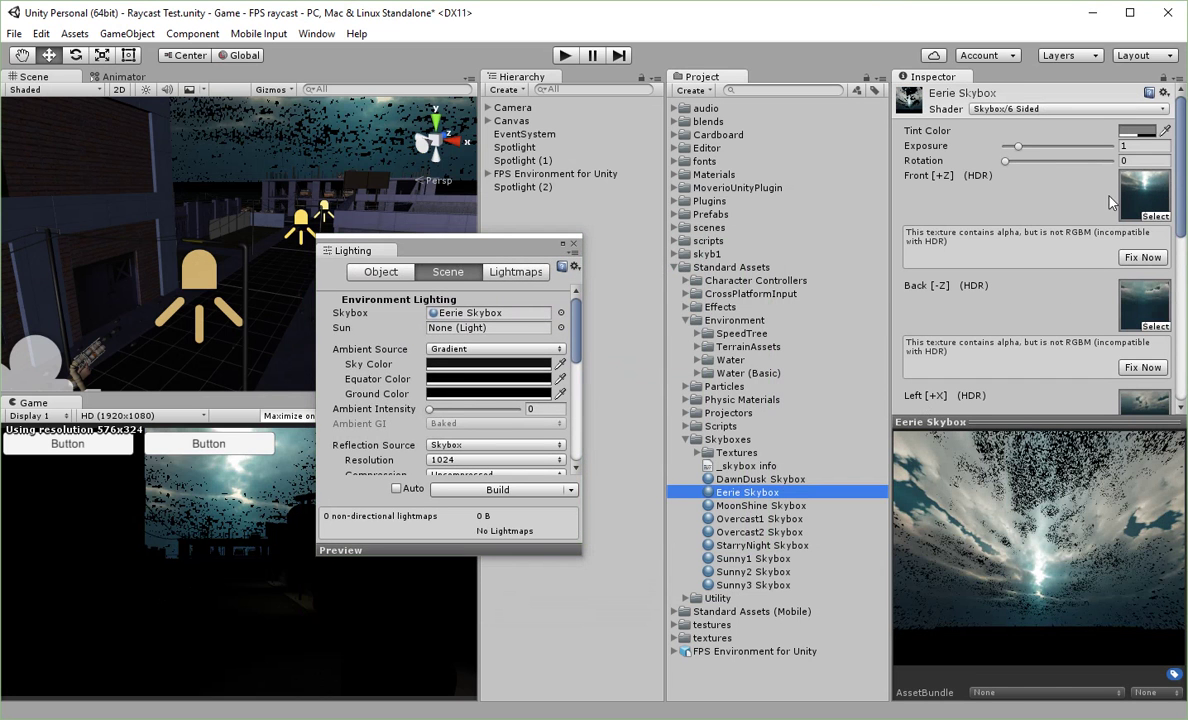
- Fix the HDR warnings on the Front, Back, Left, Right, Up and Down skybox textures
{"action": "left_click", "coordinate": [1140, 258]}
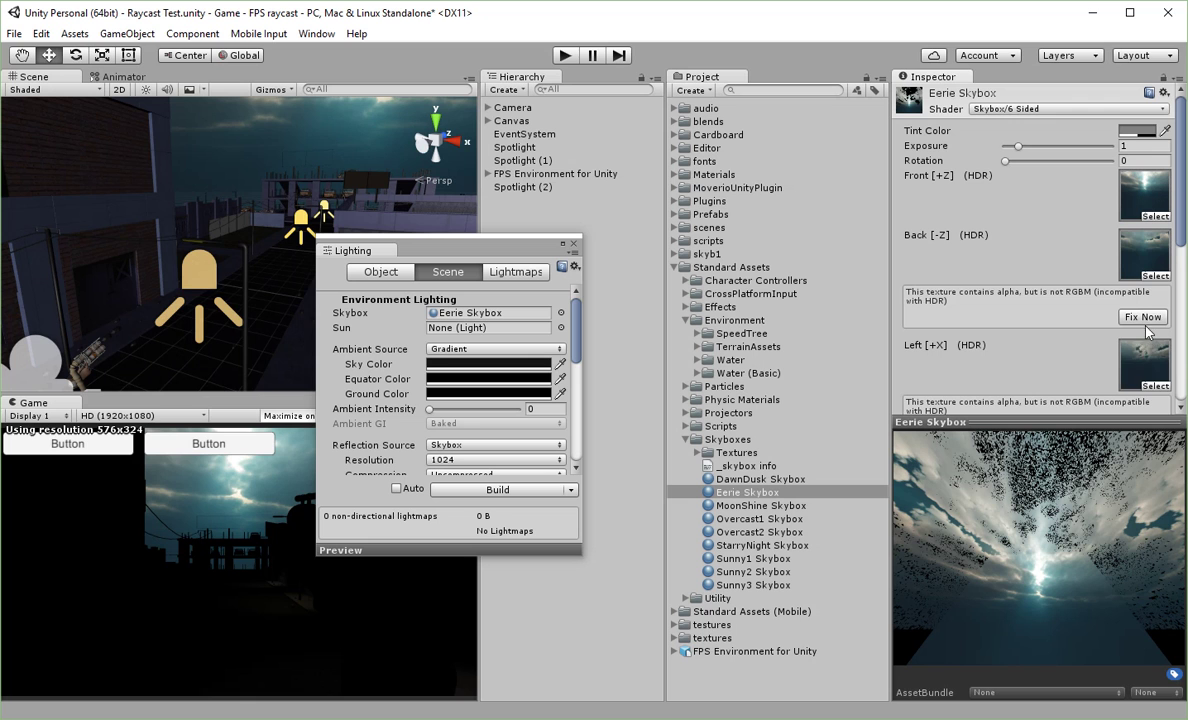
{"action": "left_click", "coordinate": [1141, 316]}
{"action": "left_click", "coordinate": [1142, 376]}
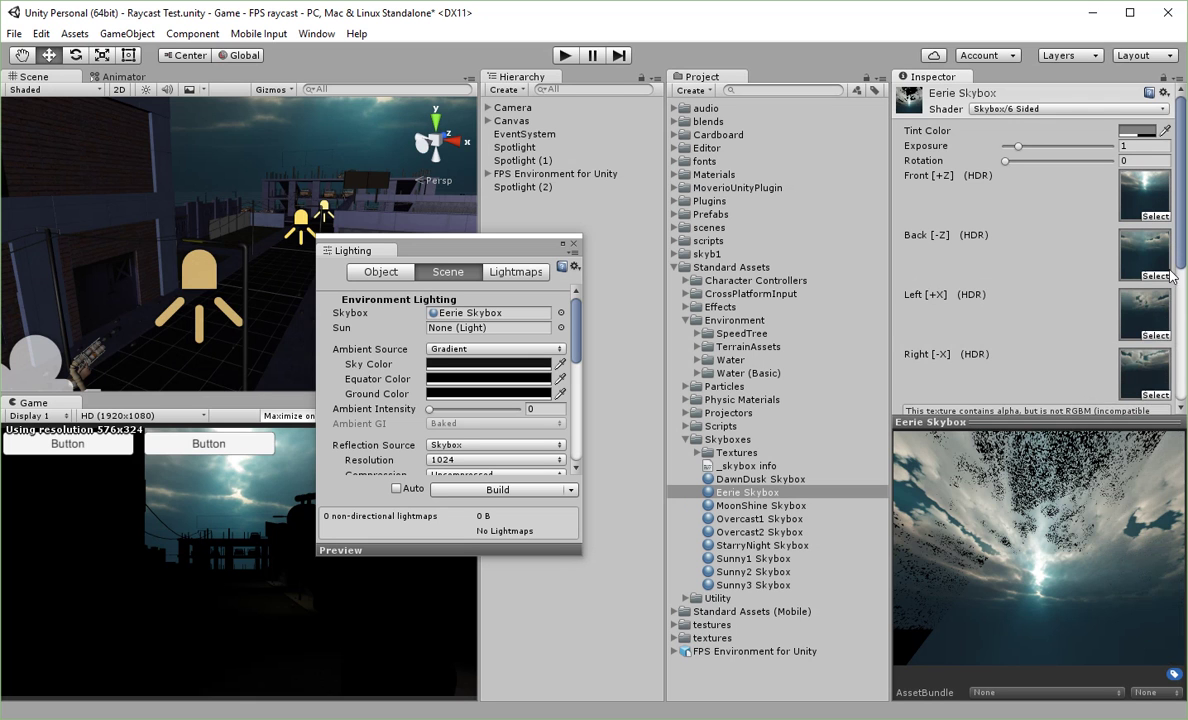
{"action": "scroll", "coordinate": [1182, 340], "scroll_direction": "down", "scroll_amount": 3}
{"action": "left_click", "coordinate": [1142, 274]}
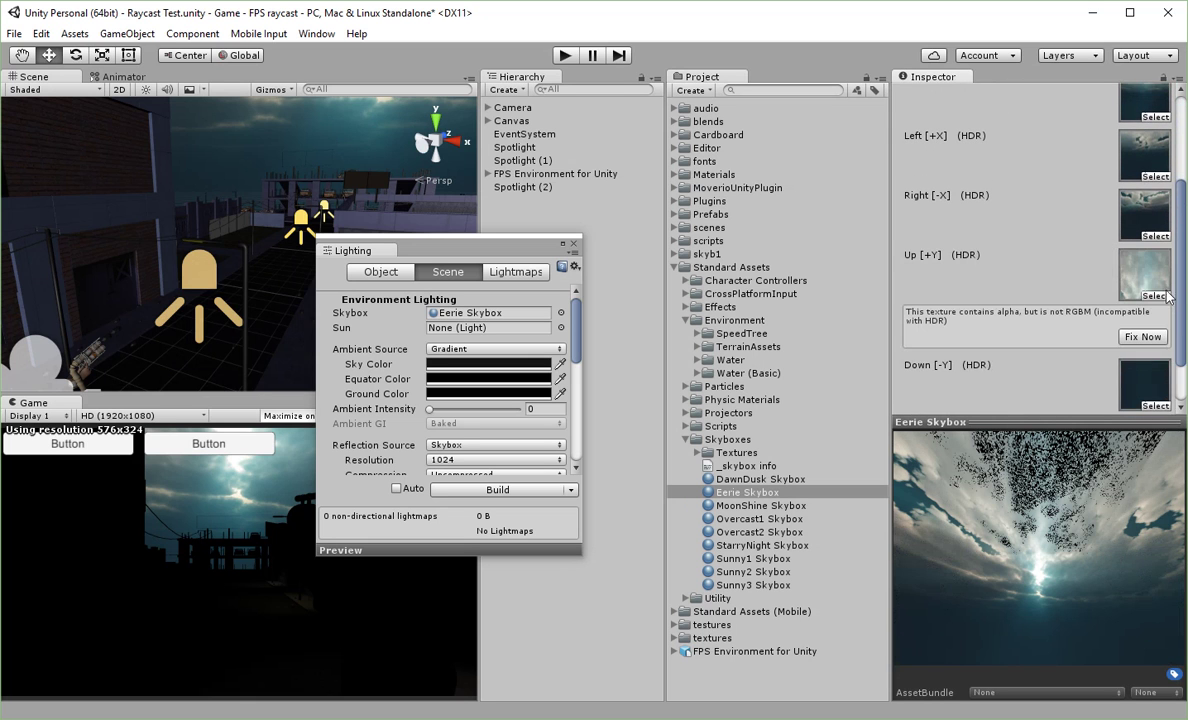
{"action": "scroll", "coordinate": [1162, 333], "scroll_direction": "down", "scroll_amount": 2}
{"action": "left_click", "coordinate": [1142, 274]}
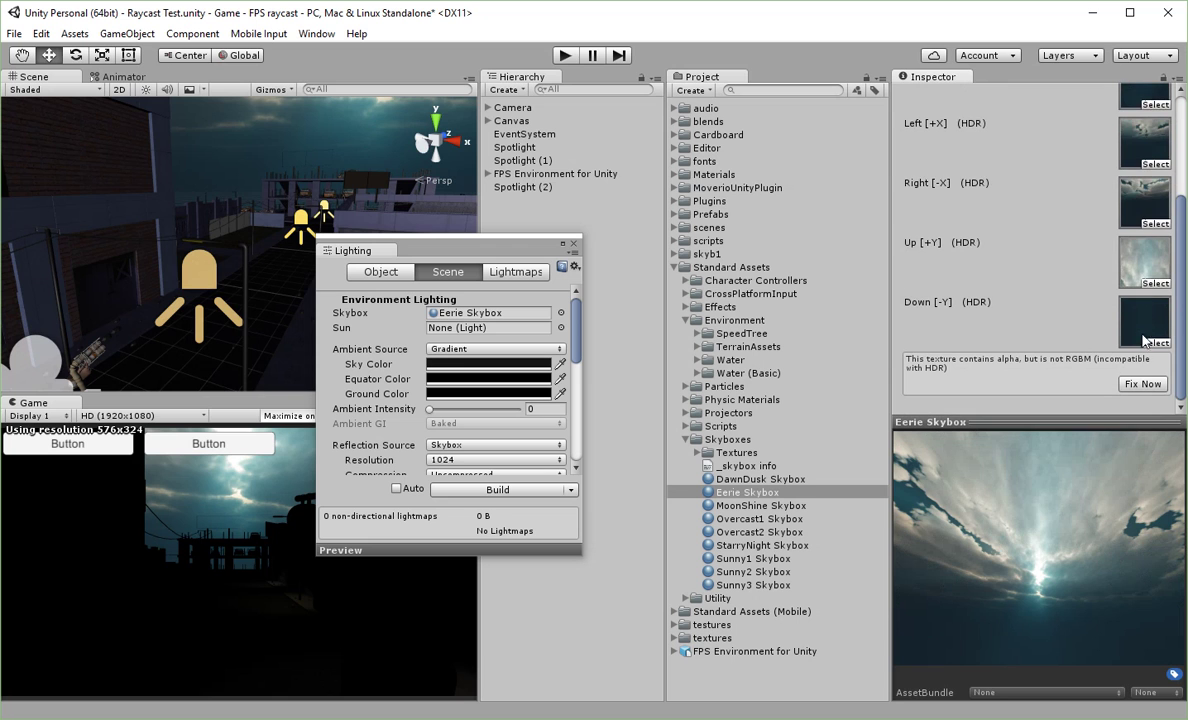
{"action": "left_click", "coordinate": [1143, 389]}
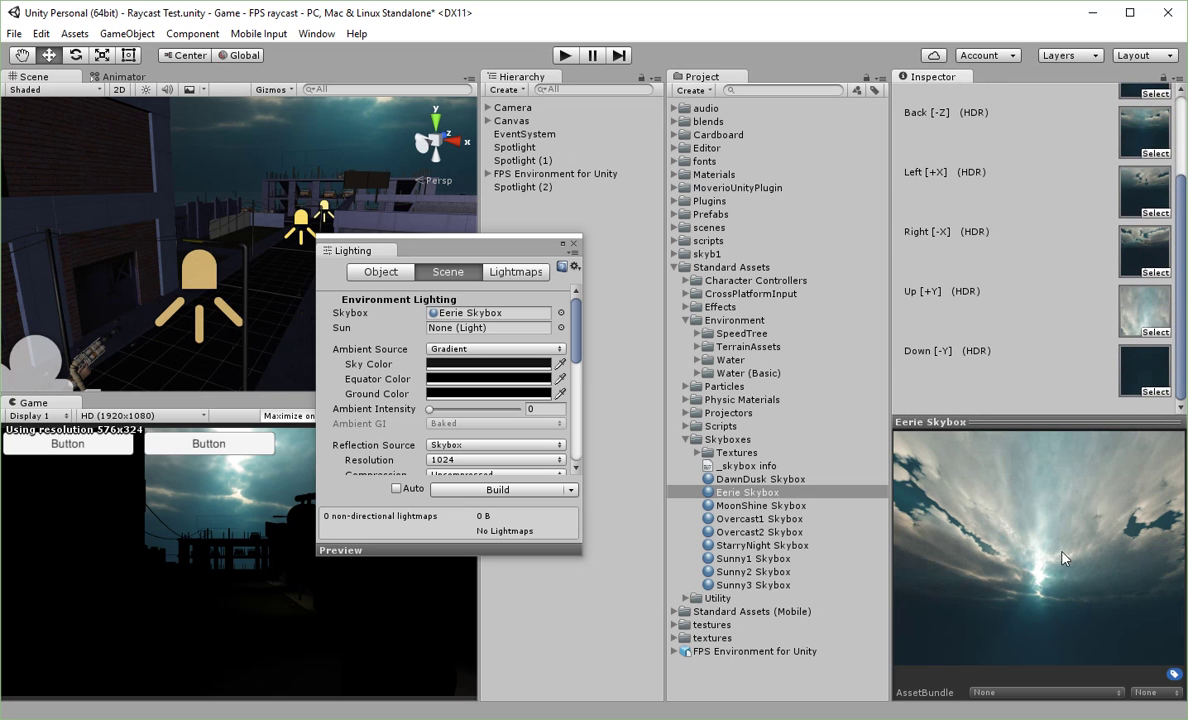
- Close the Lighting window and run a short playtest of the scene
{"action": "left_click", "coordinate": [575, 246]}
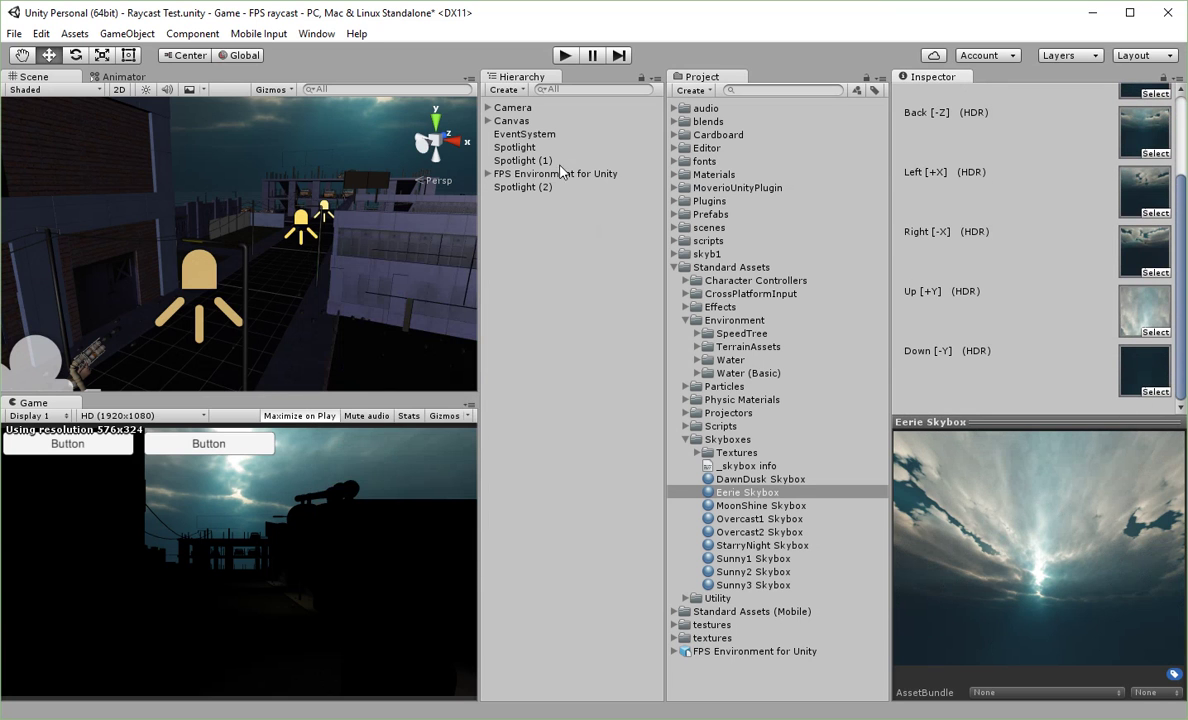
{"action": "left_click", "coordinate": [565, 57]}
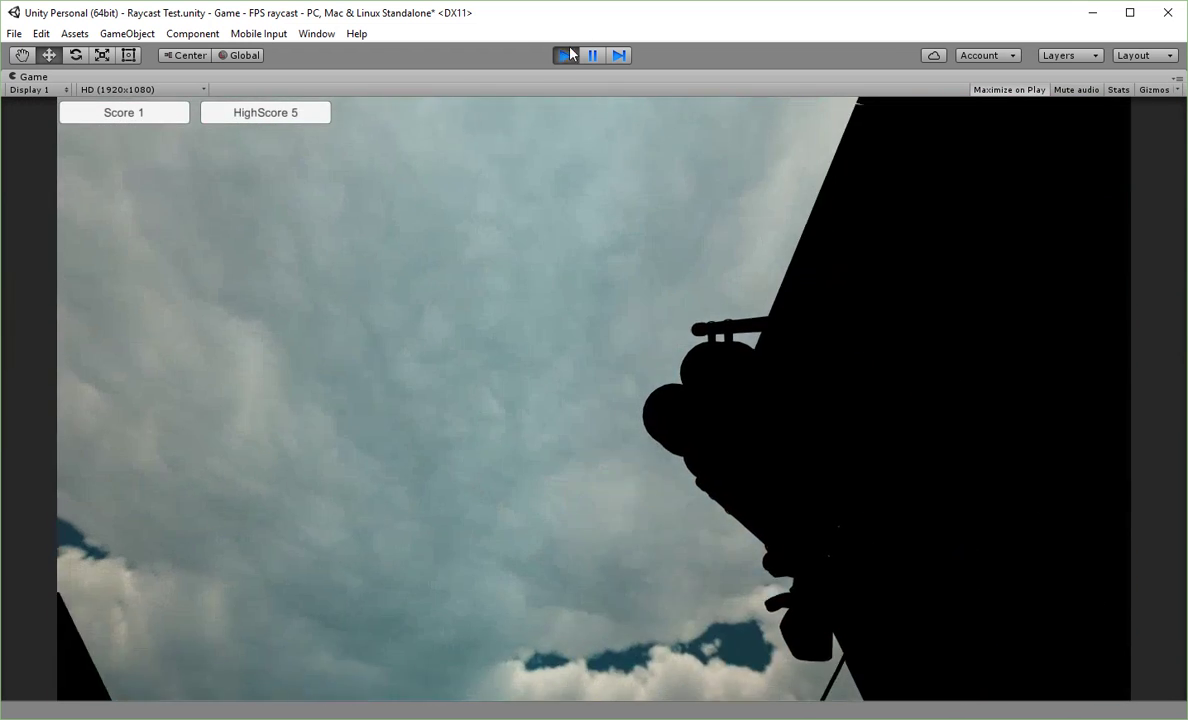
{"action": "left_click", "coordinate": [565, 55]}
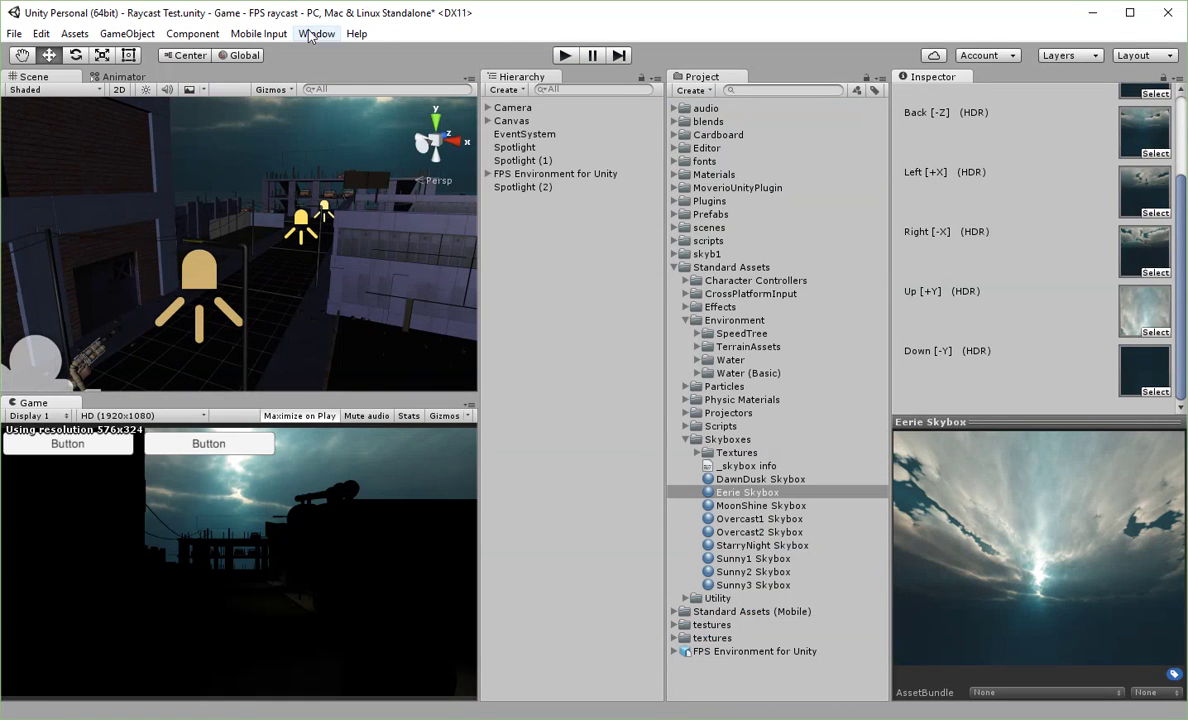
{"action": "left_click", "coordinate": [316, 34]}
- In Lighting, set Ambient Source to Skybox with Ambient Intensity 3.51
{"action": "left_click", "coordinate": [340, 399]}
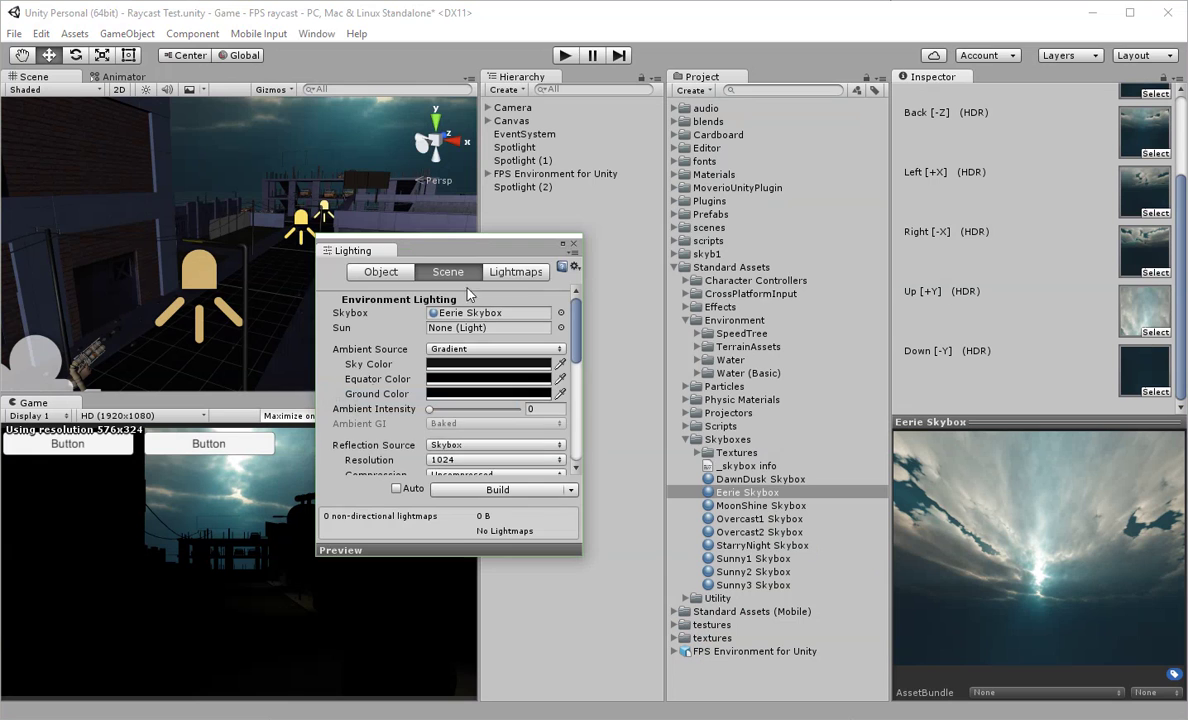
{"action": "left_click_drag", "start_coordinate": [467, 250], "coordinate": [647, 254]}
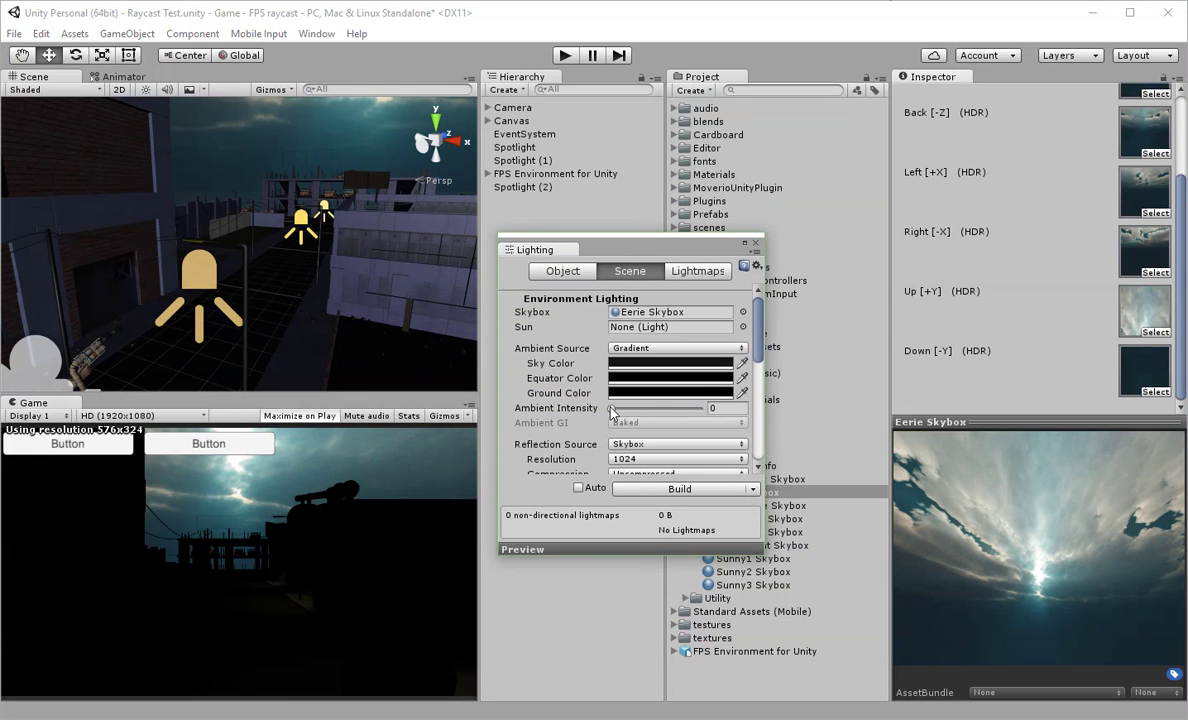
{"action": "mouse_move", "coordinate": [613, 413]}
{"action": "left_mouse_down"}
{"action": "mouse_move", "coordinate": [671, 418]}
{"action": "mouse_move", "coordinate": [655, 418]}
{"action": "left_mouse_up"}
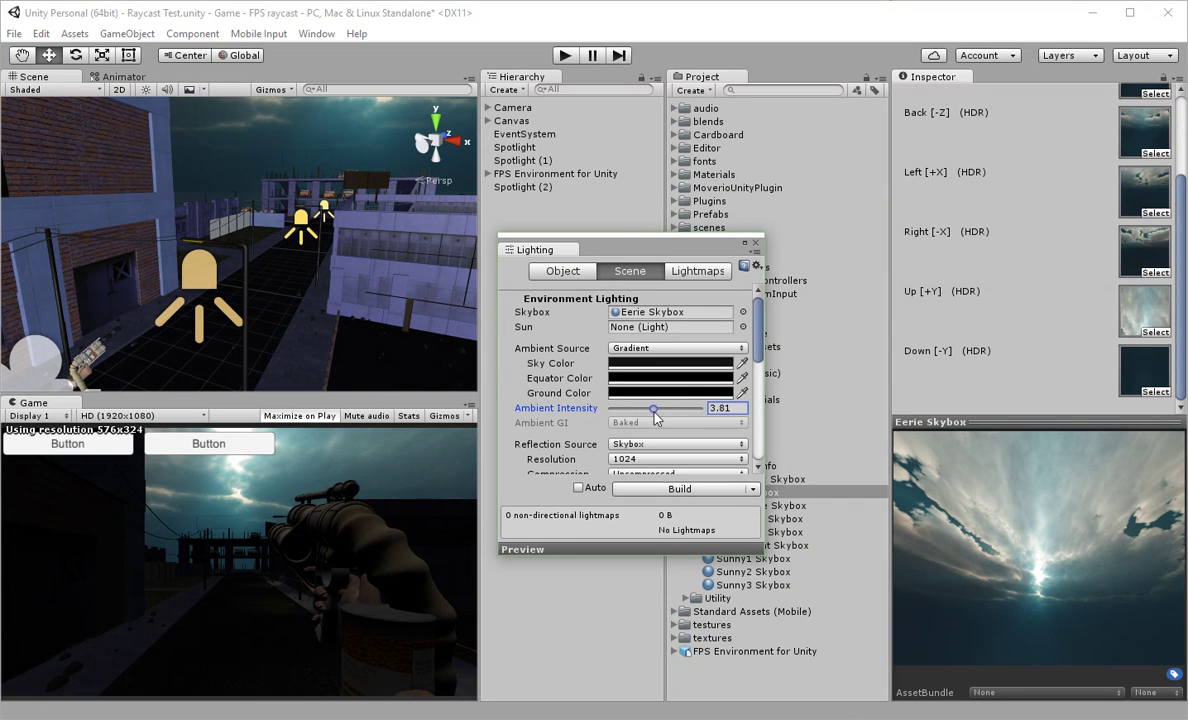
{"action": "left_click", "coordinate": [648, 348]}
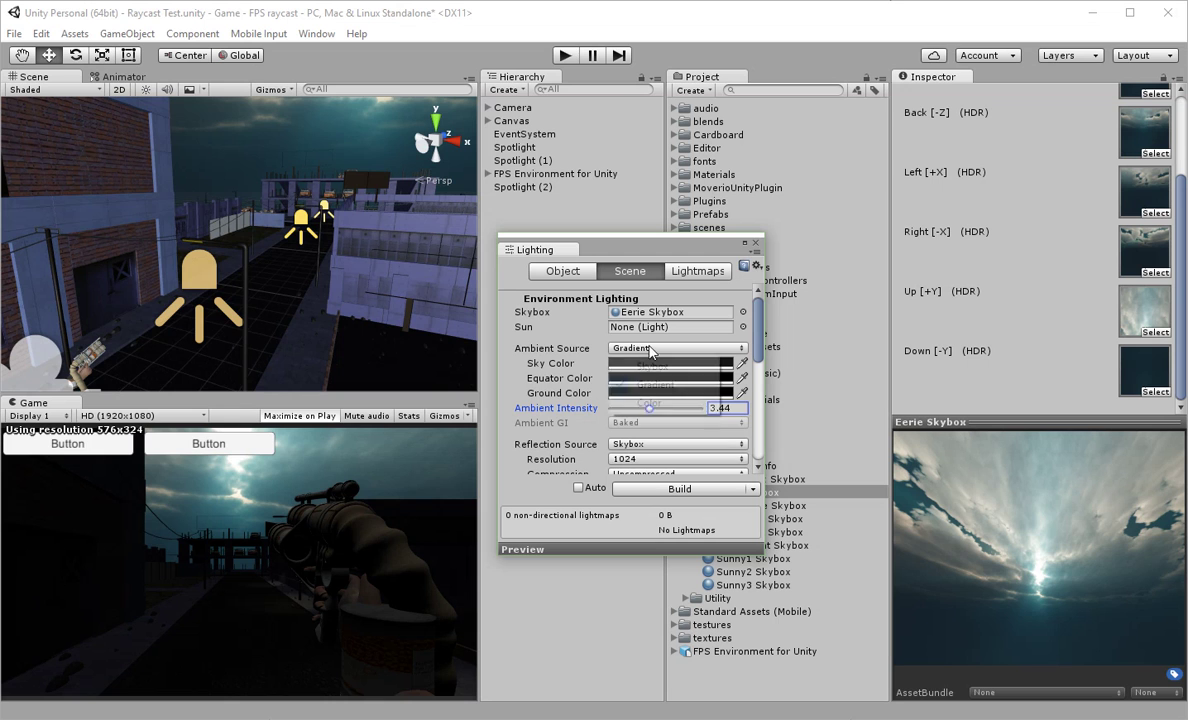
{"action": "left_click", "coordinate": [648, 370]}
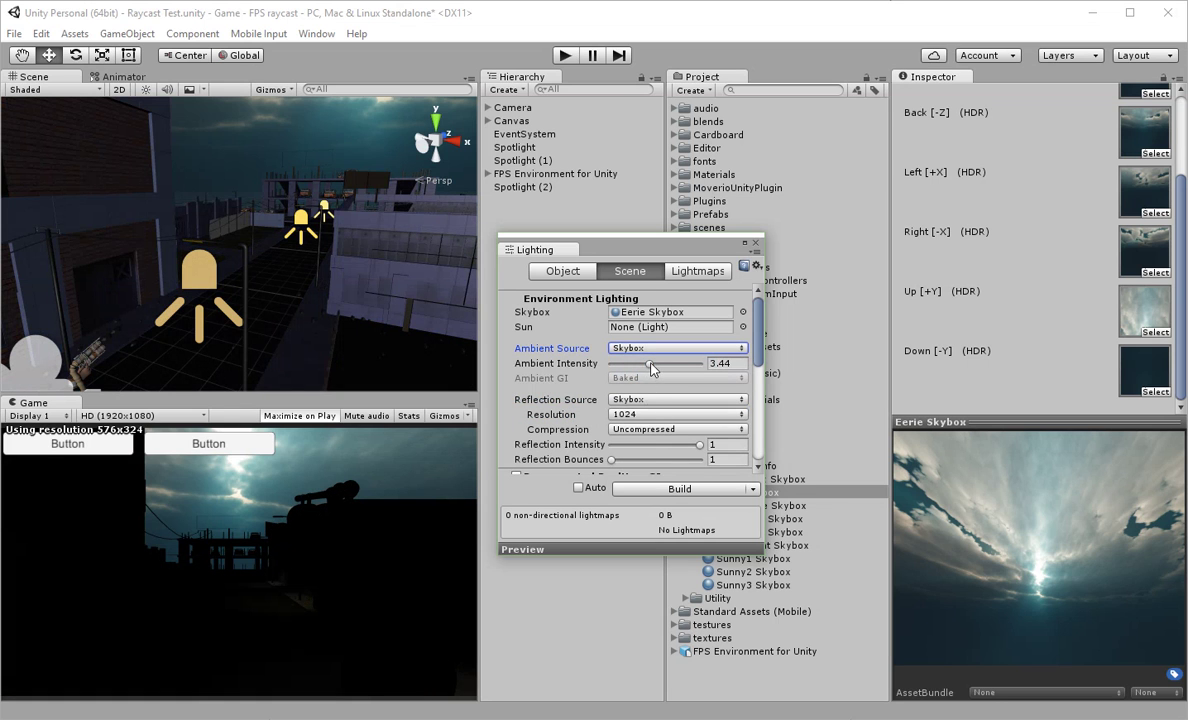
{"action": "left_click_drag", "start_coordinate": [651, 368], "coordinate": [686, 372]}
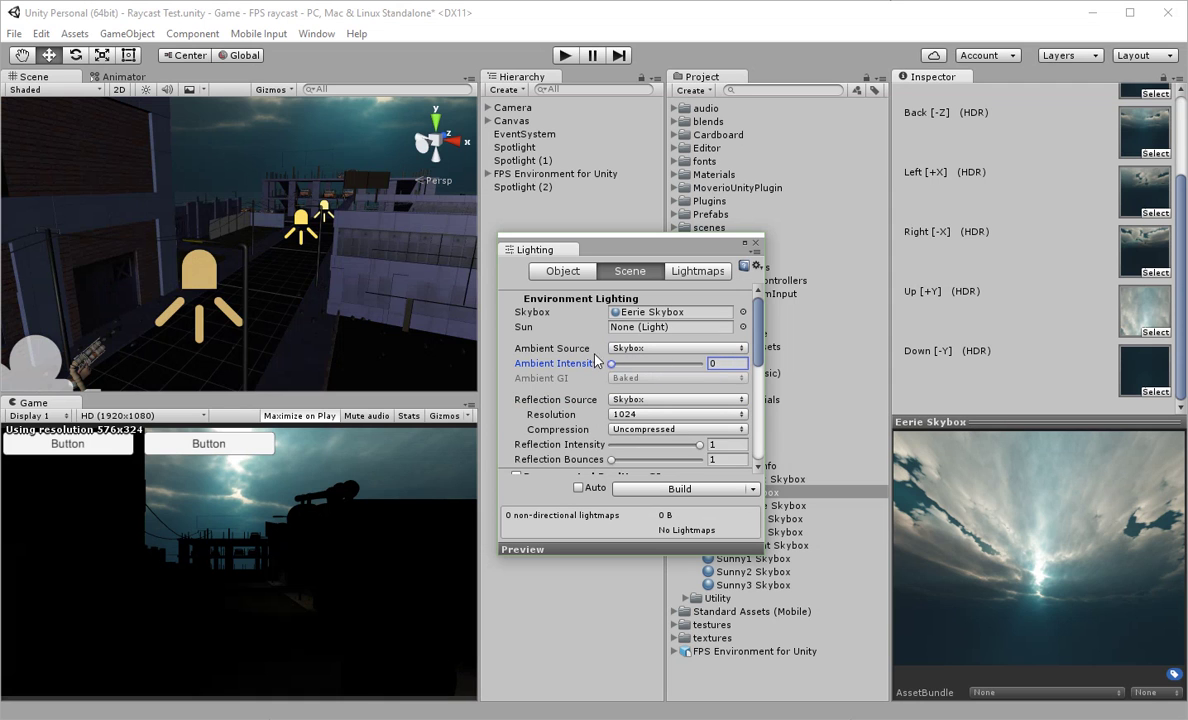
{"action": "left_click_drag", "start_coordinate": [595, 361], "coordinate": [638, 365]}
- Open the Sun source picker and close it, leaving the sun unset
{"action": "left_click", "coordinate": [742, 327]}
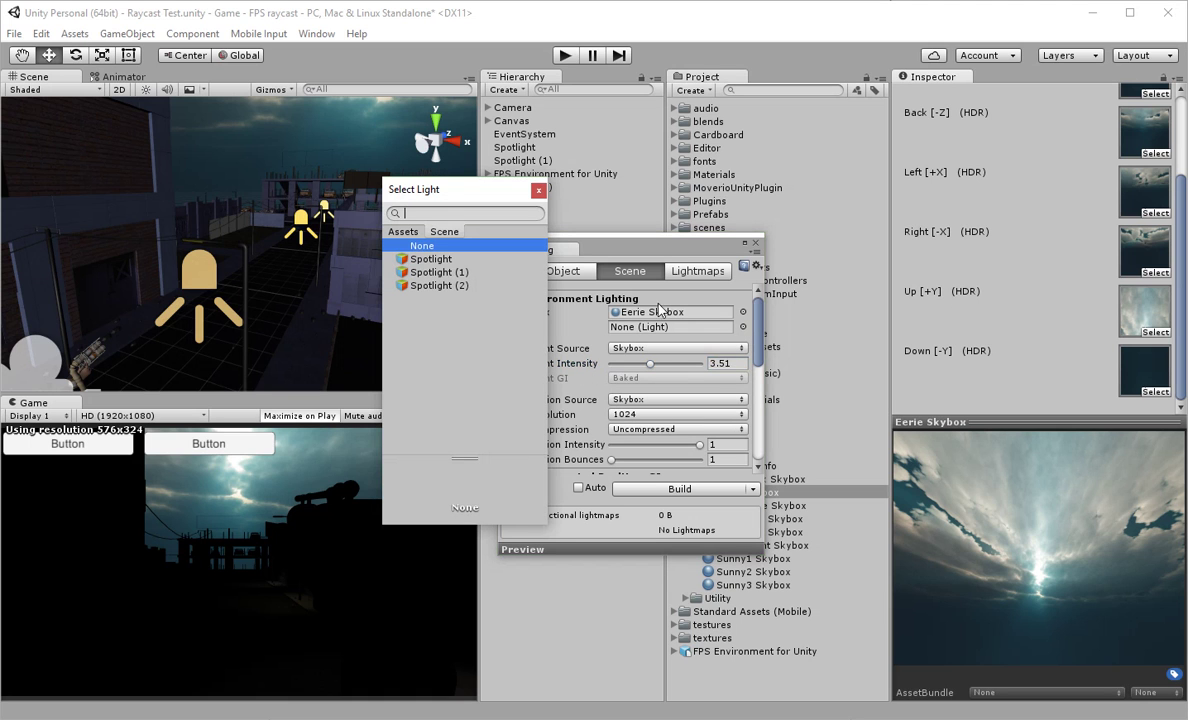
{"action": "left_click", "coordinate": [538, 189]}
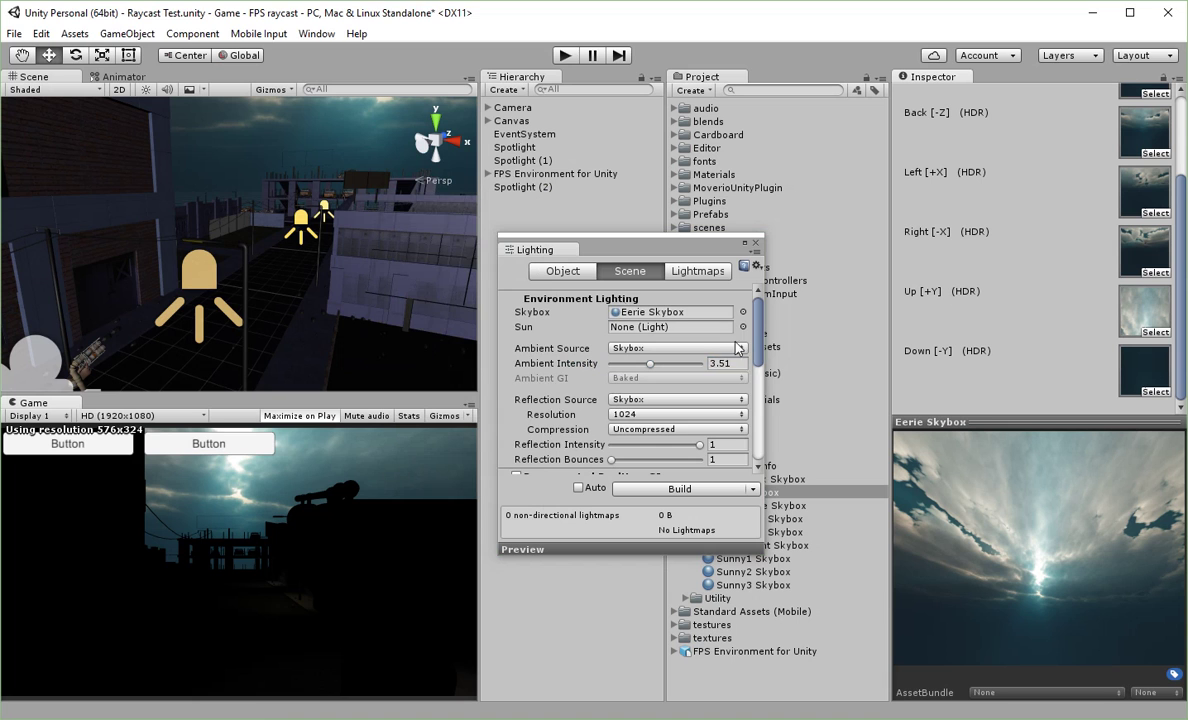
{"action": "left_click_drag", "start_coordinate": [756, 338], "coordinate": [749, 443]}
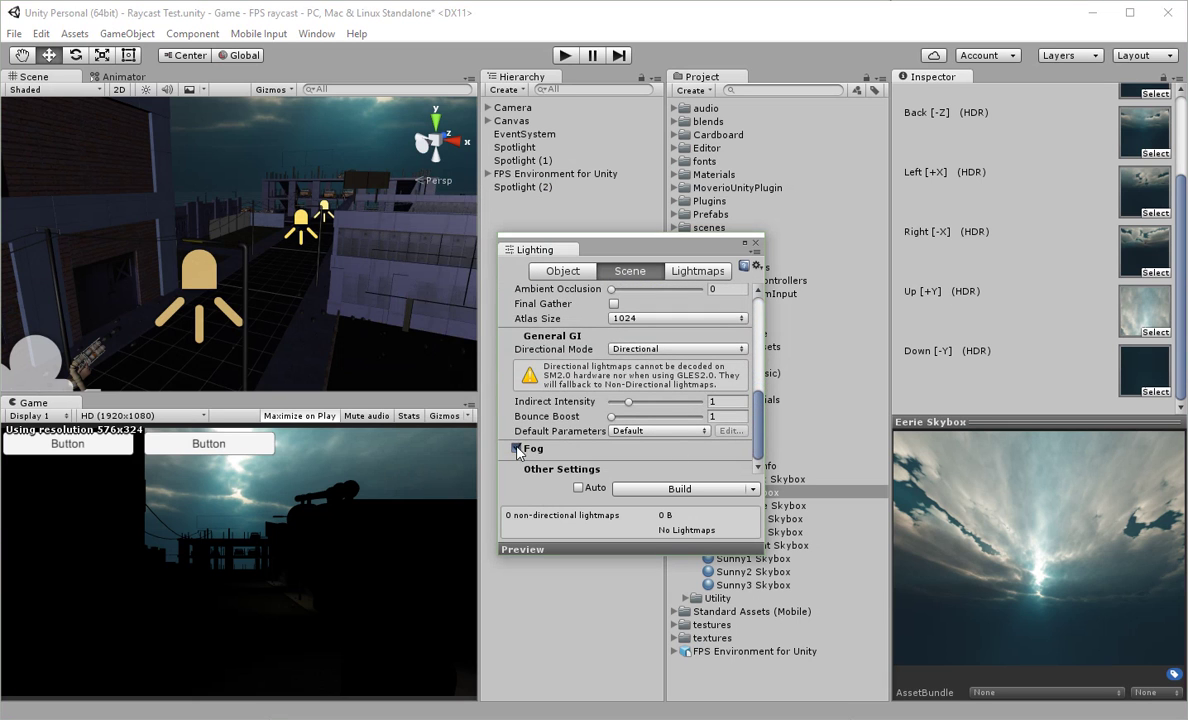
- Compare Fog off and on, leave Fog enabled, and close the Lighting window
{"action": "left_click", "coordinate": [517, 449]}
{"action": "left_click", "coordinate": [517, 449]}
{"action": "left_click", "coordinate": [517, 449]}
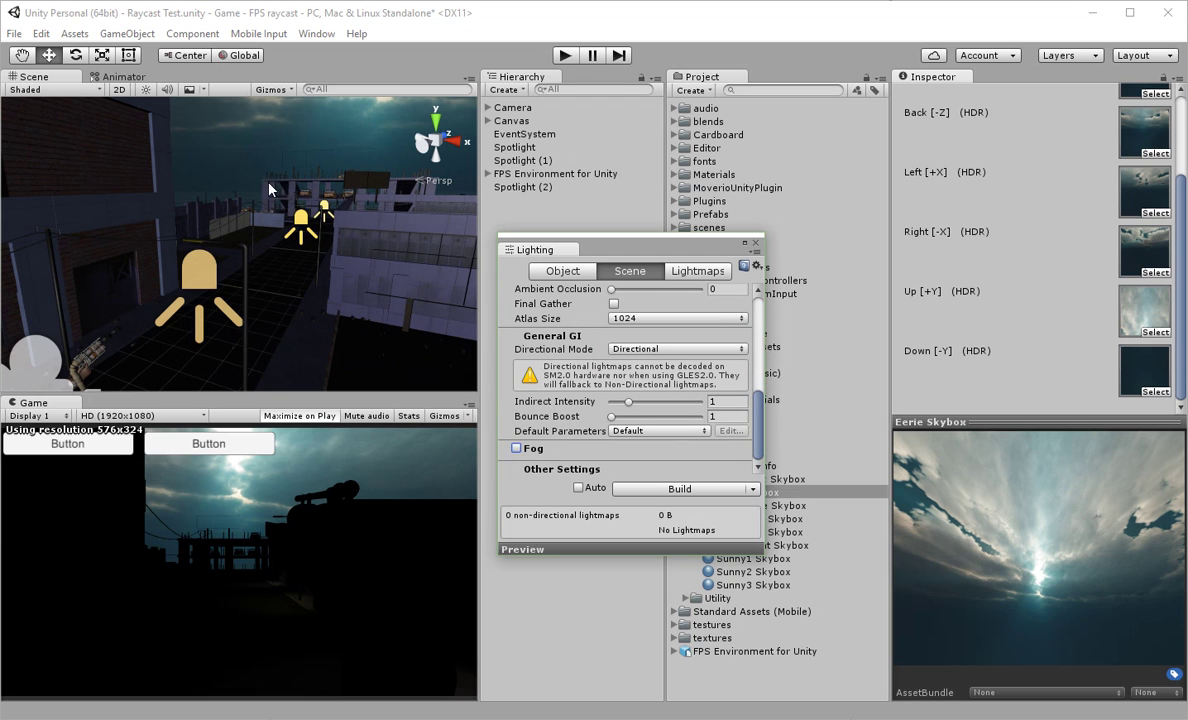
{"action": "left_click", "coordinate": [517, 449]}
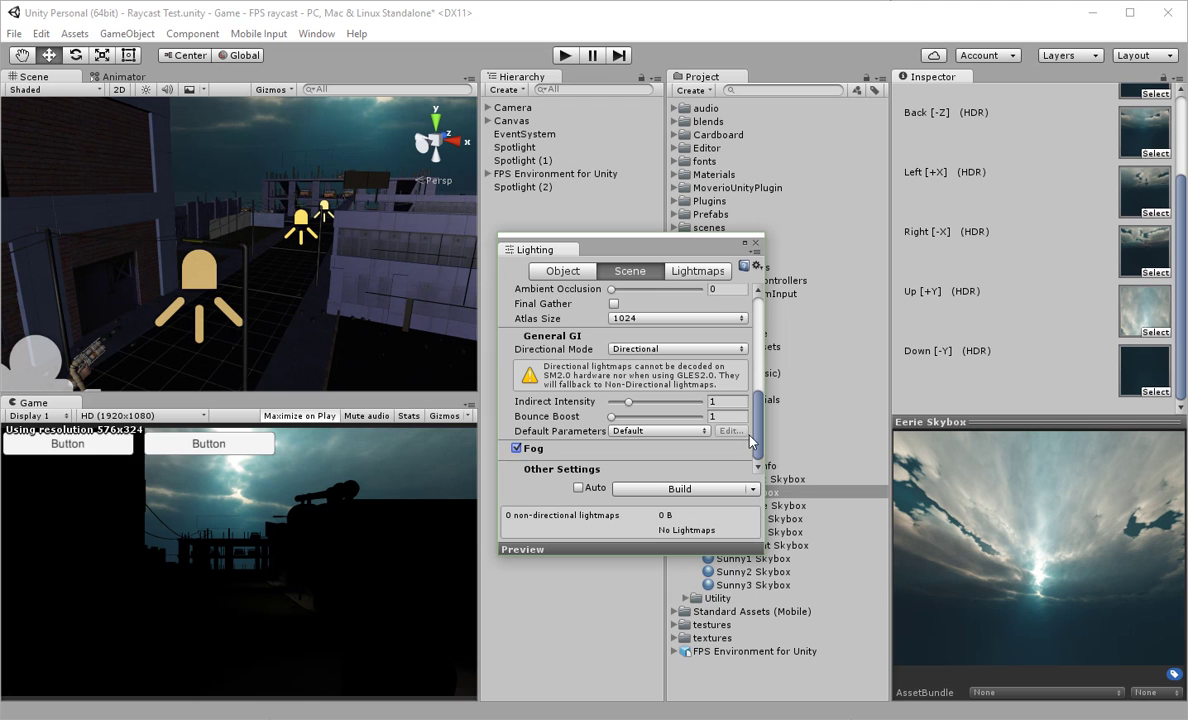
{"action": "scroll", "coordinate": [765, 397], "scroll_direction": "up", "scroll_amount": 5}
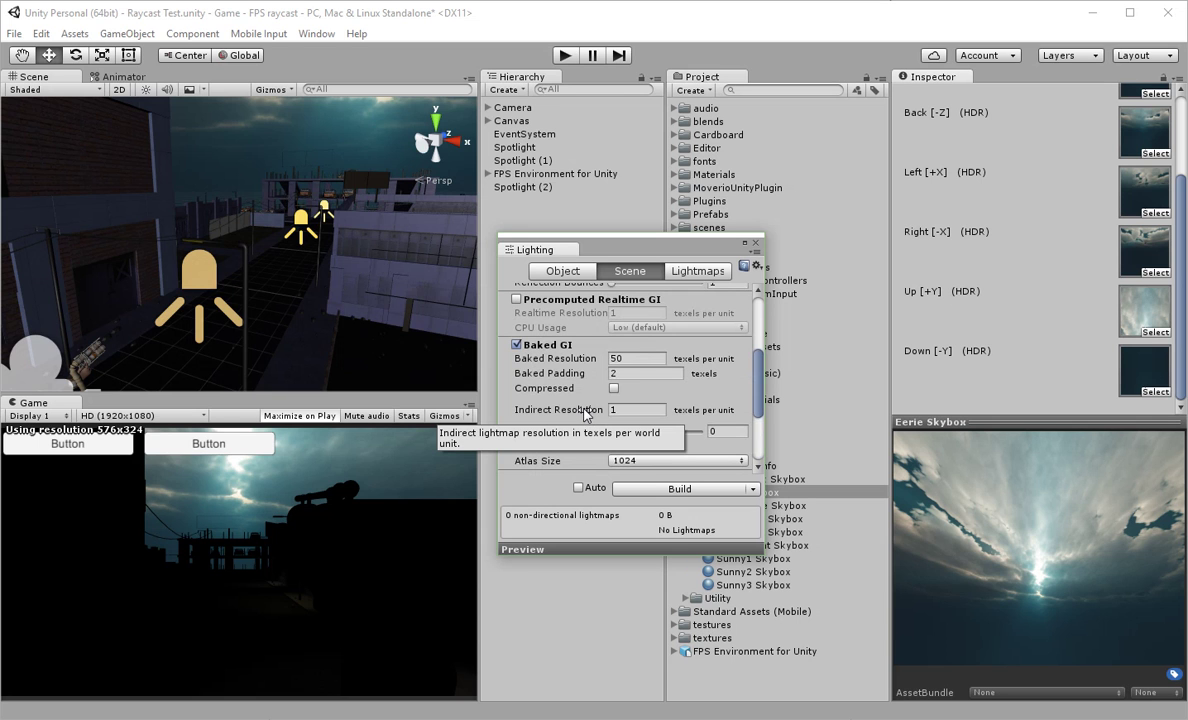
{"action": "scroll", "coordinate": [700, 355], "scroll_direction": "up", "scroll_amount": 5}
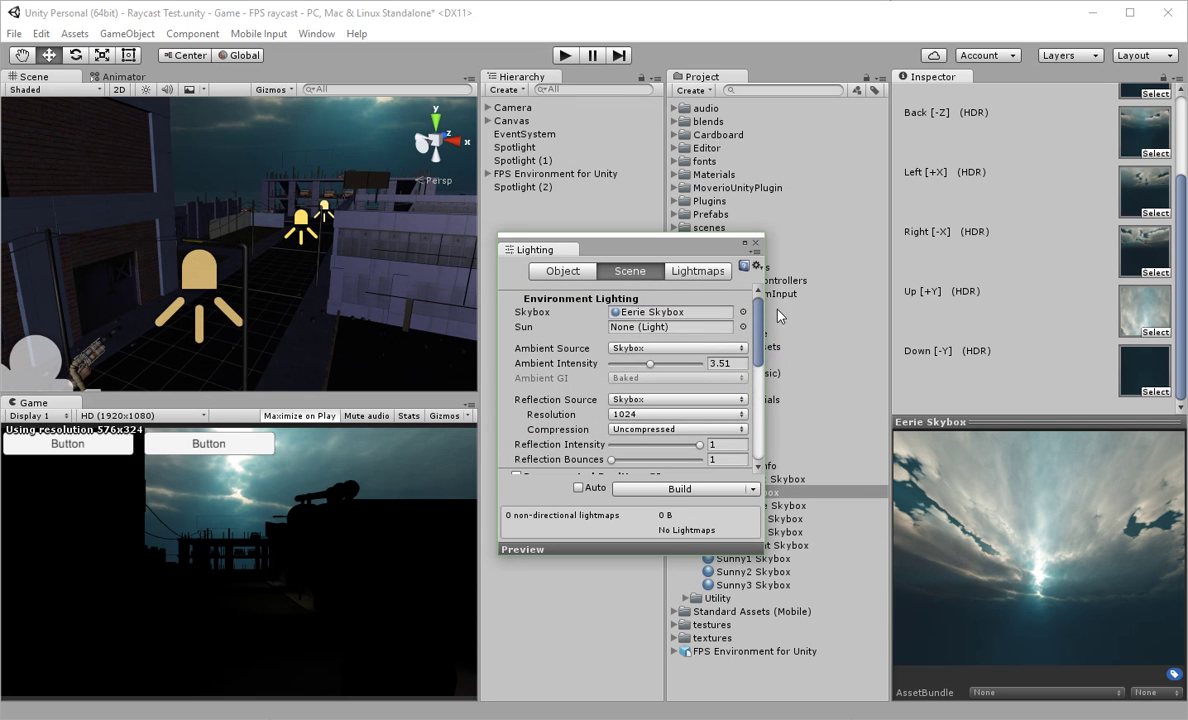
{"action": "left_click", "coordinate": [755, 242]}
- Raise Spotlight (1) intensity to 3.28 and Spotlight intensity to 4.72
{"action": "left_click", "coordinate": [531, 191]}
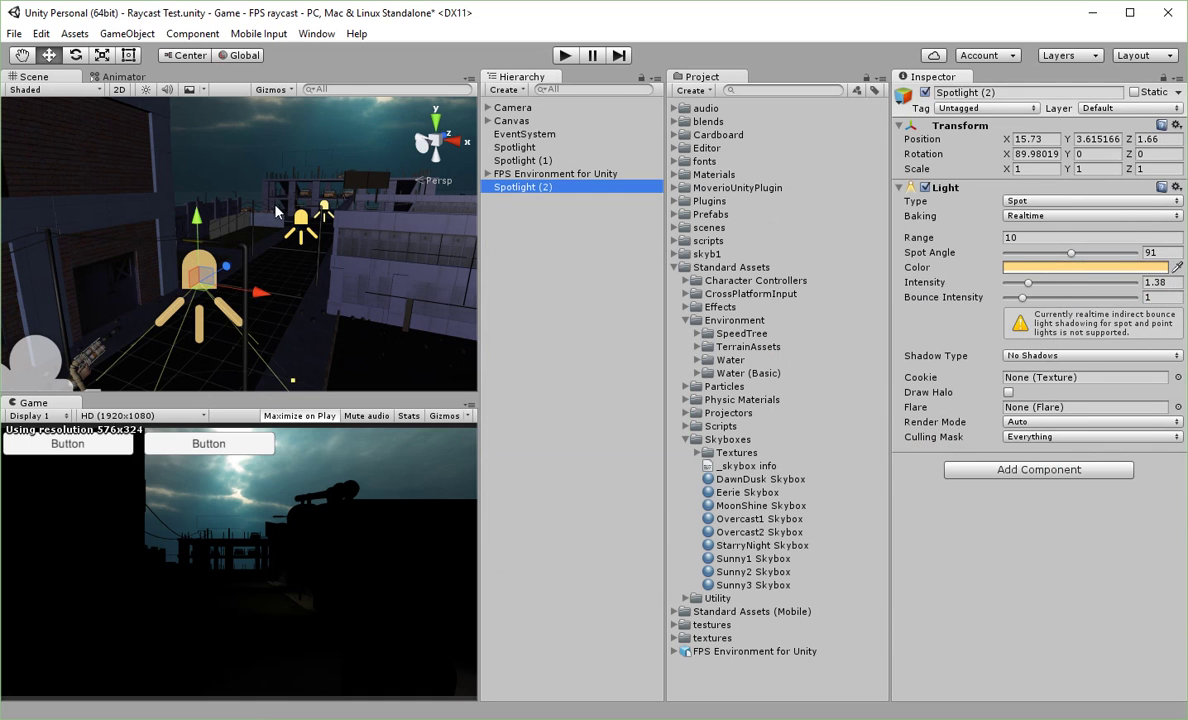
{"action": "left_click", "coordinate": [502, 162]}
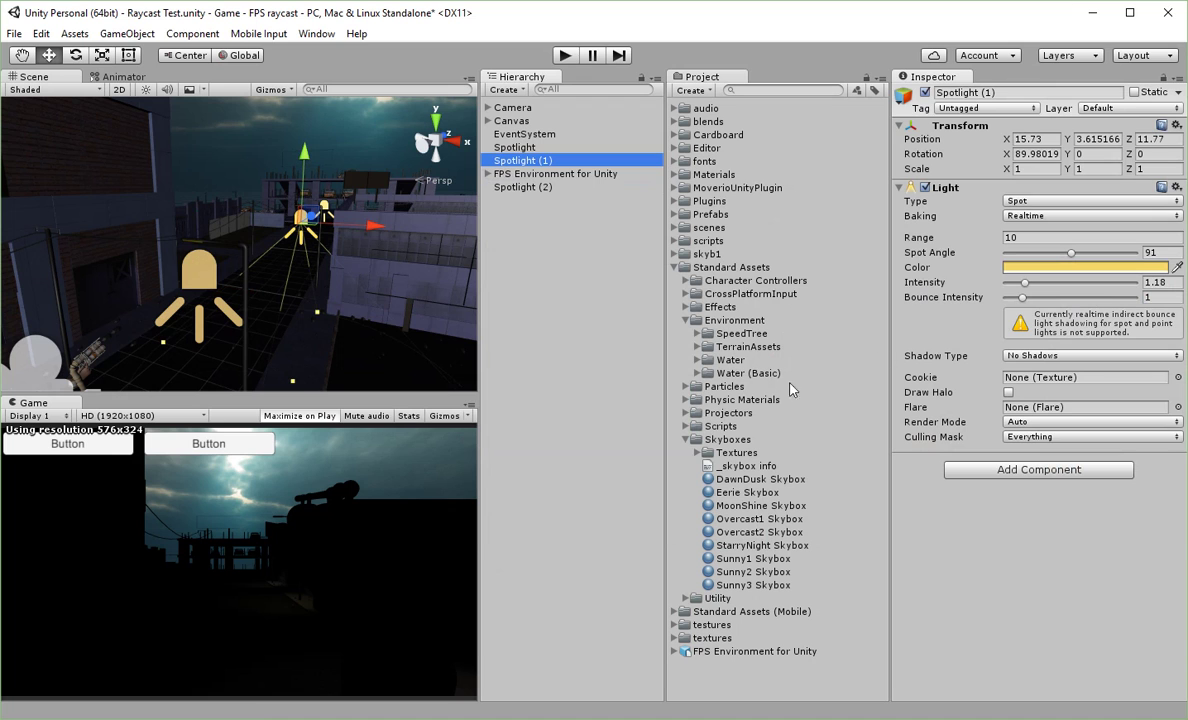
{"action": "left_click_drag", "start_coordinate": [1024, 283], "coordinate": [1061, 285]}
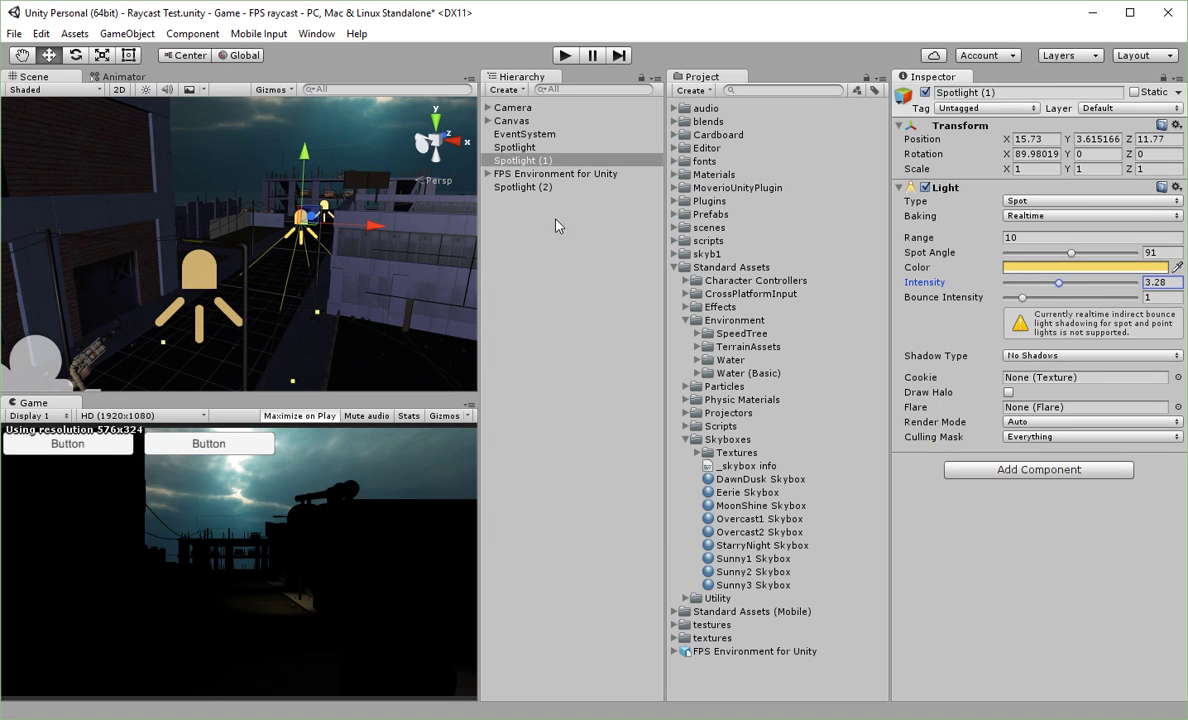
{"action": "left_click", "coordinate": [536, 150]}
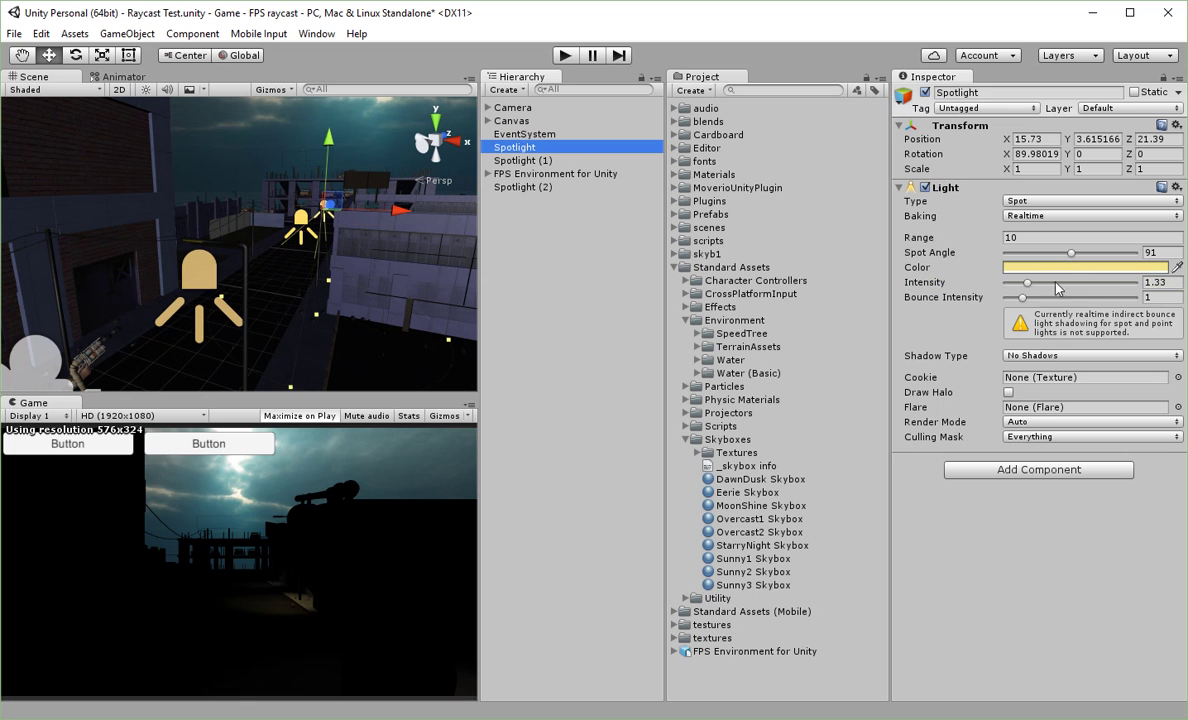
{"action": "left_click_drag", "start_coordinate": [1028, 283], "coordinate": [1089, 297]}
{"action": "left_click", "coordinate": [563, 58]}
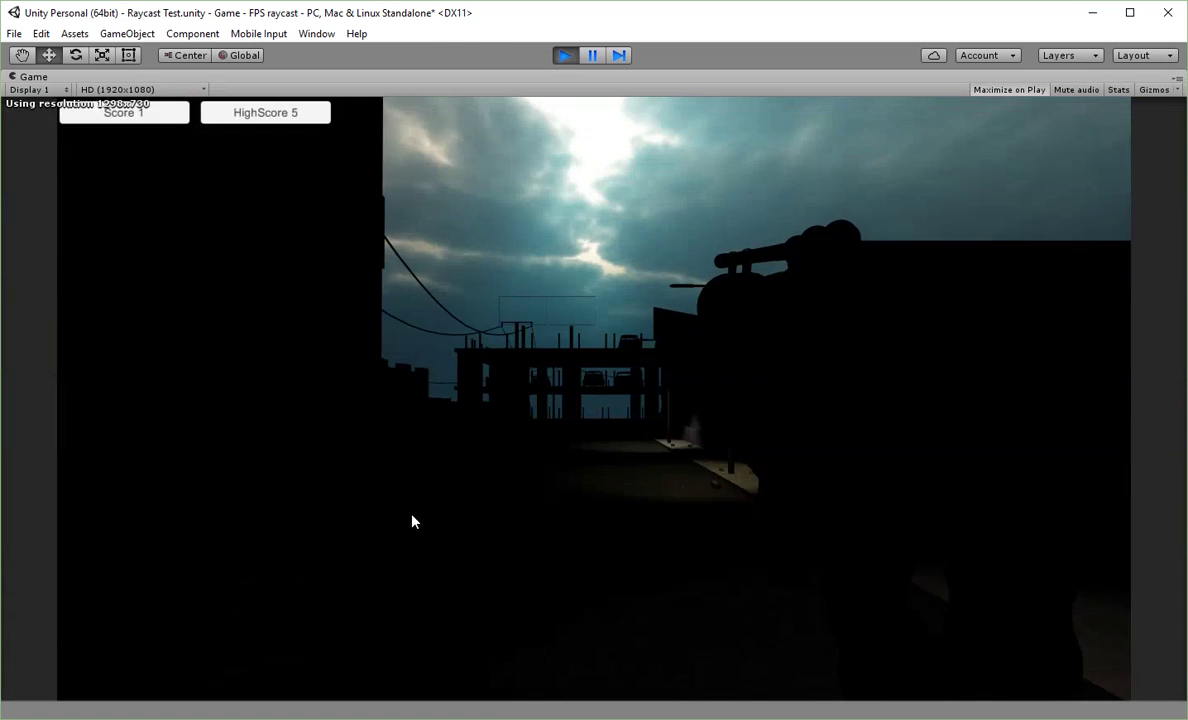
{"action": "key", "text": "w"}
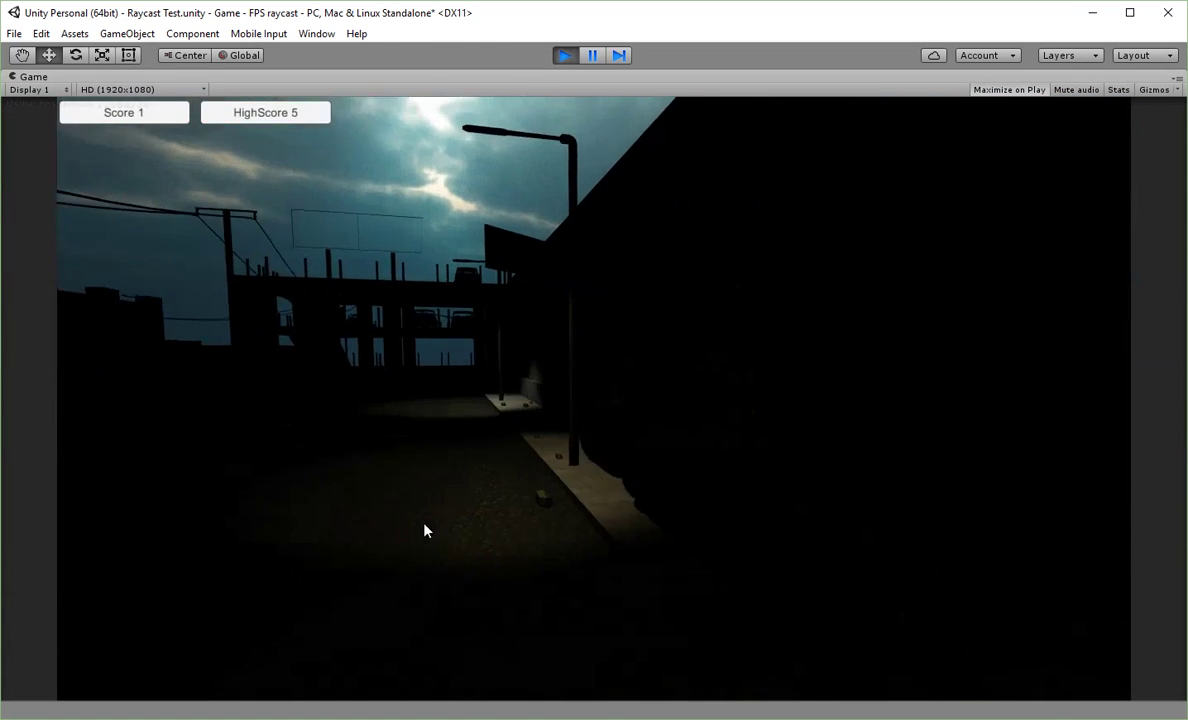
{"action": "key", "text": "w"}
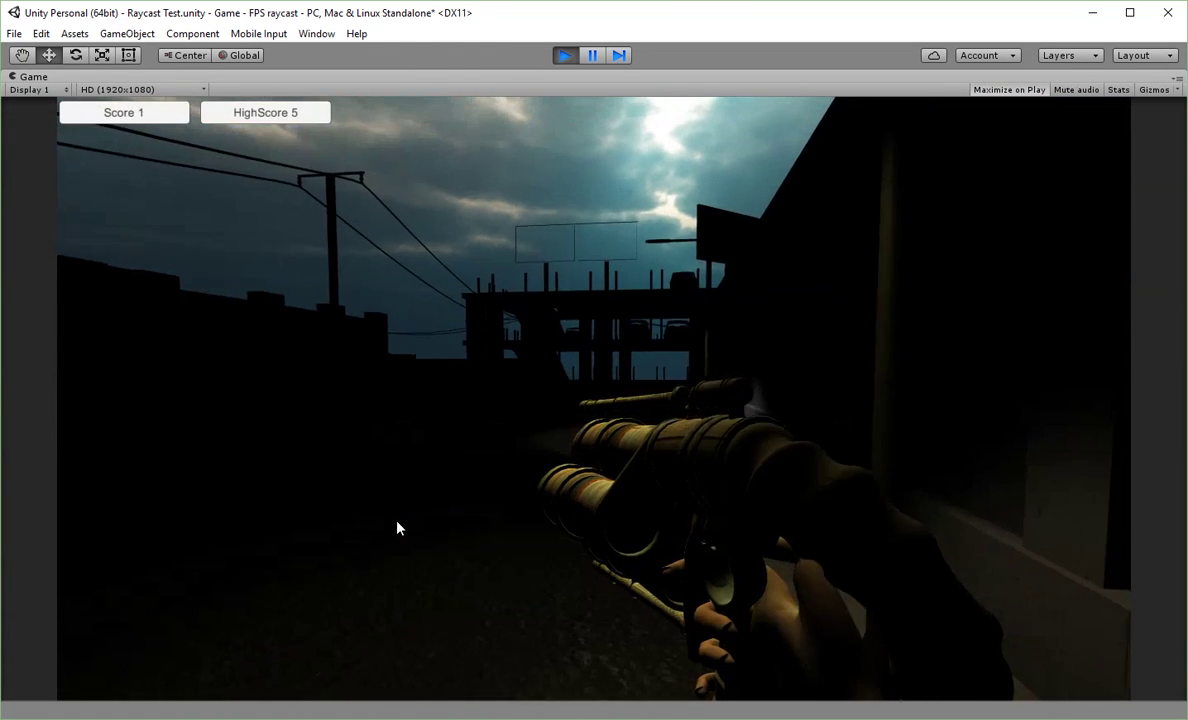
{"action": "key", "text": "w"}
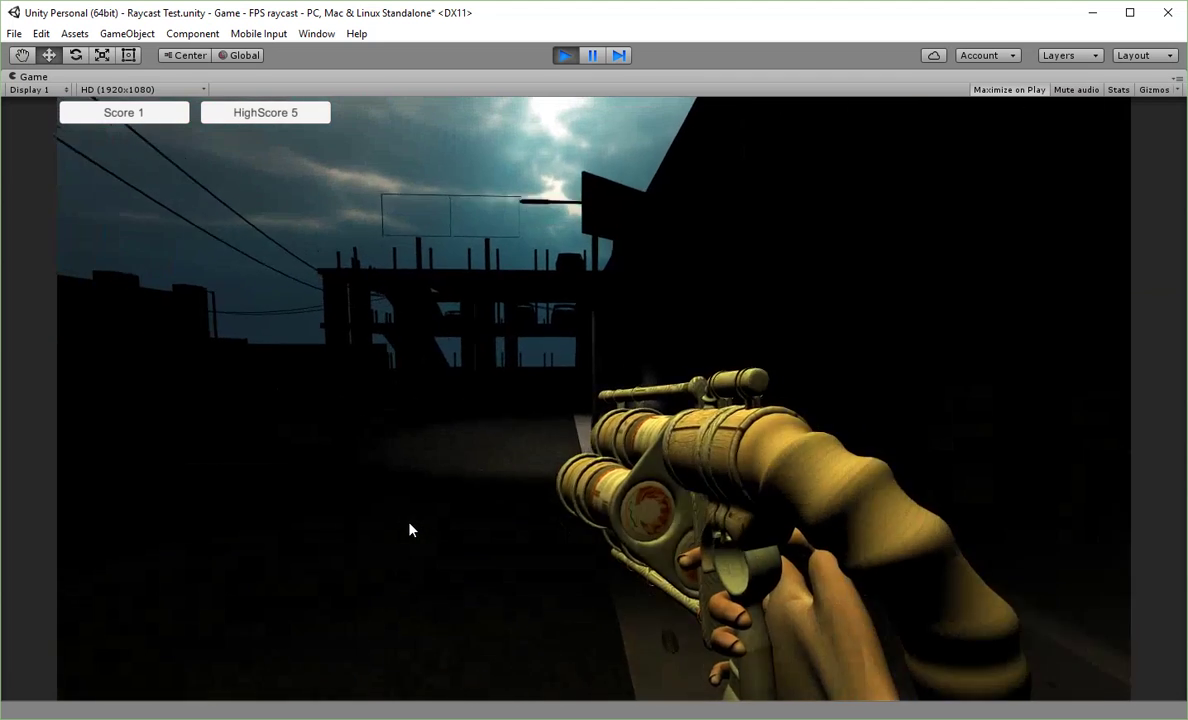
{"action": "key", "text": "w"}
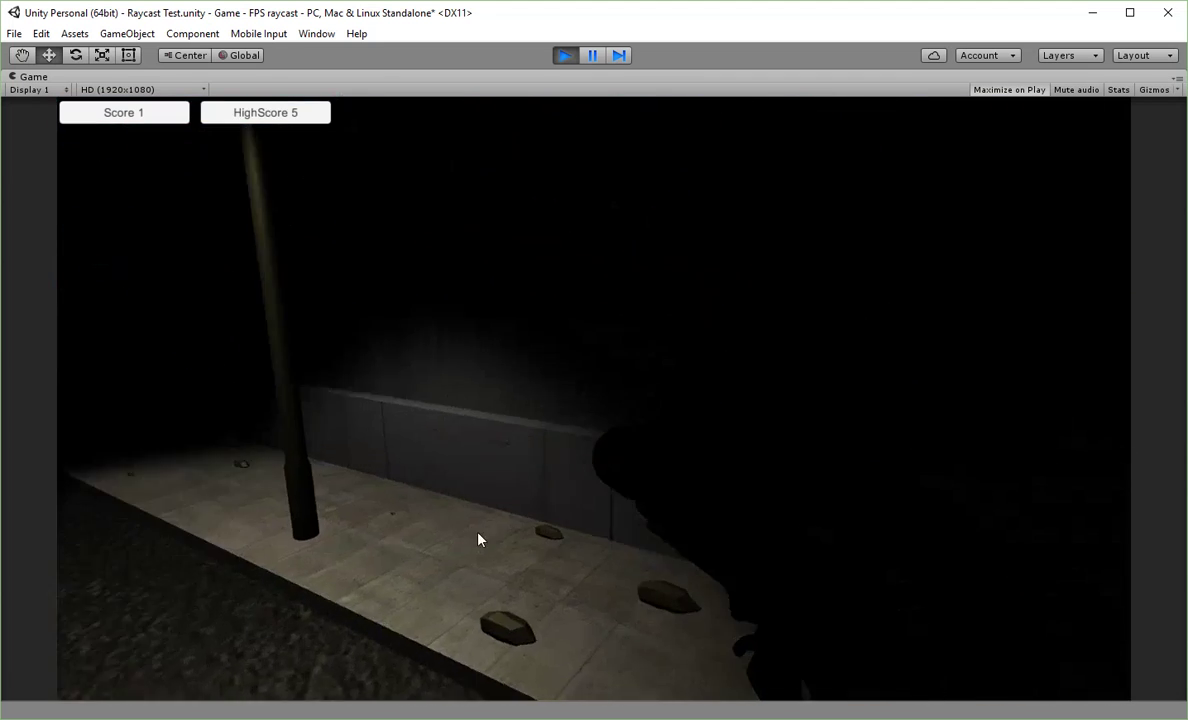
{"action": "key", "text": "w"}
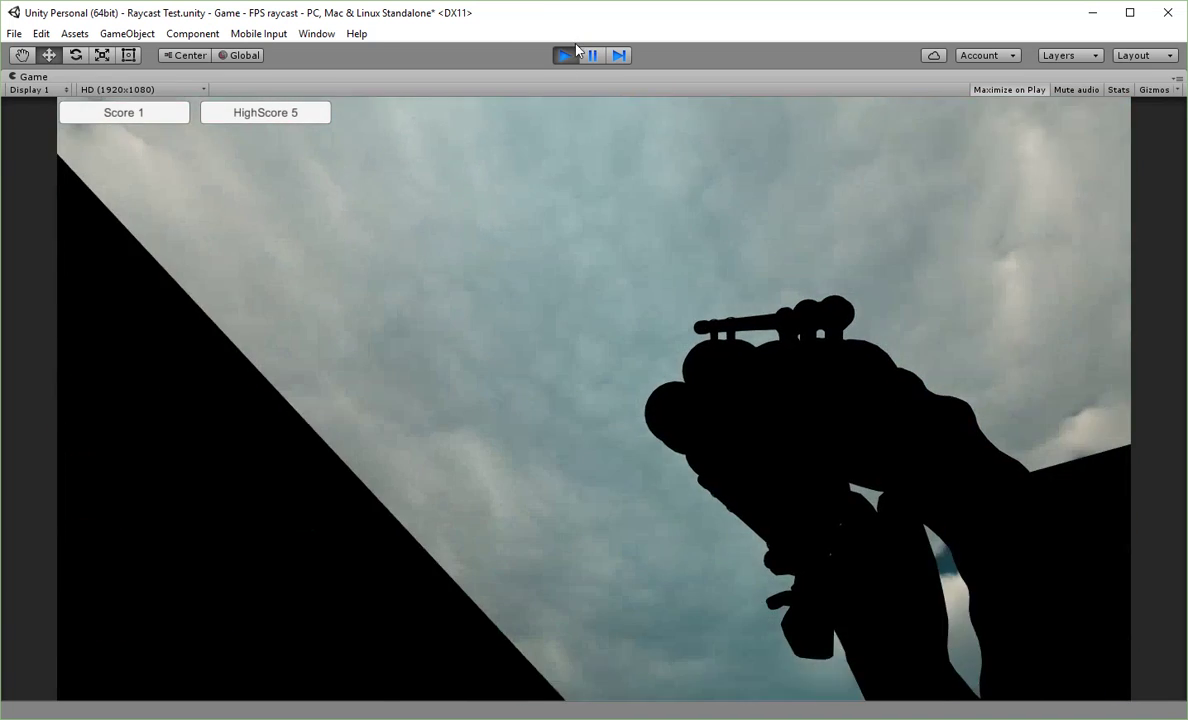
{"action": "left_click", "coordinate": [570, 52]}
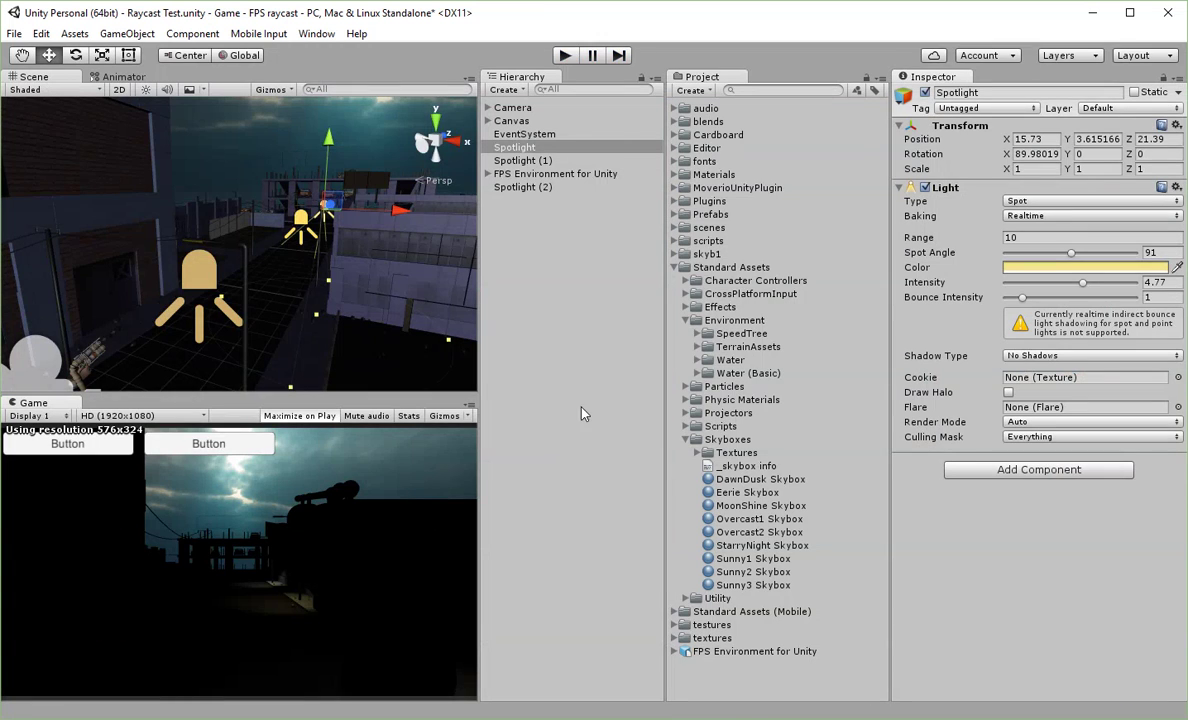
- Switch the Scene view to Top and zoom out to frame the street and its spotlights
{"action": "left_click", "coordinate": [437, 119]}
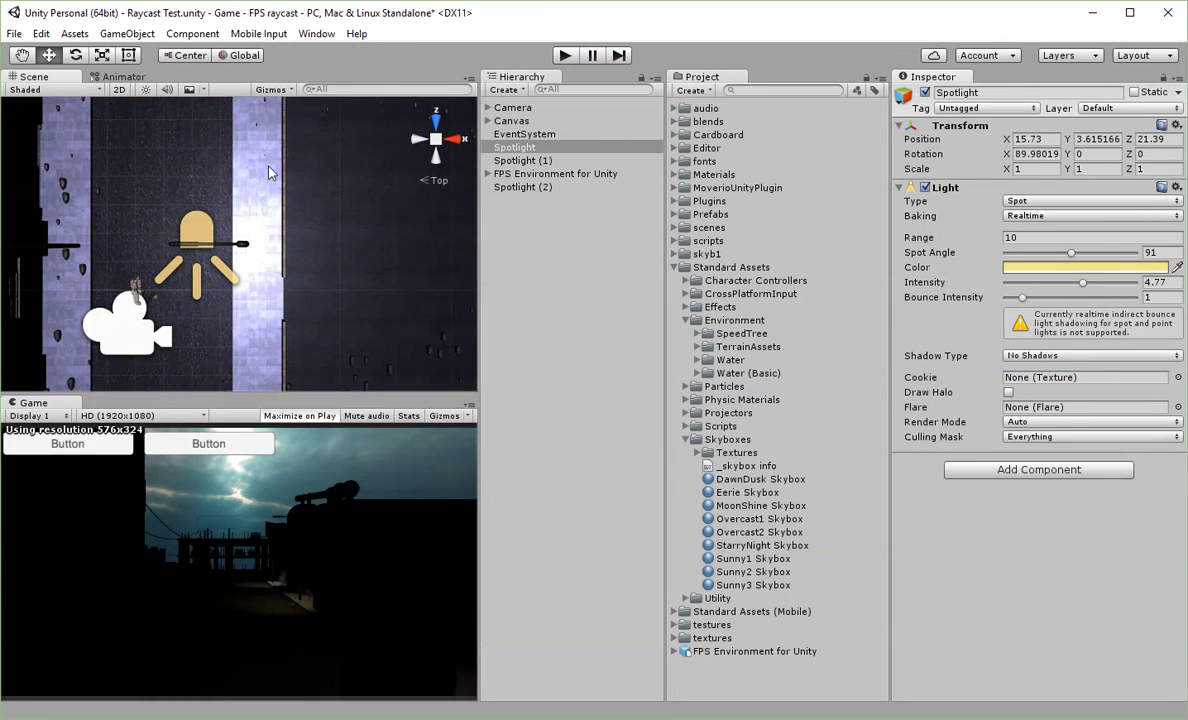
{"action": "right_click_drag", "start_coordinate": [245, 247], "coordinate": [321, 208], "text": "alt"}
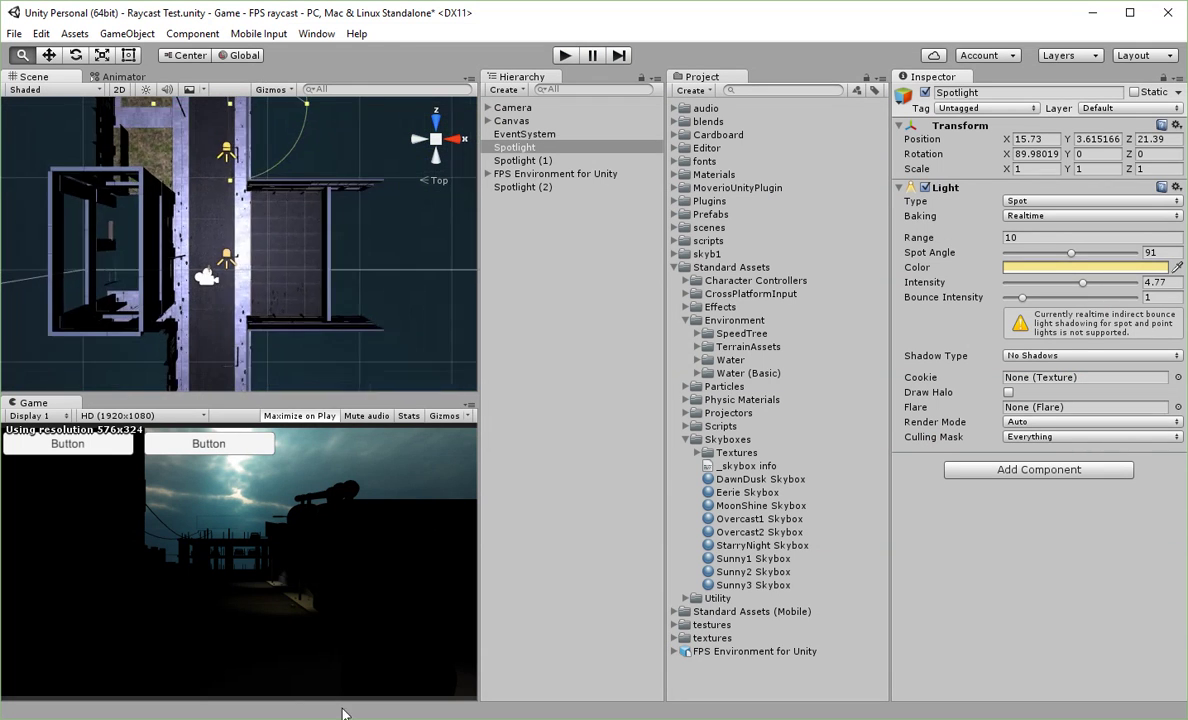
{"action": "right_click_drag", "start_coordinate": [321, 208], "coordinate": [306, 182], "text": "alt"}
{"action": "middle_click_drag", "start_coordinate": [306, 182], "coordinate": [300, 240]}
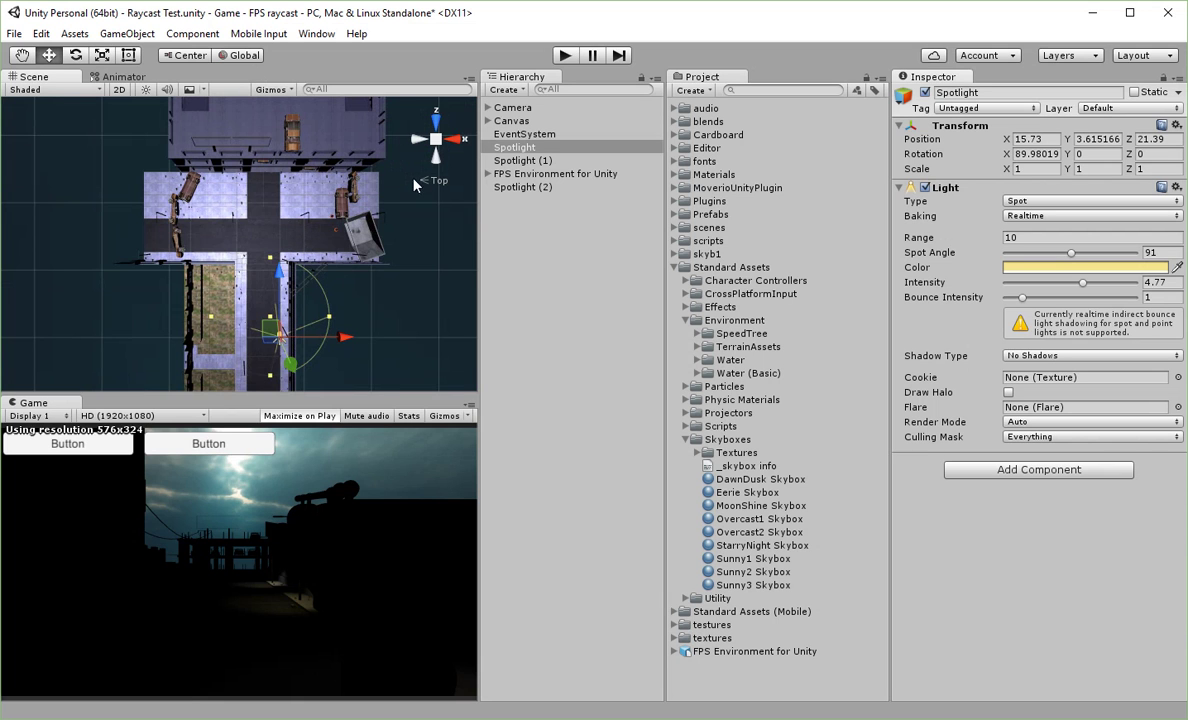
{"action": "middle_click_drag", "start_coordinate": [437, 146], "coordinate": [420, 96]}
{"action": "scroll", "coordinate": [385, 240], "scroll_direction": "up", "scroll_amount": 1}
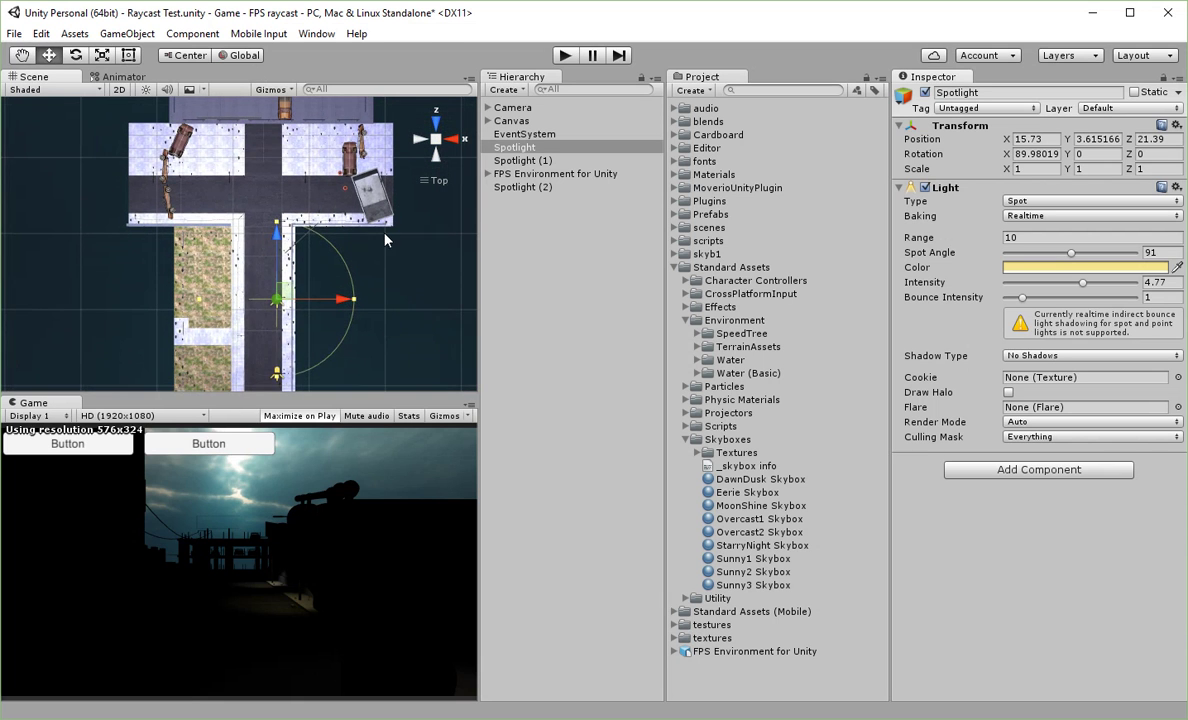
{"action": "right_click", "coordinate": [516, 152]}
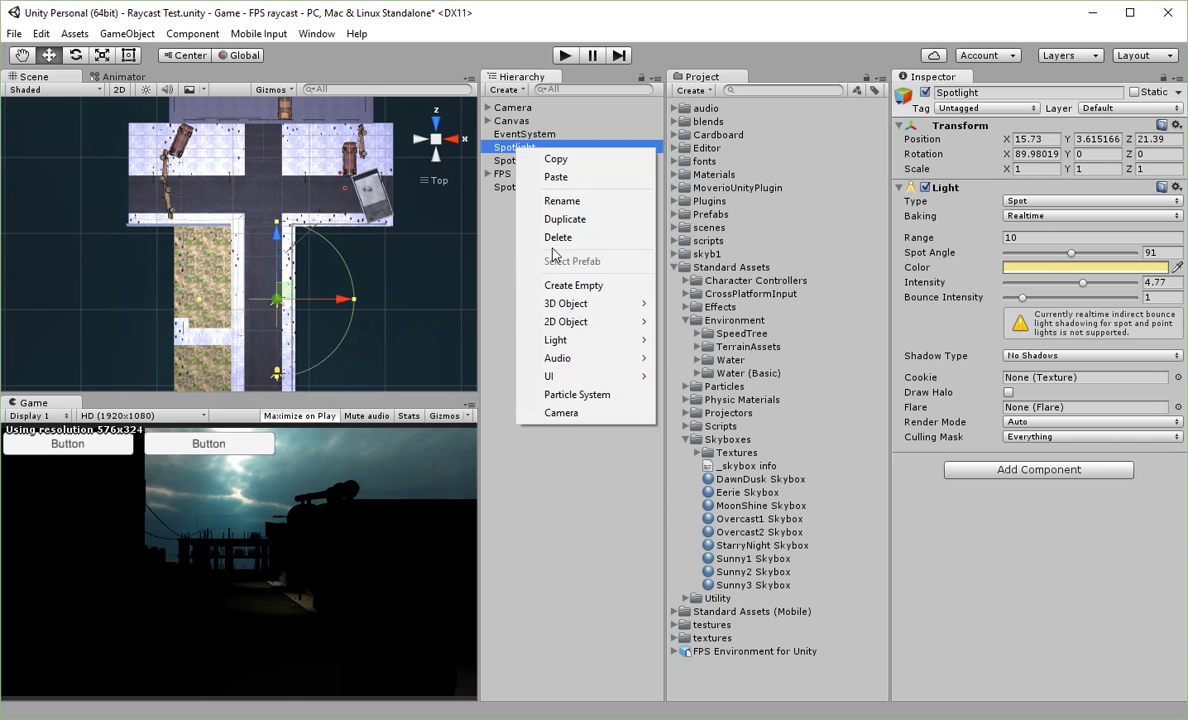
- Duplicate Spotlight and drag the copy, Spotlight (3), up the street
{"action": "left_click", "coordinate": [565, 219]}
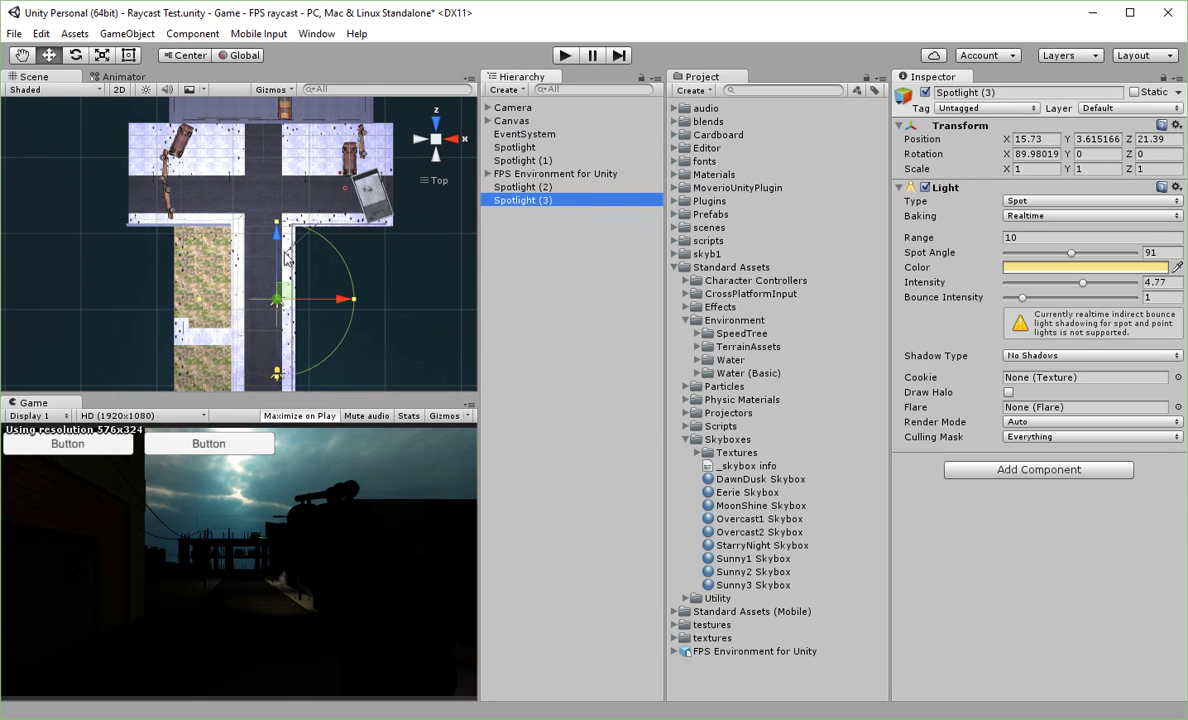
{"action": "left_click_drag", "start_coordinate": [277, 235], "coordinate": [283, 157]}
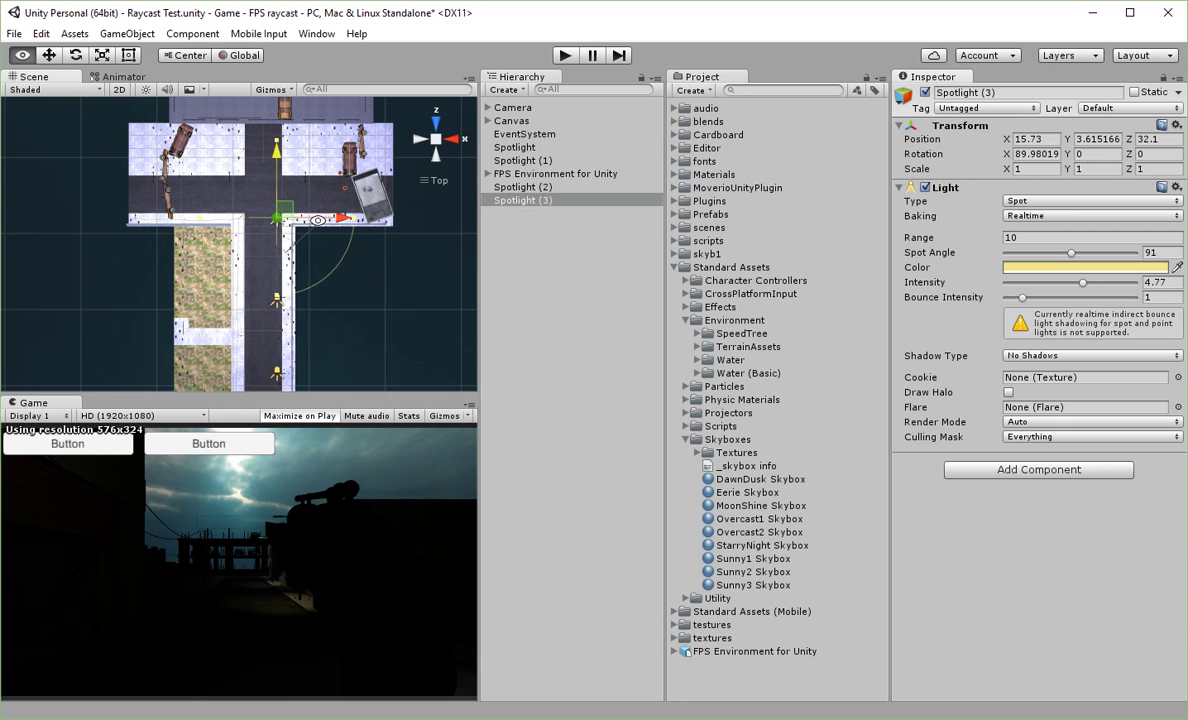
{"action": "right_click_drag", "start_coordinate": [290, 203], "coordinate": [275, 345], "text": "alt"}
{"action": "mouse_move", "coordinate": [289, 270]}
{"action": "middle_mouse_down"}
{"action": "mouse_move", "coordinate": [271, 360]}
{"action": "mouse_move", "coordinate": [246, 306]}
{"action": "middle_mouse_up"}
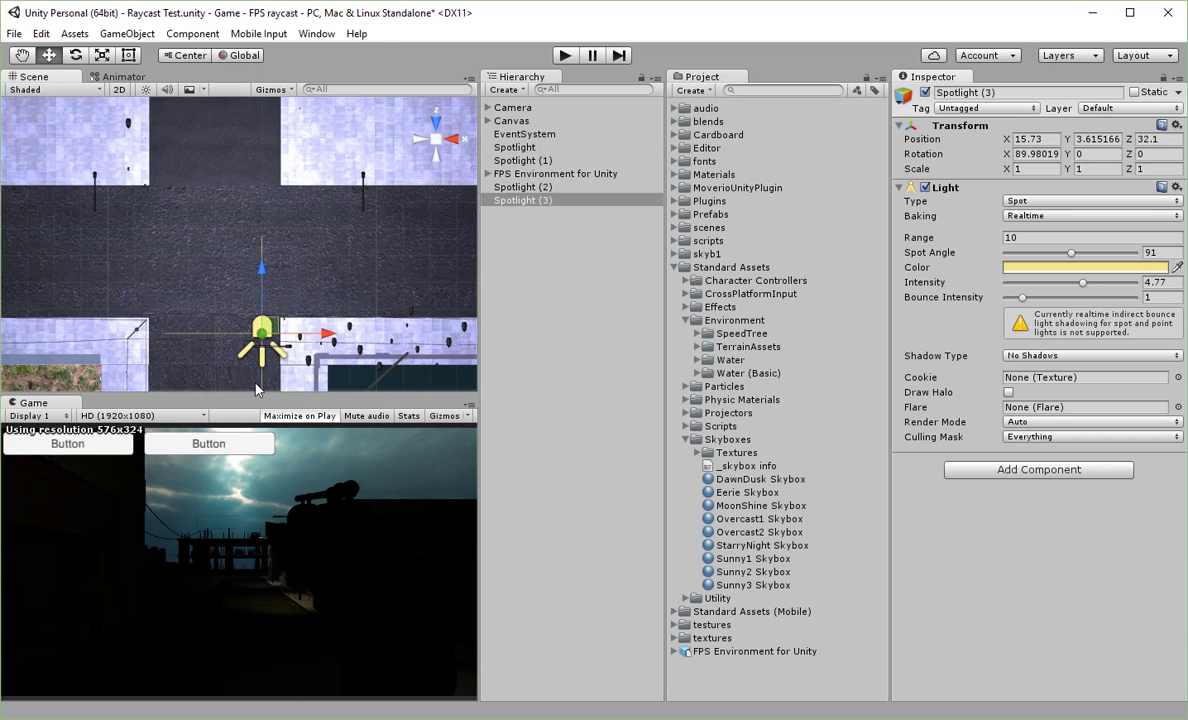
{"action": "right_click_drag", "start_coordinate": [246, 306], "coordinate": [308, 218], "text": "alt"}
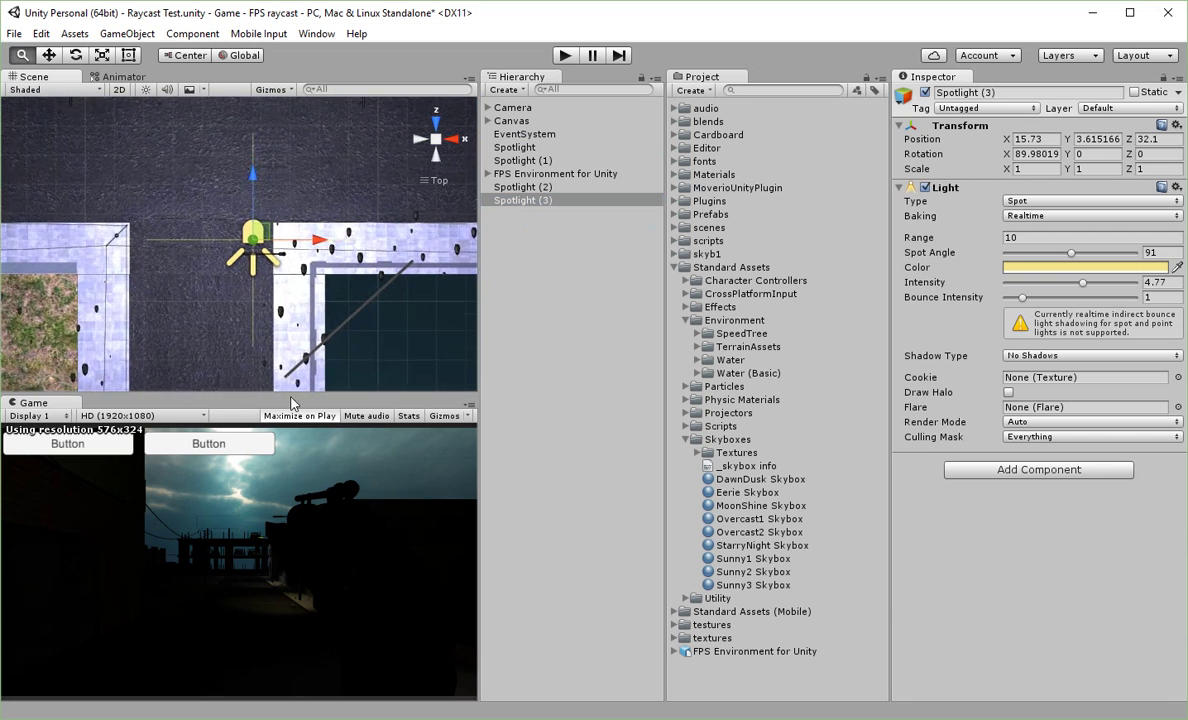
{"action": "scroll", "coordinate": [210, 187], "scroll_direction": "up", "scroll_amount": 5}
- Fine-tune Spotlight (3)'s position to Z 31.67, checking from angled and top views
{"action": "left_click_drag", "start_coordinate": [266, 175], "coordinate": [266, 198]}
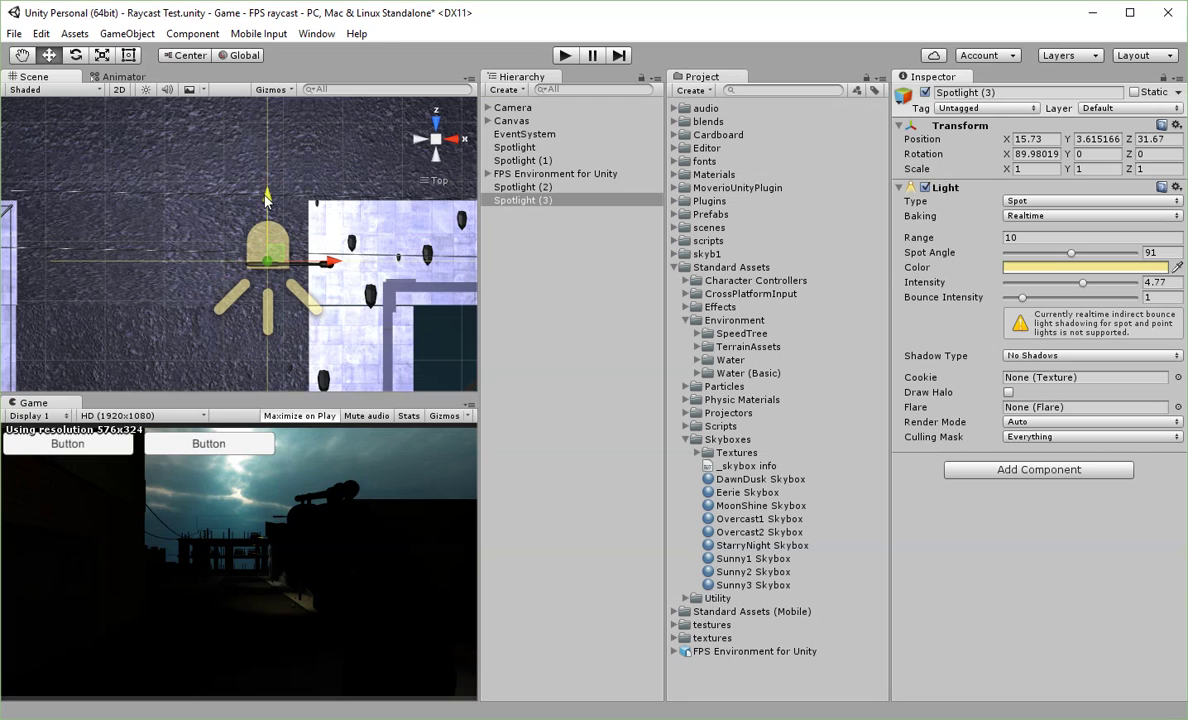
{"action": "middle_click_drag", "start_coordinate": [266, 198], "coordinate": [257, 228]}
{"action": "left_click_drag", "start_coordinate": [257, 228], "coordinate": [257, 202], "text": "alt"}
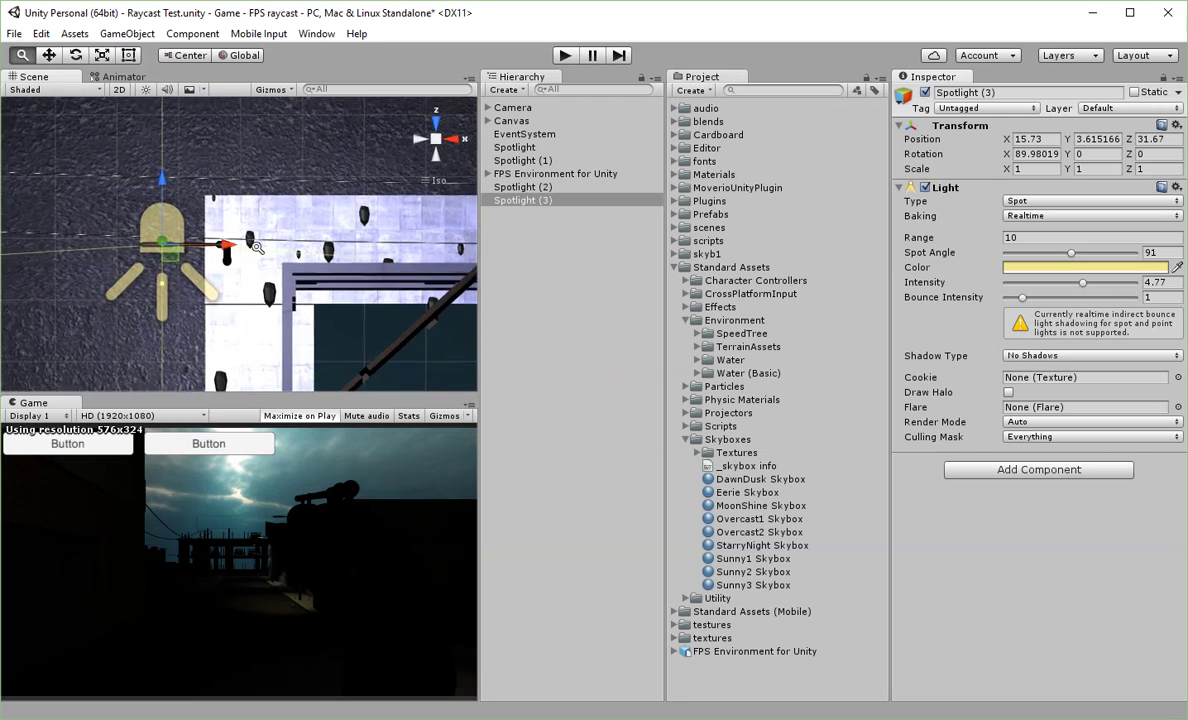
{"action": "left_click_drag", "start_coordinate": [257, 202], "coordinate": [300, 240], "text": "alt"}
{"action": "right_click_drag", "start_coordinate": [300, 240], "coordinate": [321, 248], "text": "alt"}
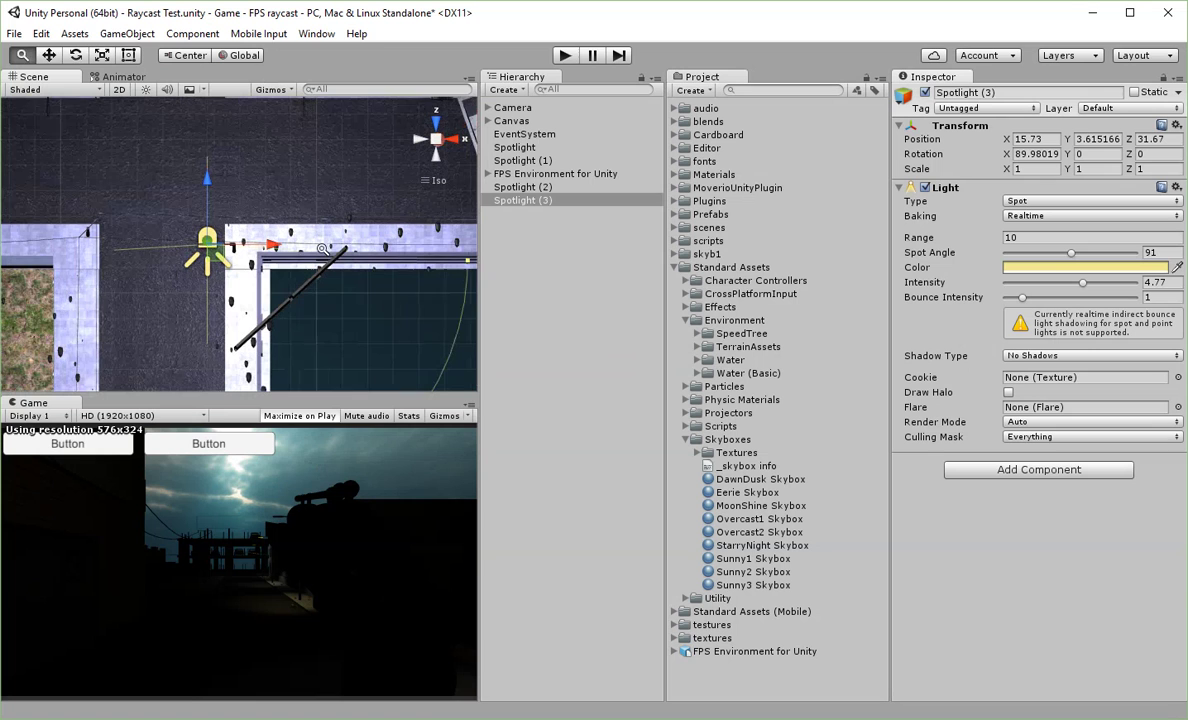
{"action": "right_click", "coordinate": [510, 200]}
- Duplicate Spotlight (3) as Spotlight (4) and move it across and up the street
{"action": "left_click", "coordinate": [541, 271]}
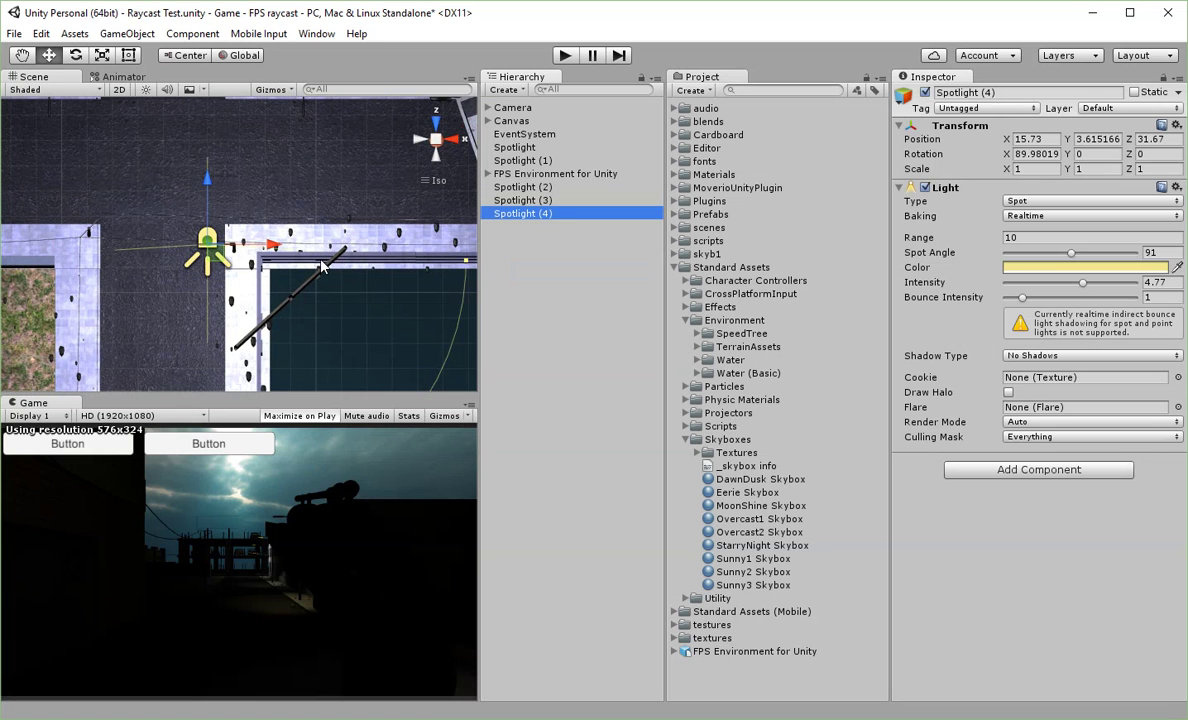
{"action": "left_click_drag", "start_coordinate": [278, 245], "coordinate": [430, 250]}
{"action": "left_click_drag", "start_coordinate": [482, 245], "coordinate": [466, 228]}
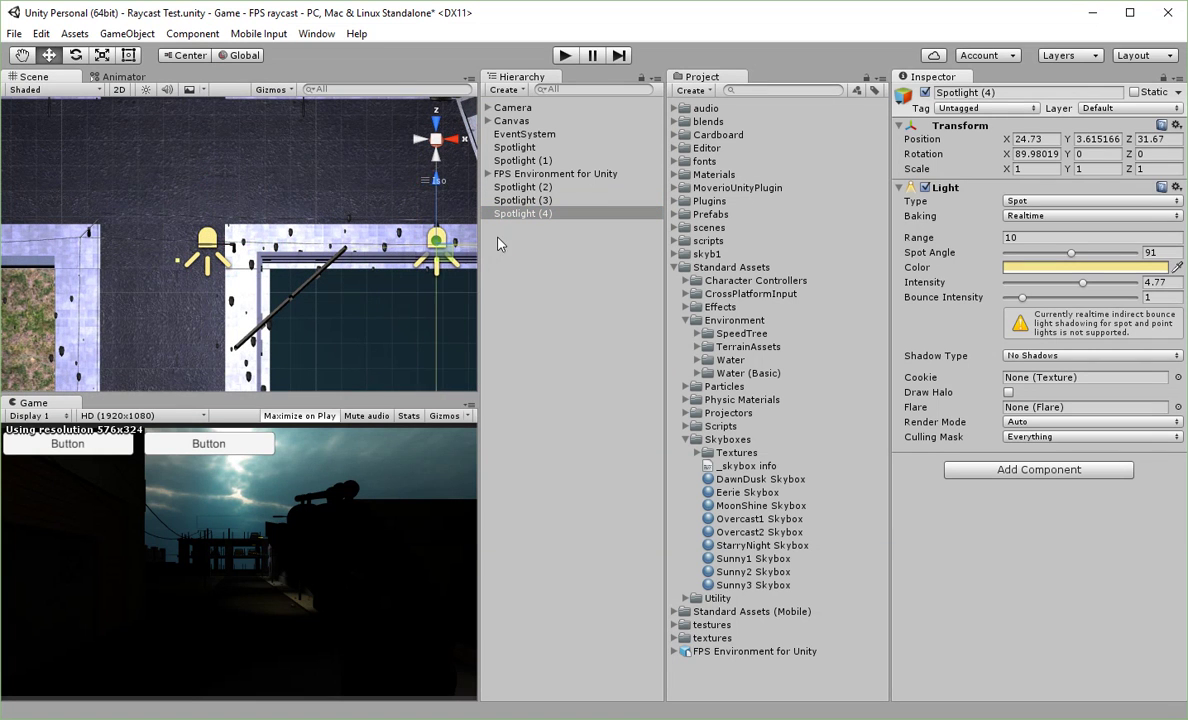
{"action": "middle_click_drag", "start_coordinate": [369, 240], "coordinate": [351, 268]}
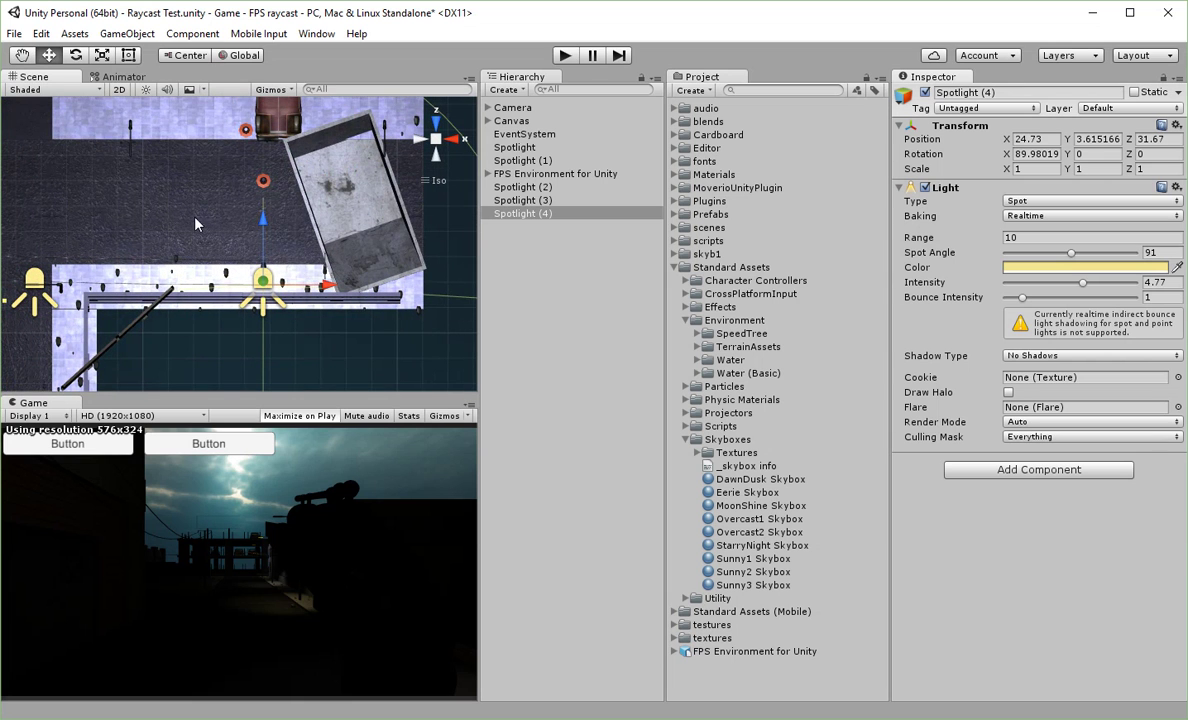
{"action": "middle_click_drag", "start_coordinate": [165, 250], "coordinate": [188, 264]}
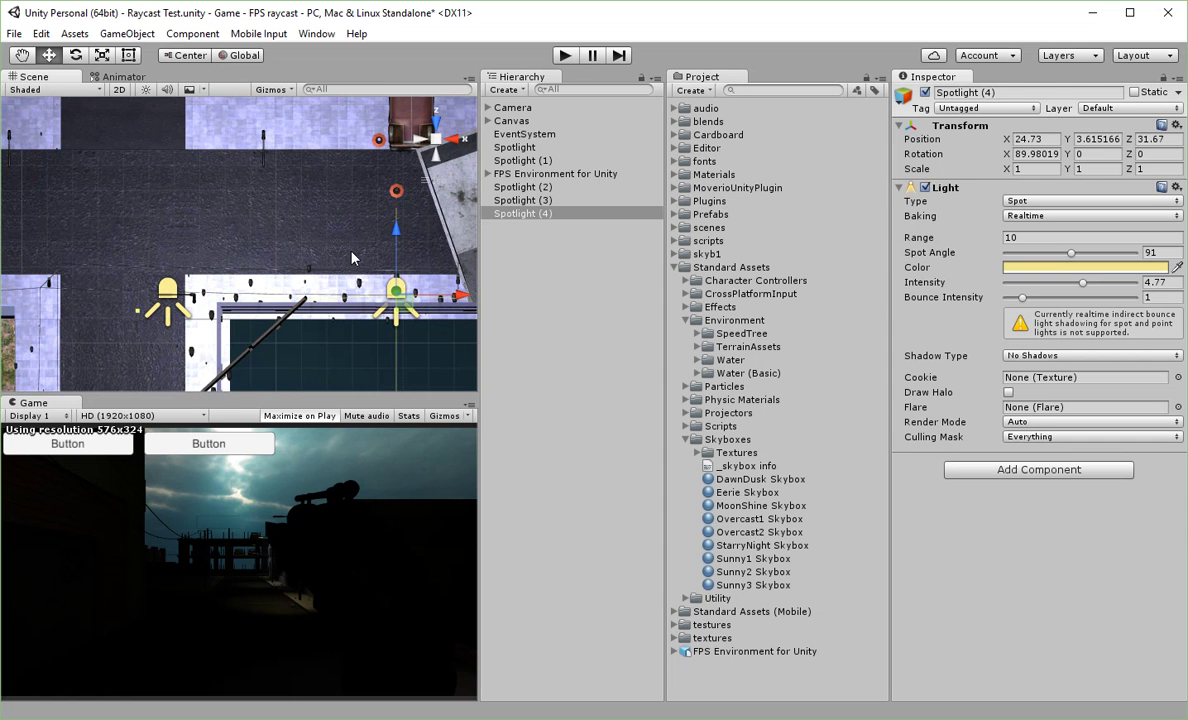
{"action": "left_click_drag", "start_coordinate": [395, 237], "coordinate": [368, 153]}
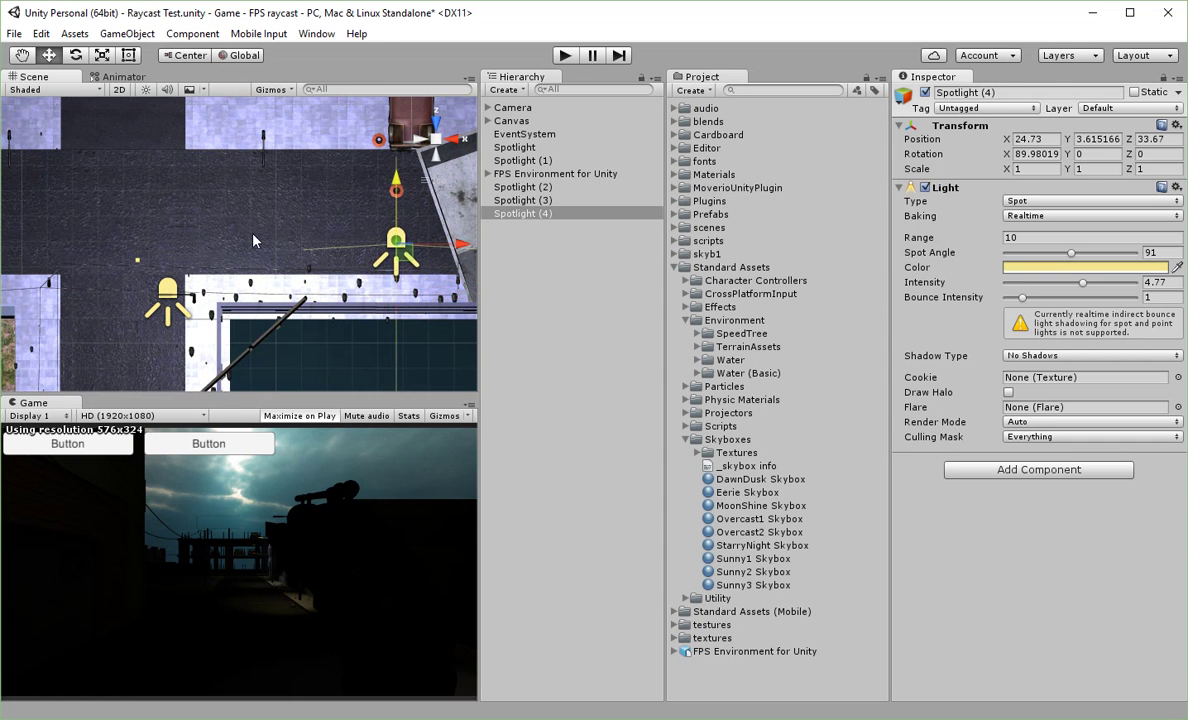
{"action": "mouse_move", "coordinate": [234, 215]}
{"action": "left_mouse_down", "text": "alt"}
{"action": "mouse_move", "coordinate": [336, 184]}
{"action": "mouse_move", "coordinate": [397, 116]}
{"action": "left_mouse_up", "text": "alt"}
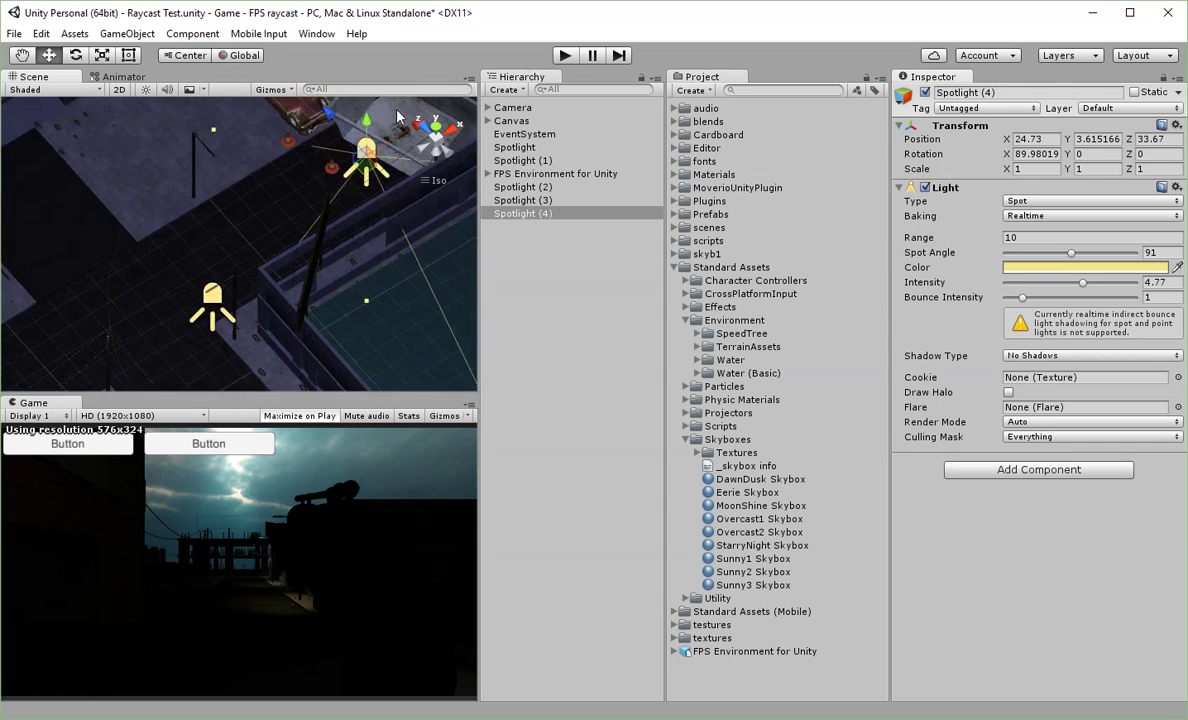
{"action": "mouse_move", "coordinate": [268, 153]}
{"action": "left_mouse_down", "text": "alt"}
{"action": "mouse_move", "coordinate": [240, 253]}
{"action": "mouse_move", "coordinate": [277, 283]}
{"action": "left_mouse_up", "text": "alt"}
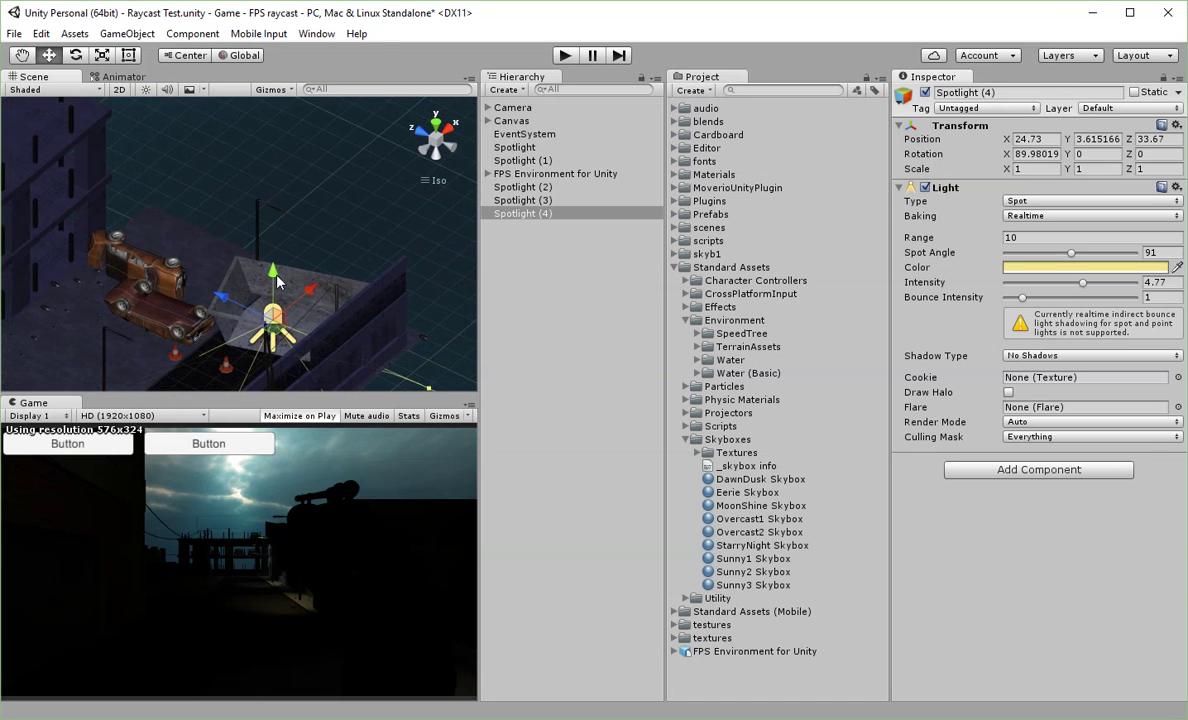
{"action": "left_click_drag", "start_coordinate": [226, 302], "coordinate": [236, 260]}
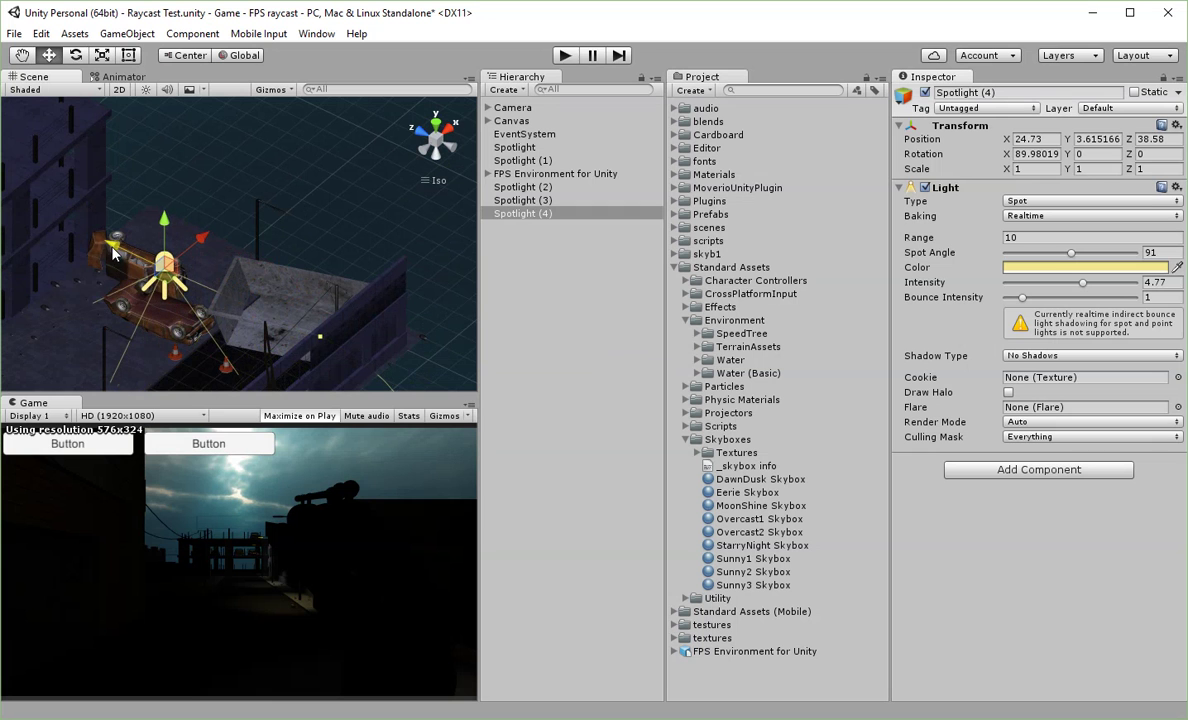
- Fine-tune Spotlight (4) beside the parked cars to X 19.46, Z 37.02
{"action": "left_click", "coordinate": [437, 140]}
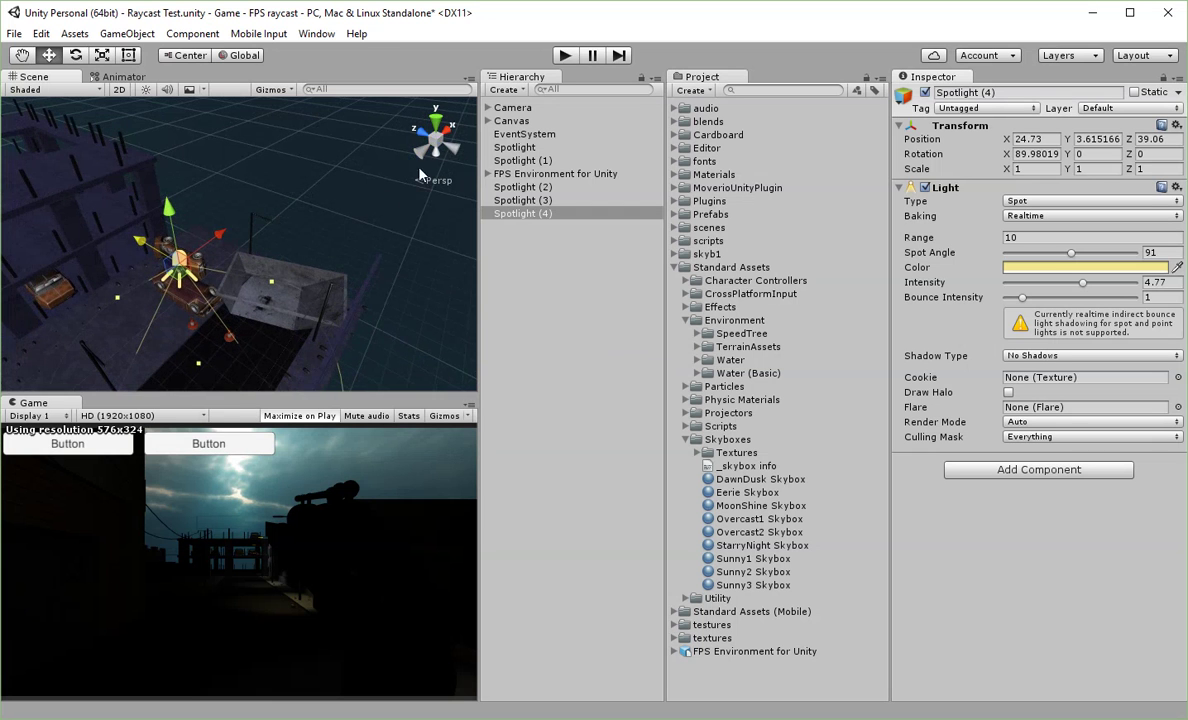
{"action": "left_click", "coordinate": [435, 119]}
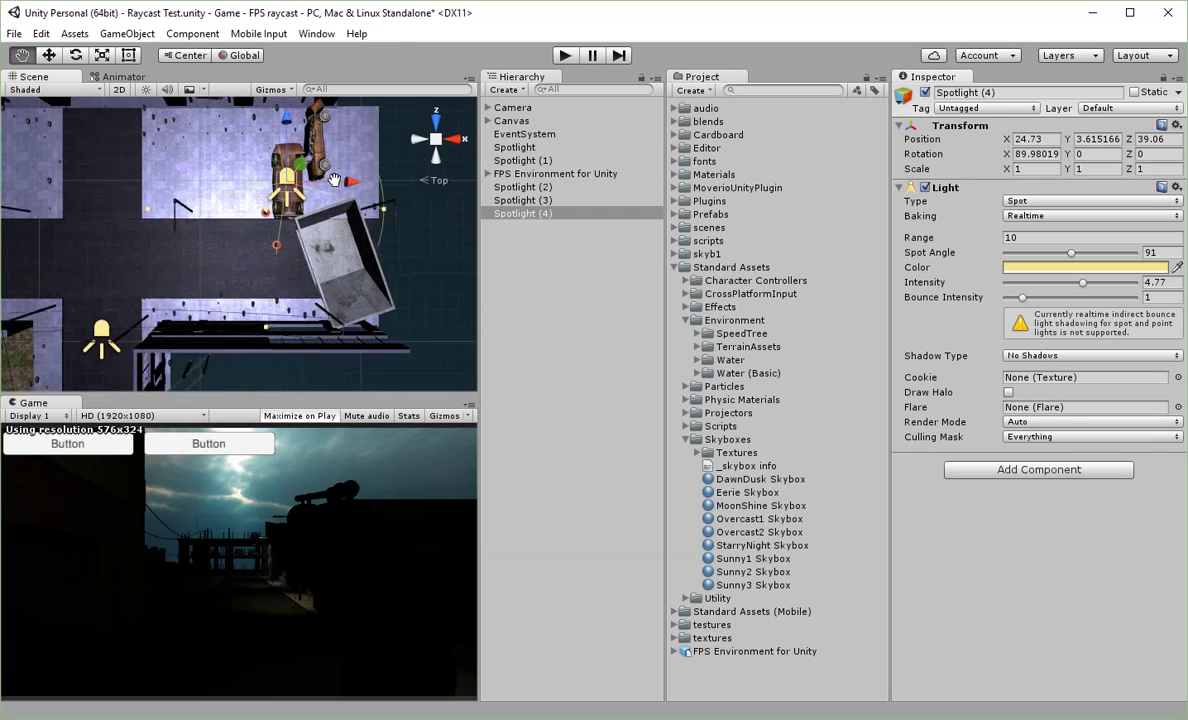
{"action": "mouse_move", "coordinate": [349, 197]}
{"action": "left_mouse_down", "text": "alt"}
{"action": "mouse_move", "coordinate": [338, 205]}
{"action": "mouse_move", "coordinate": [349, 176]}
{"action": "mouse_move", "coordinate": [288, 185]}
{"action": "left_mouse_up", "text": "alt"}
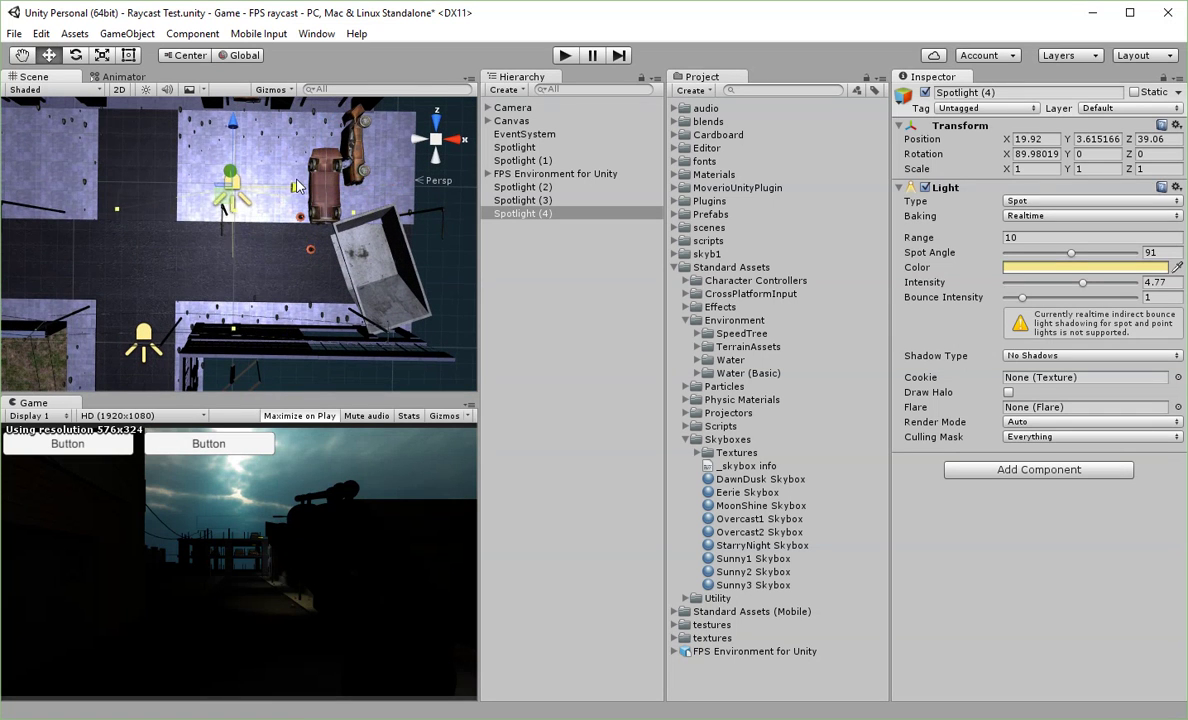
{"action": "left_click_drag", "start_coordinate": [219, 130], "coordinate": [222, 234]}
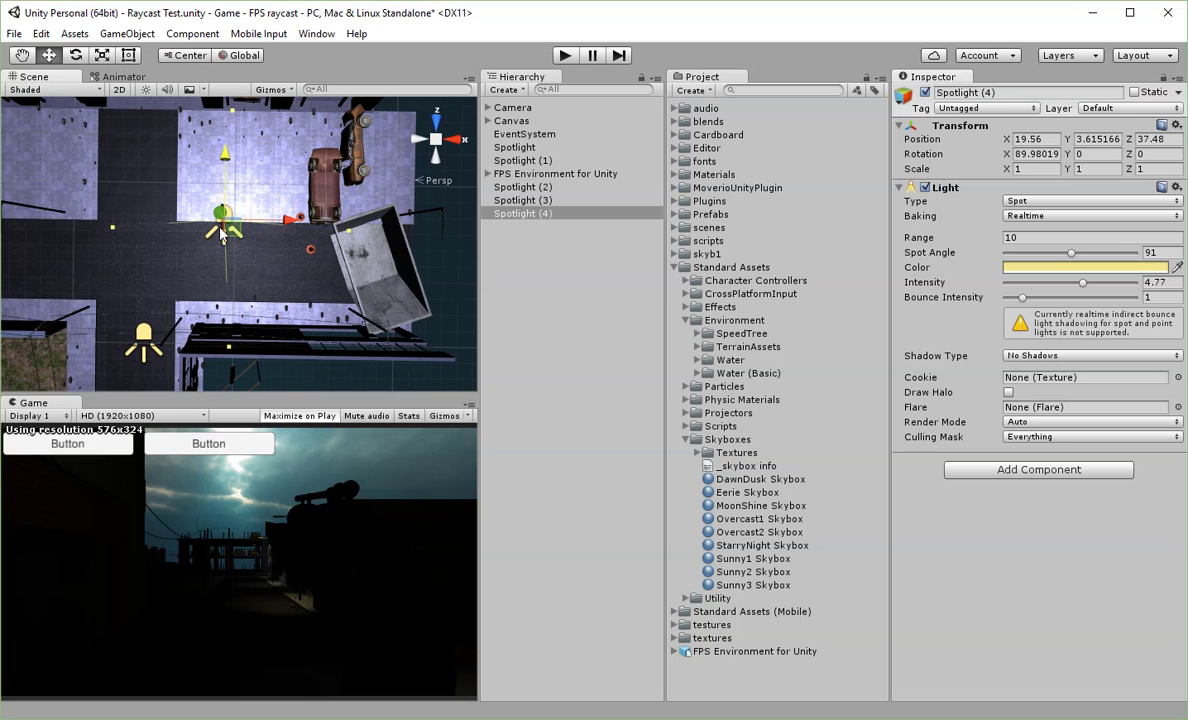
{"action": "scroll", "coordinate": [428, 155], "scroll_direction": "up", "scroll_amount": 5}
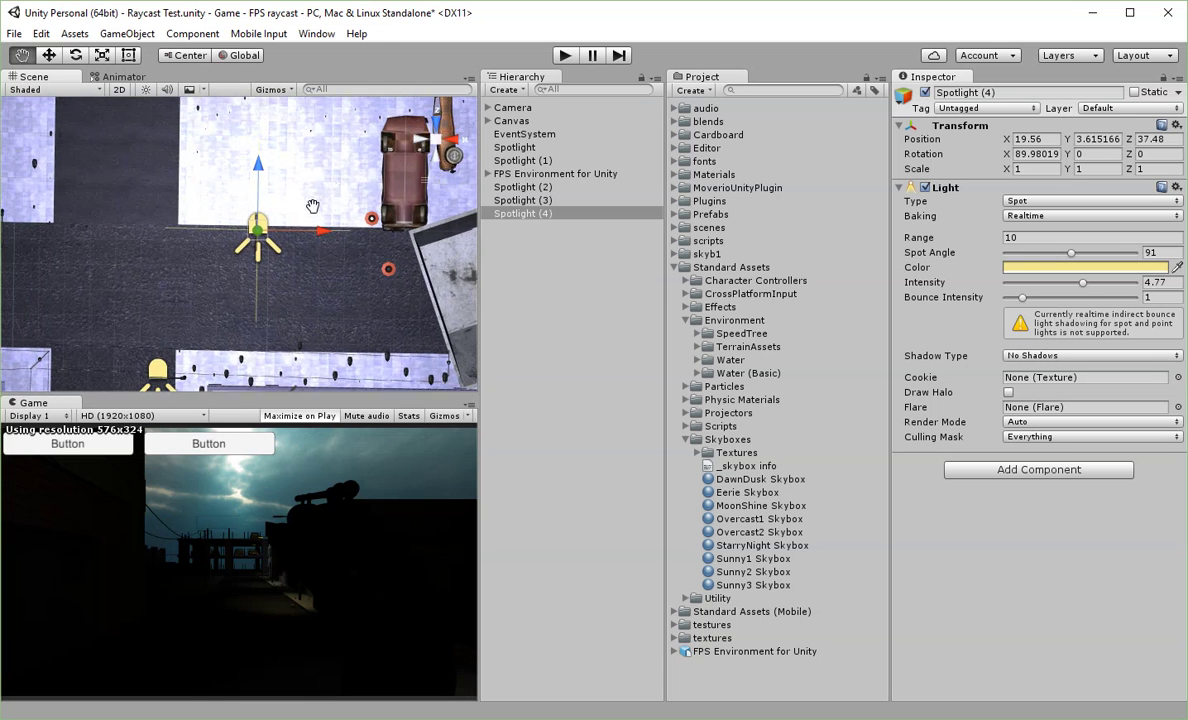
{"action": "mouse_move", "coordinate": [314, 211]}
{"action": "middle_mouse_down"}
{"action": "mouse_move", "coordinate": [304, 175]}
{"action": "mouse_move", "coordinate": [287, 185]}
{"action": "middle_mouse_up"}
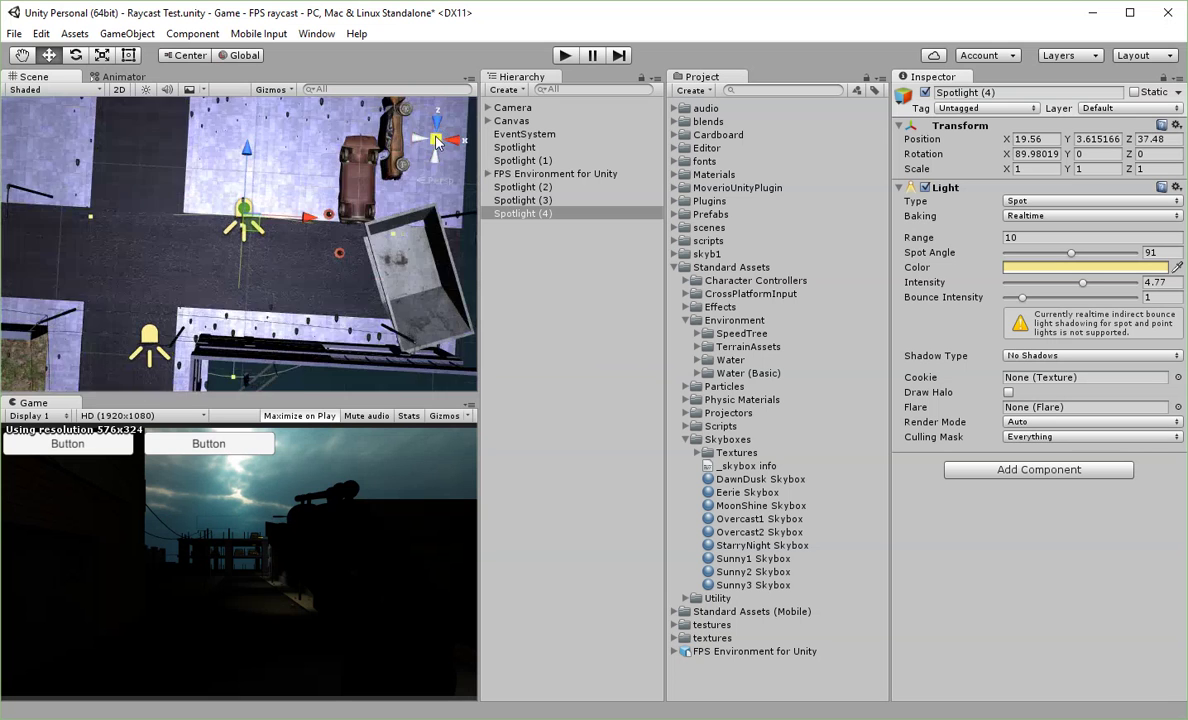
{"action": "left_click_drag", "start_coordinate": [320, 178], "coordinate": [177, 671], "text": "alt"}
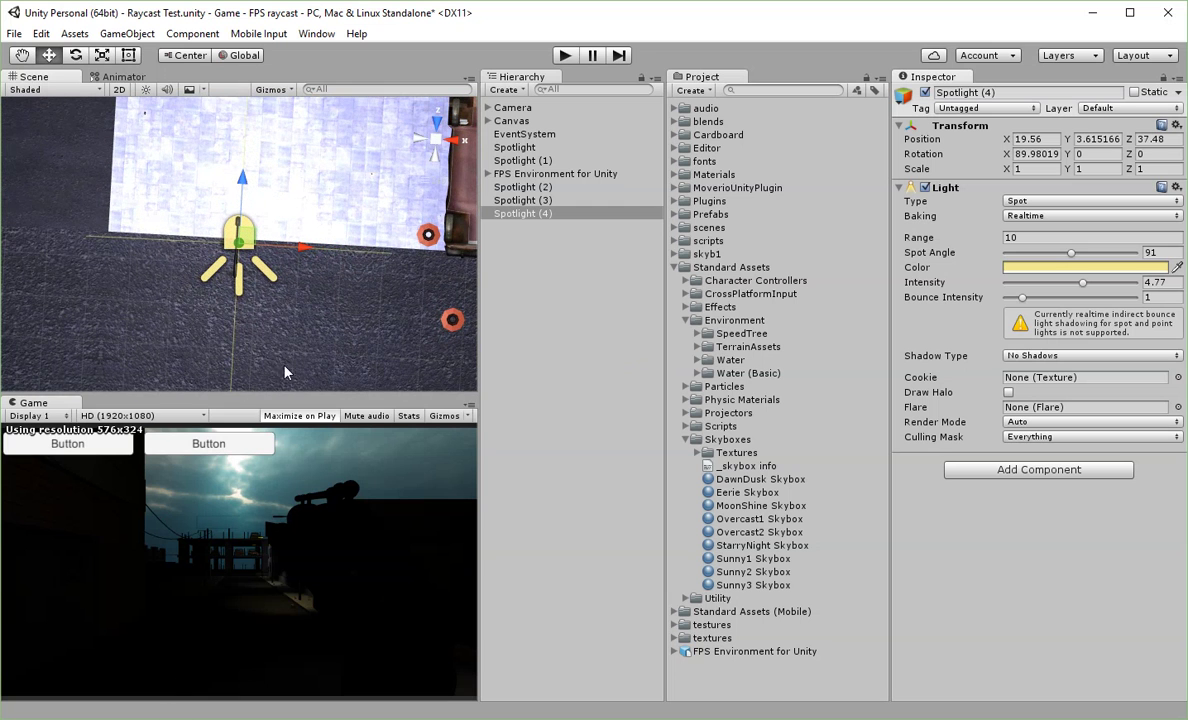
{"action": "left_click_drag", "start_coordinate": [241, 182], "coordinate": [240, 206]}
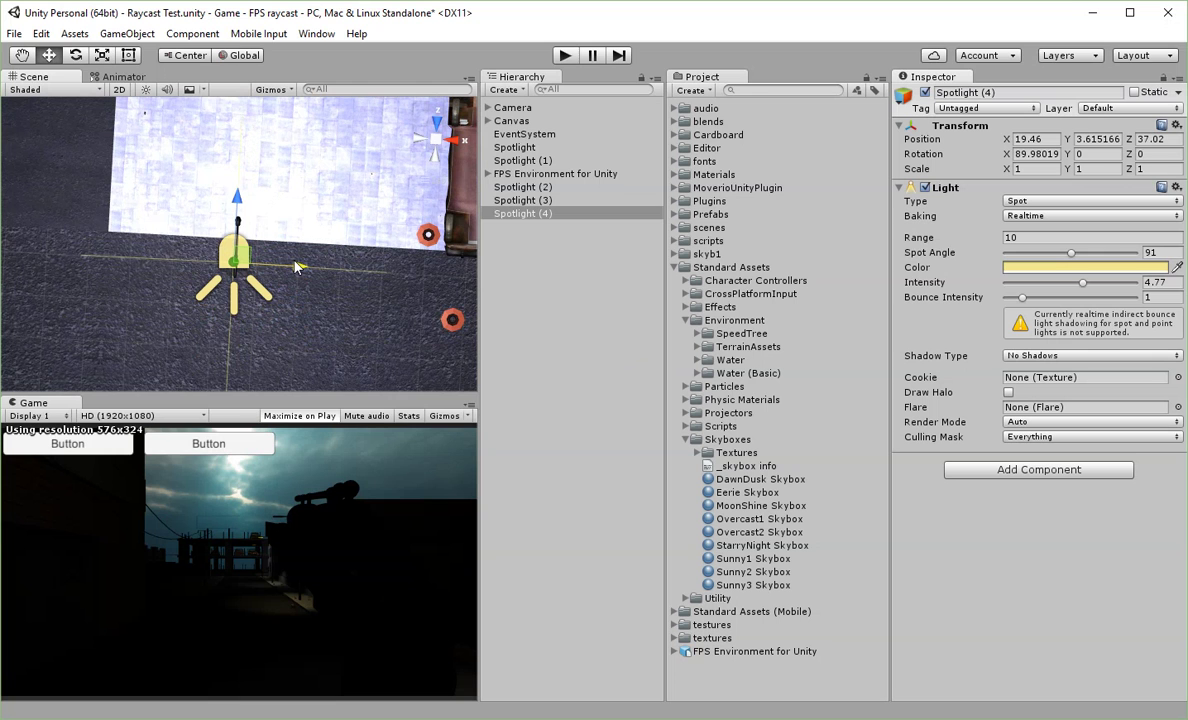
{"action": "left_click_drag", "start_coordinate": [304, 263], "coordinate": [300, 267]}
- Duplicate Spotlight (4) and slide the copy, Spotlight (5), right to X 29.5
{"action": "right_click", "coordinate": [512, 226]}
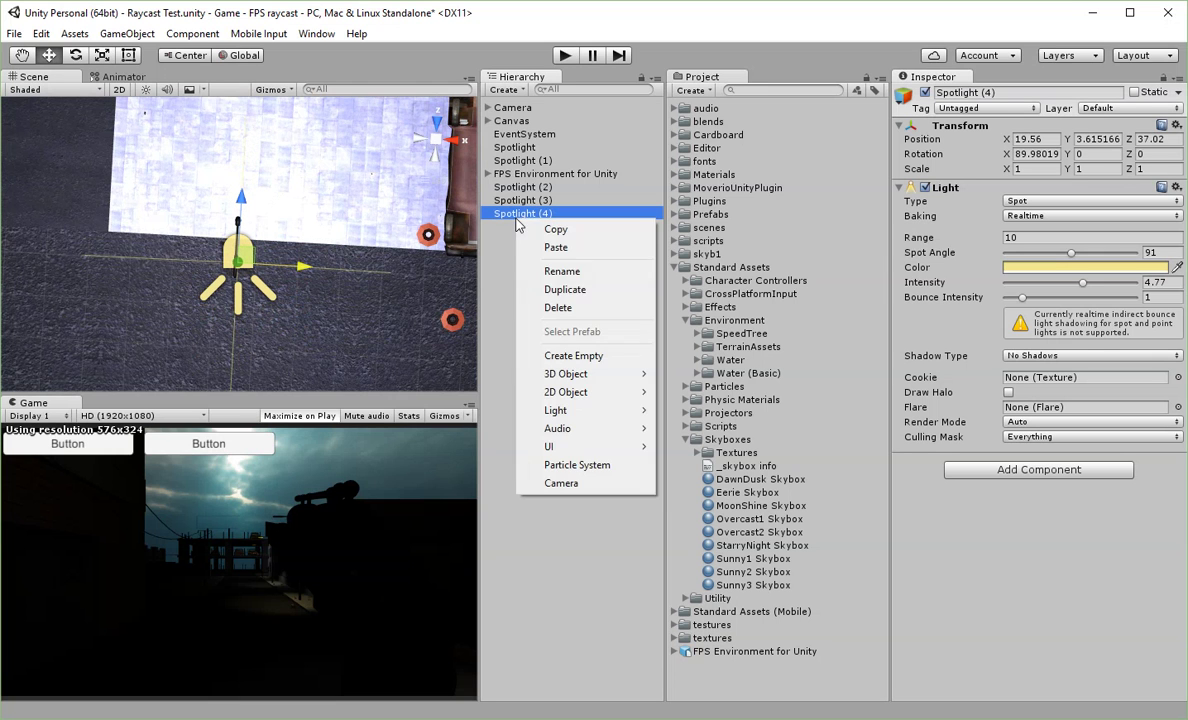
{"action": "left_click", "coordinate": [510, 290]}
{"action": "left_click_drag", "start_coordinate": [309, 278], "coordinate": [455, 278]}
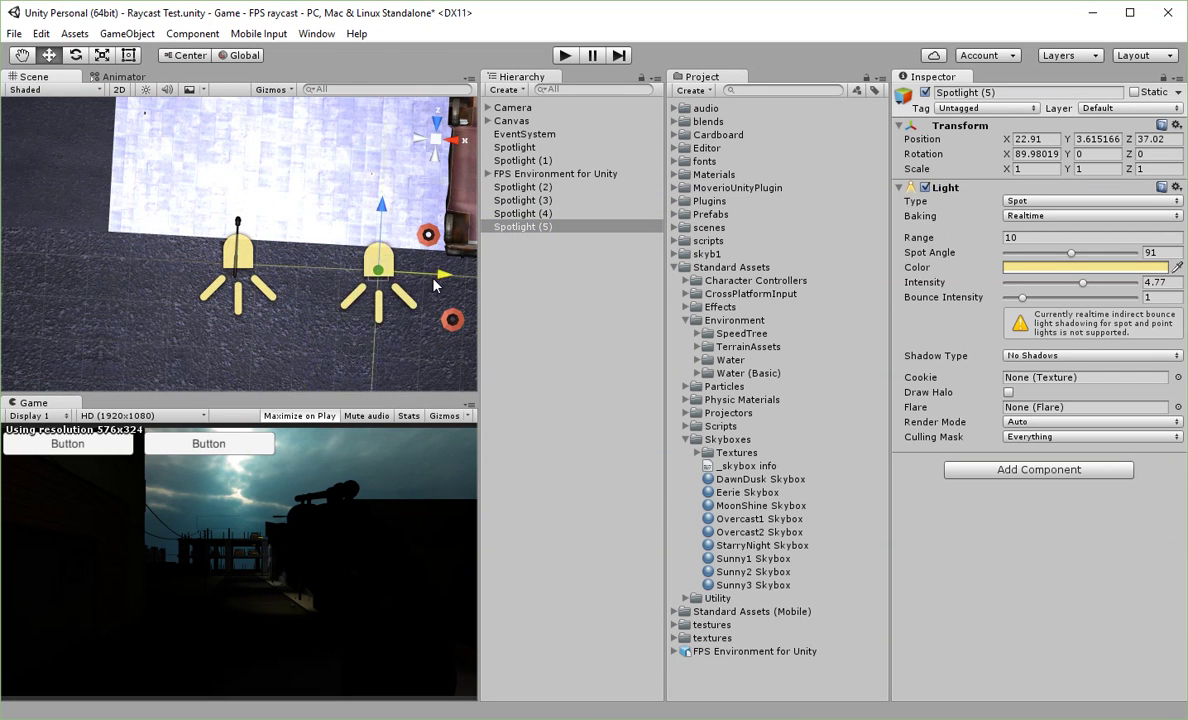
{"action": "scroll", "coordinate": [336, 279], "scroll_direction": "up", "scroll_amount": 3}
{"action": "left_click_drag", "start_coordinate": [92, 252], "coordinate": [360, 257]}
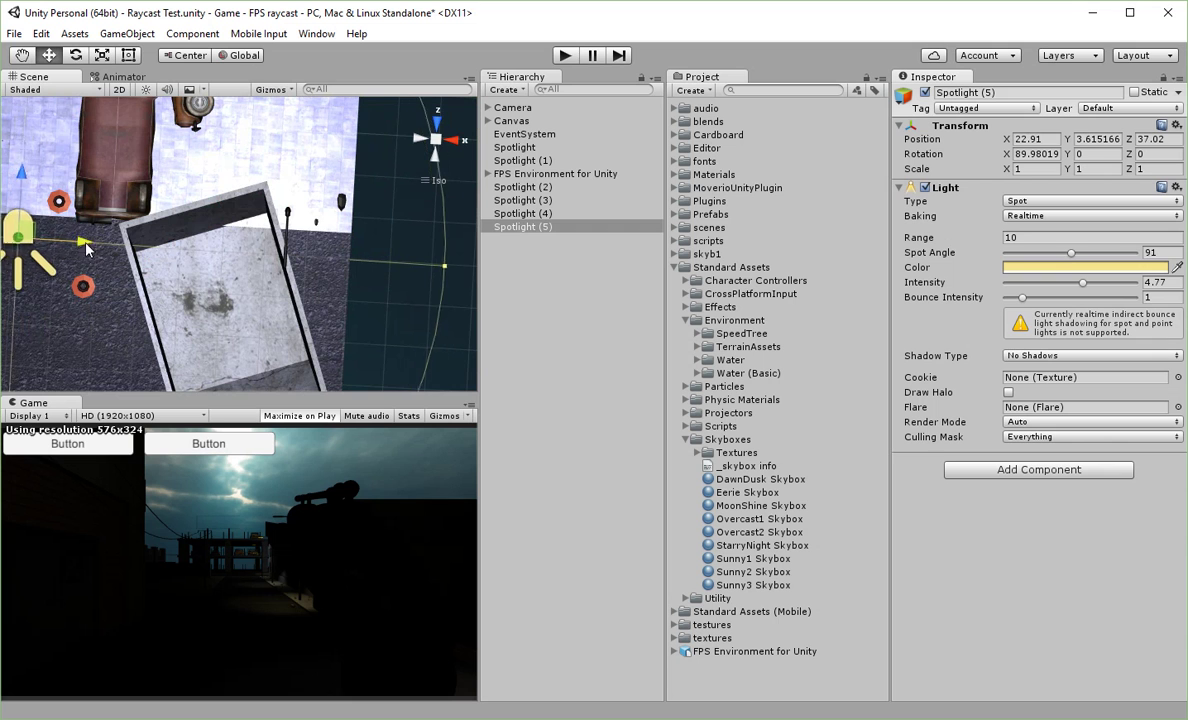
{"action": "scroll", "coordinate": [185, 261], "scroll_direction": "up", "scroll_amount": 3}
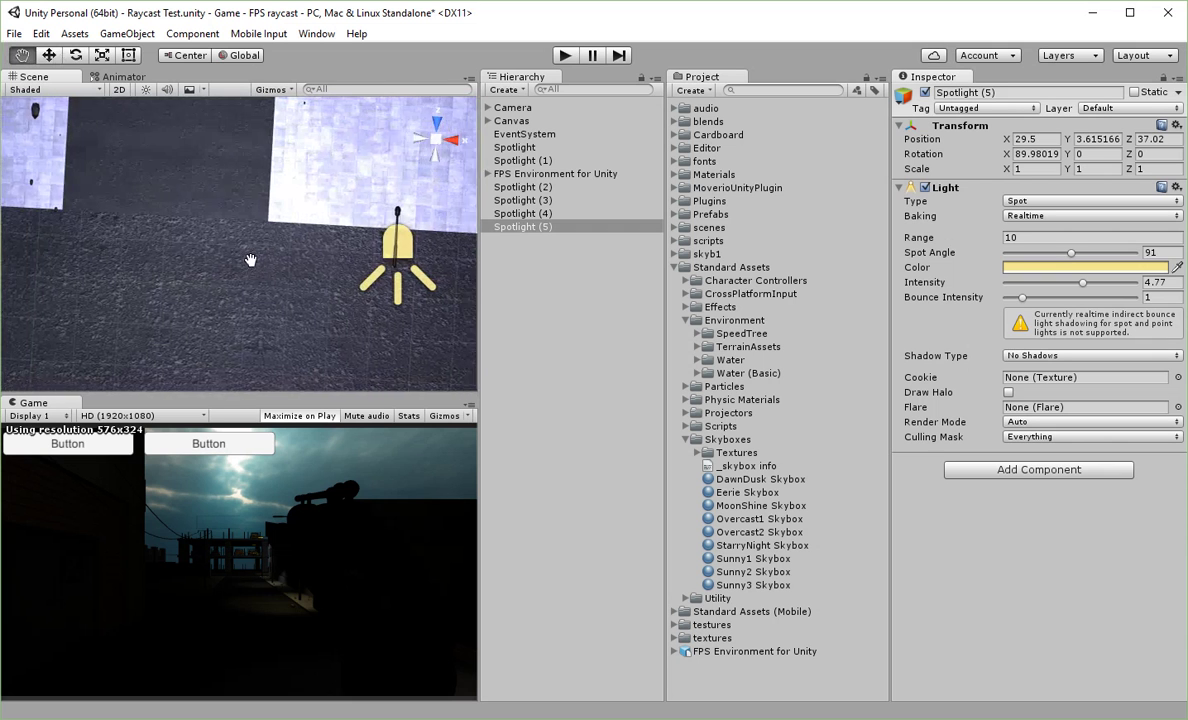
- Duplicate Spotlight (4) again and move Spotlight (6) left to X 9.47
{"action": "left_click", "coordinate": [510, 216]}
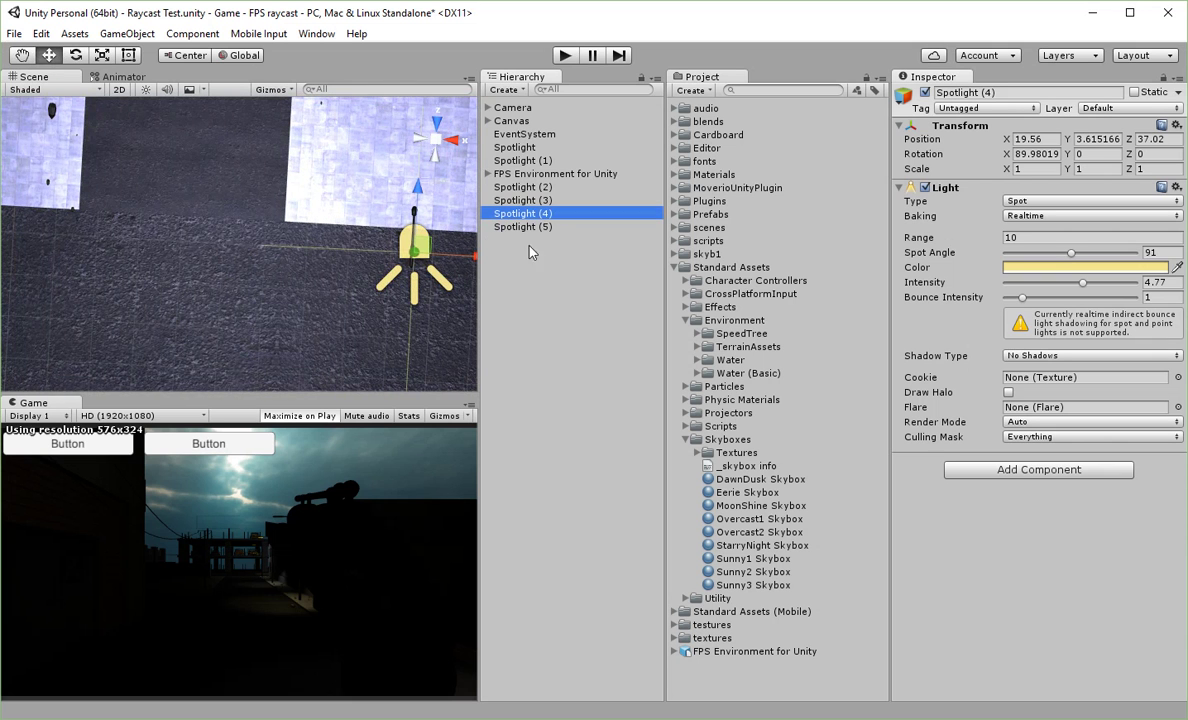
{"action": "right_click", "coordinate": [531, 217]}
{"action": "left_click", "coordinate": [515, 285]}
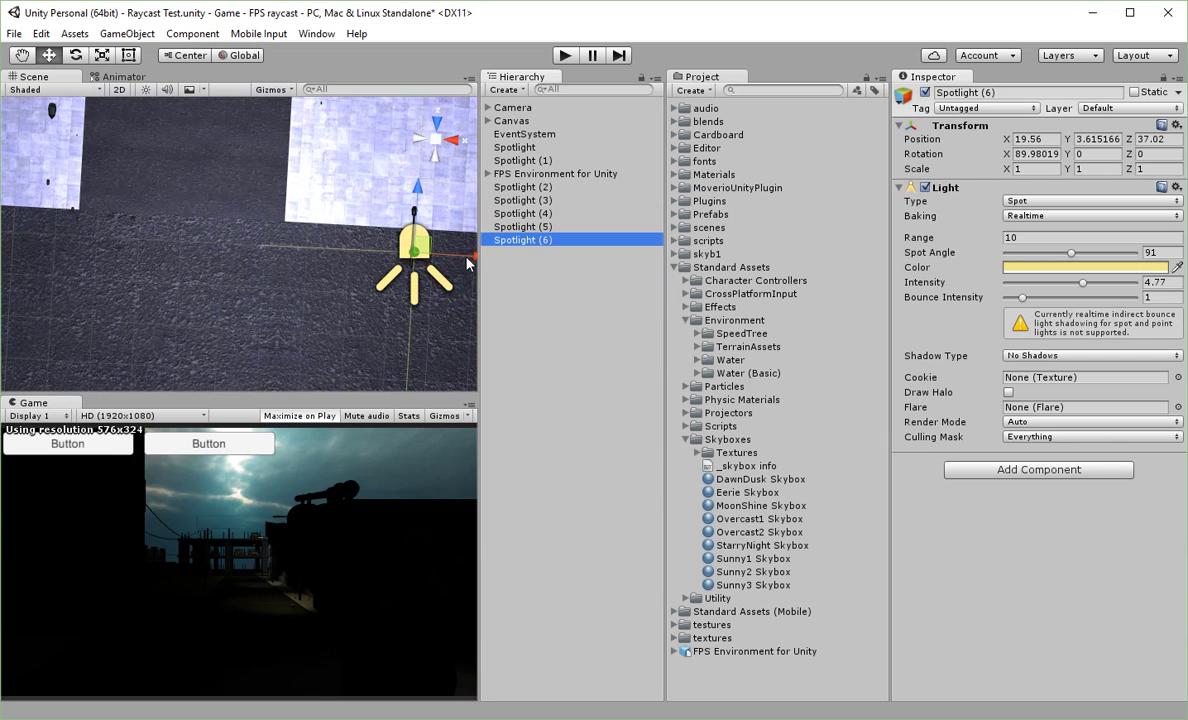
{"action": "left_click_drag", "start_coordinate": [476, 257], "coordinate": [150, 257]}
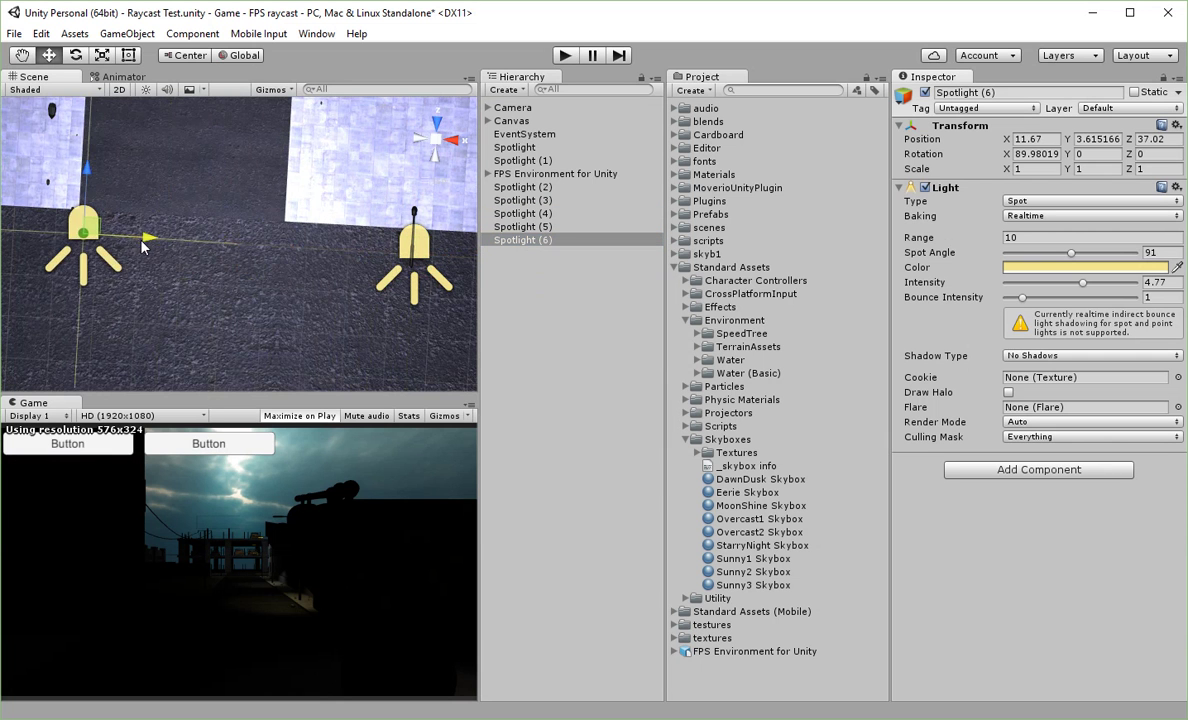
{"action": "mouse_move", "coordinate": [150, 257]}
{"action": "middle_mouse_down"}
{"action": "mouse_move", "coordinate": [255, 250]}
{"action": "mouse_move", "coordinate": [272, 265]}
{"action": "middle_mouse_up"}
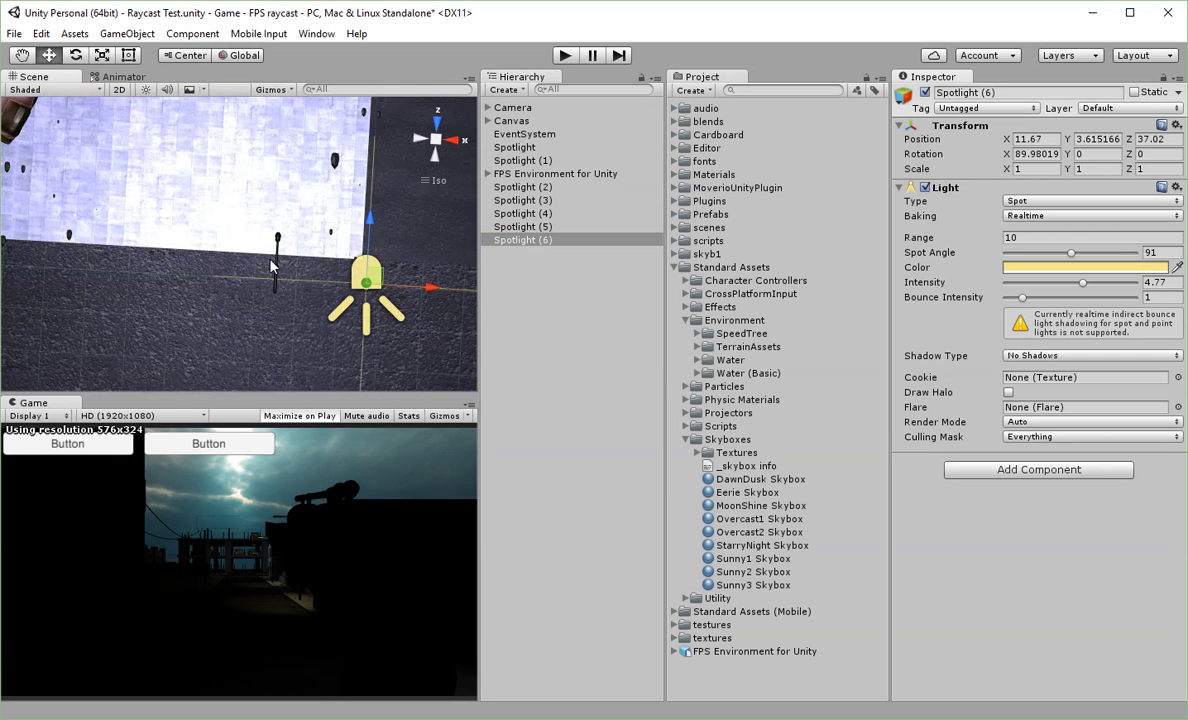
{"action": "mouse_move", "coordinate": [420, 288]}
{"action": "left_mouse_down"}
{"action": "mouse_move", "coordinate": [336, 278]}
{"action": "mouse_move", "coordinate": [210, 224]}
{"action": "mouse_move", "coordinate": [225, 235]}
{"action": "left_mouse_up"}
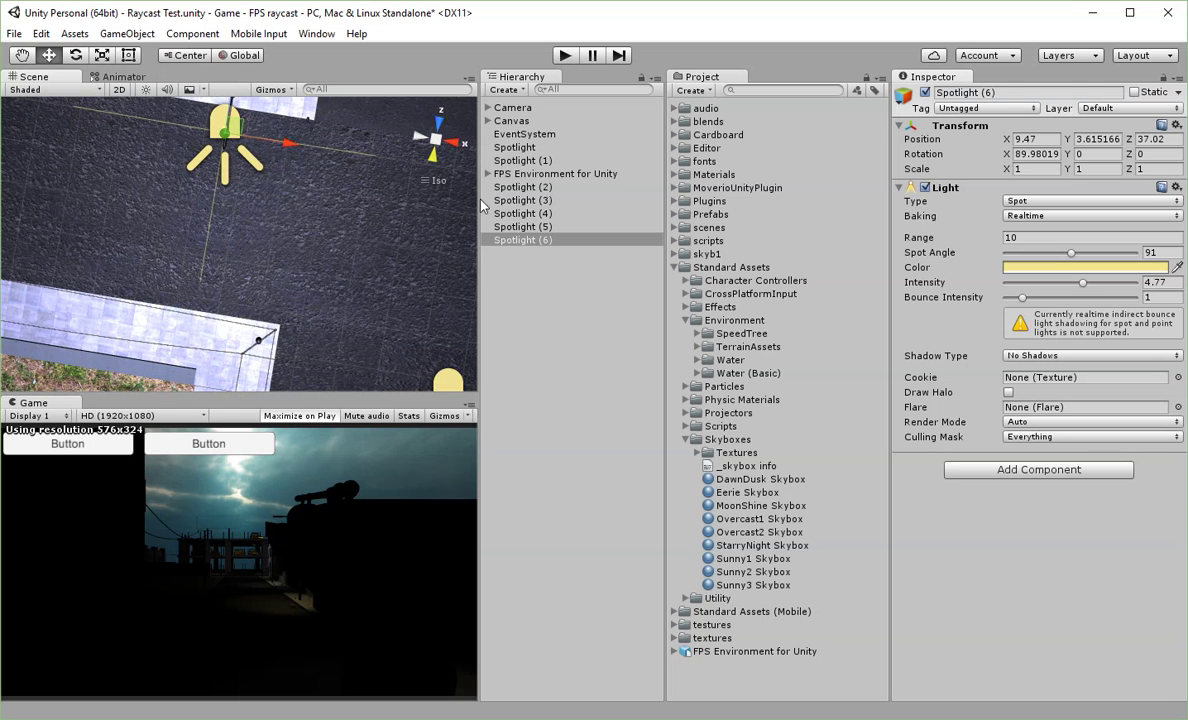
{"action": "left_click_drag", "start_coordinate": [394, 192], "coordinate": [358, 171], "text": "alt"}
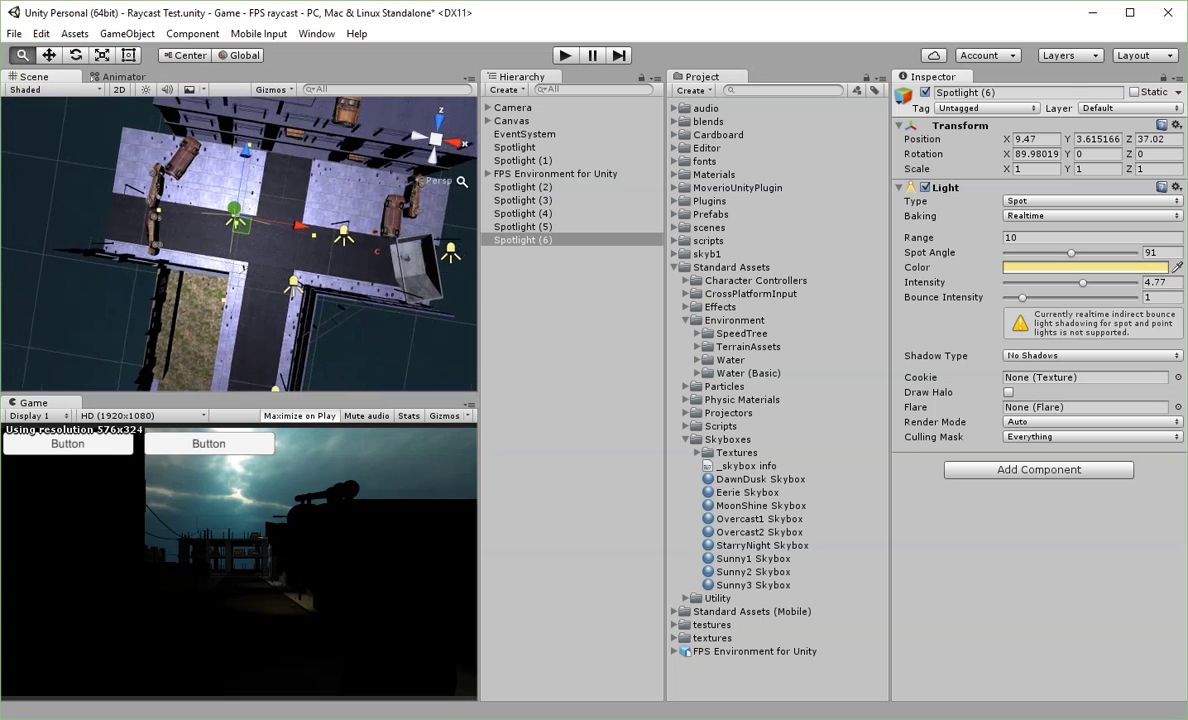
- Select the streetlamp Spotlight (2) near the camera and zoom in on it
{"action": "right_click_drag", "start_coordinate": [358, 208], "coordinate": [323, 233], "text": "alt"}
{"action": "mouse_move", "coordinate": [323, 233]}
{"action": "middle_mouse_down"}
{"action": "mouse_move", "coordinate": [334, 177]}
{"action": "mouse_move", "coordinate": [306, 192]}
{"action": "middle_mouse_up"}
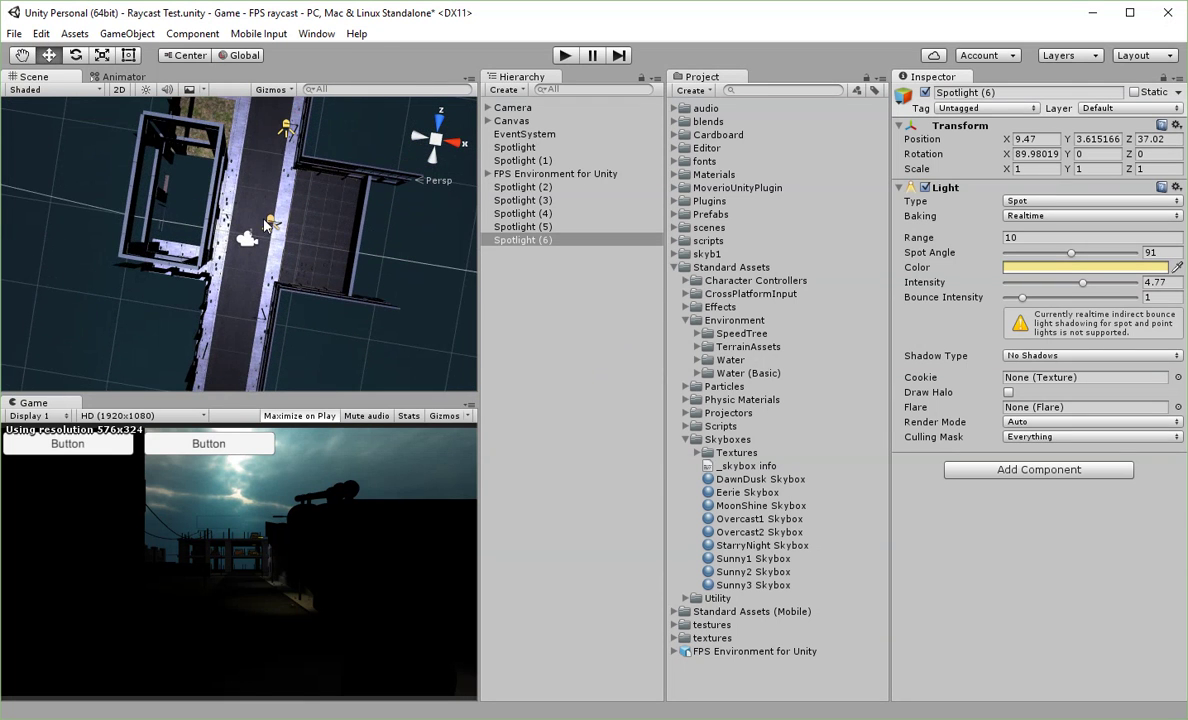
{"action": "left_click", "coordinate": [268, 222]}
{"action": "scroll", "coordinate": [270, 232], "scroll_direction": "down", "scroll_amount": 3}
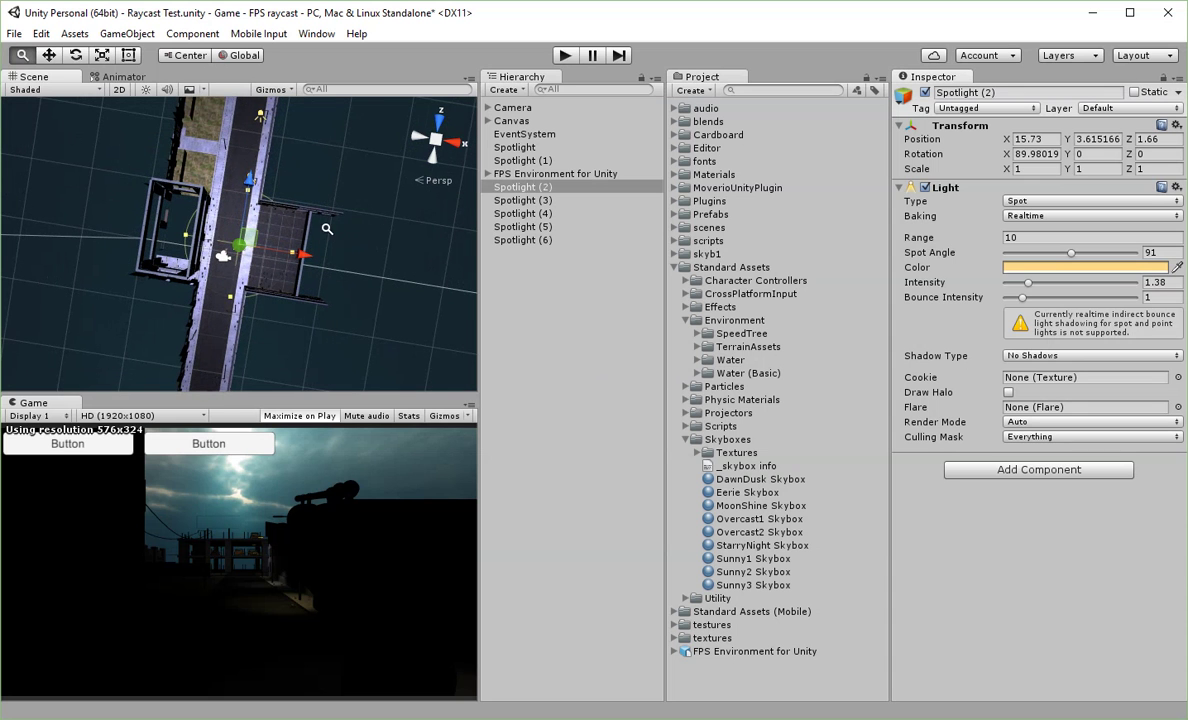
{"action": "mouse_move", "coordinate": [330, 236]}
{"action": "right_mouse_down", "text": "alt"}
{"action": "mouse_move", "coordinate": [36, 147]}
{"action": "mouse_move", "coordinate": [103, 157]}
{"action": "right_mouse_up", "text": "alt"}
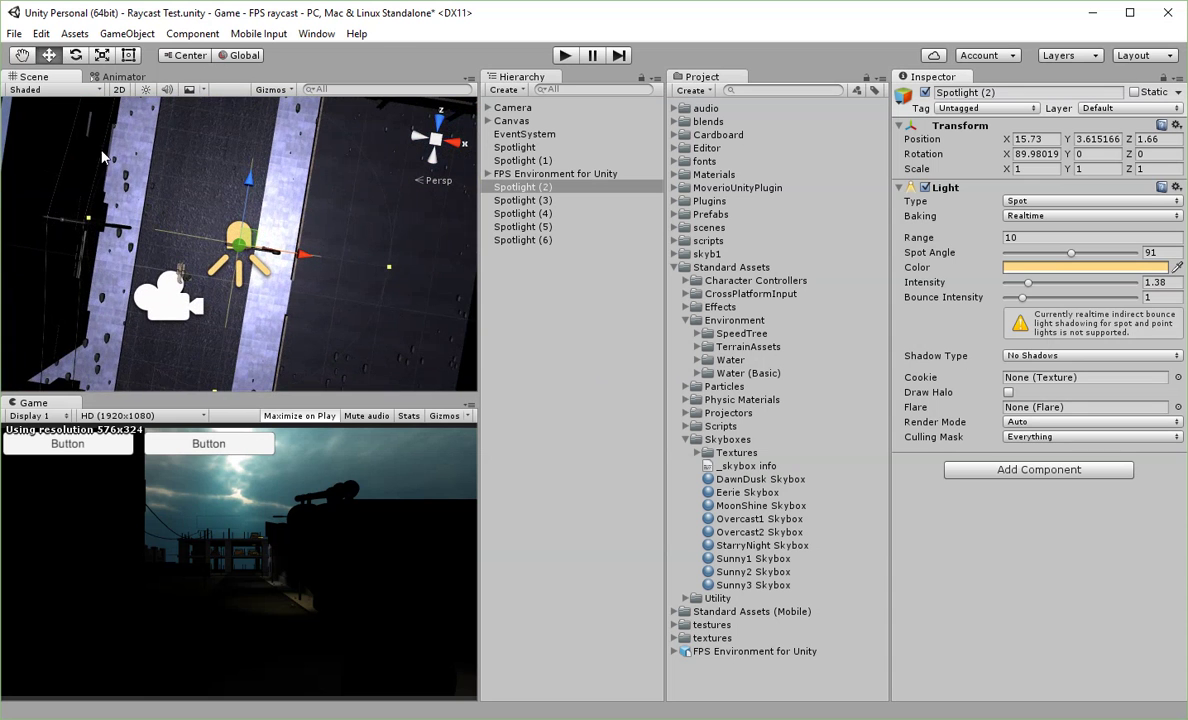
- Raise Spotlight (2)'s intensity from 1.38 to 4.25 in an isometric view
{"action": "left_click", "coordinate": [434, 146]}
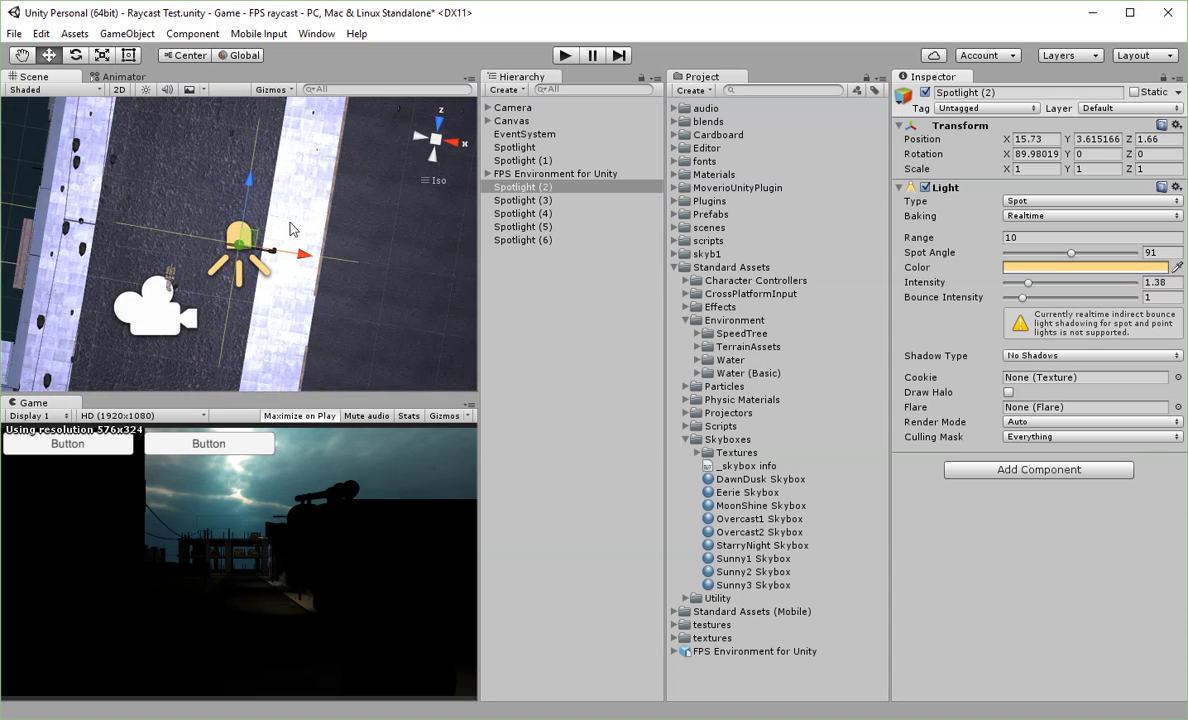
{"action": "middle_click_drag", "start_coordinate": [290, 229], "coordinate": [313, 225]}
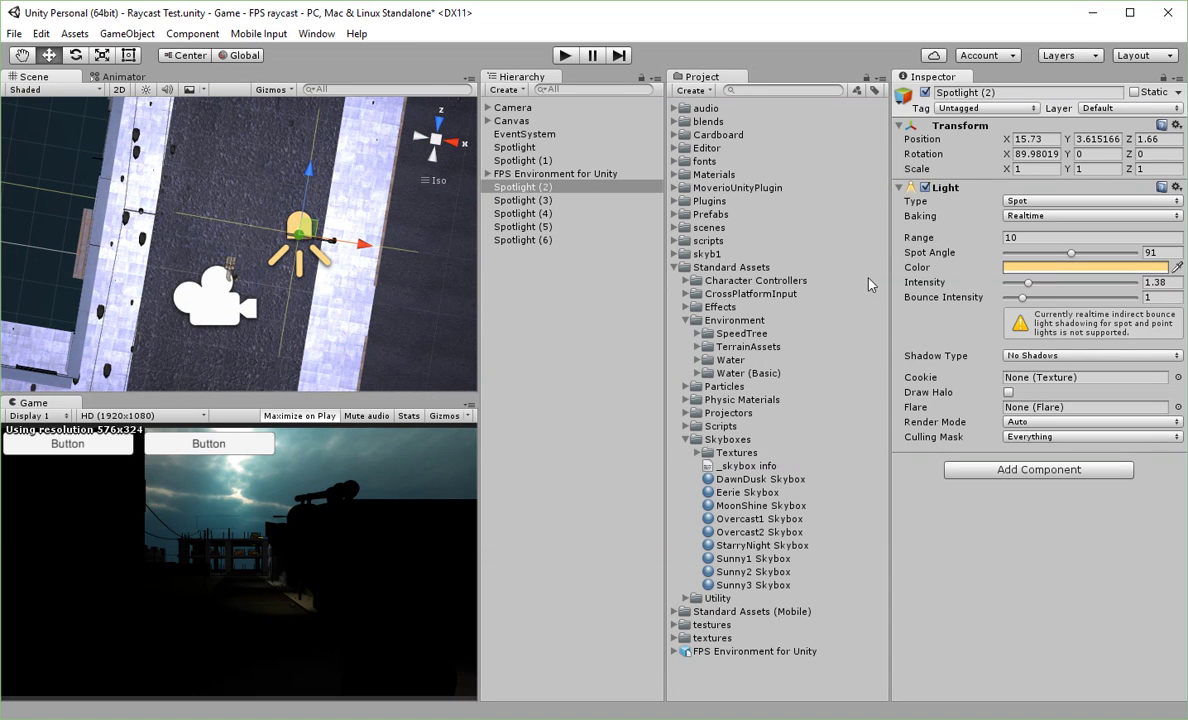
{"action": "left_click_drag", "start_coordinate": [1033, 287], "coordinate": [1075, 290]}
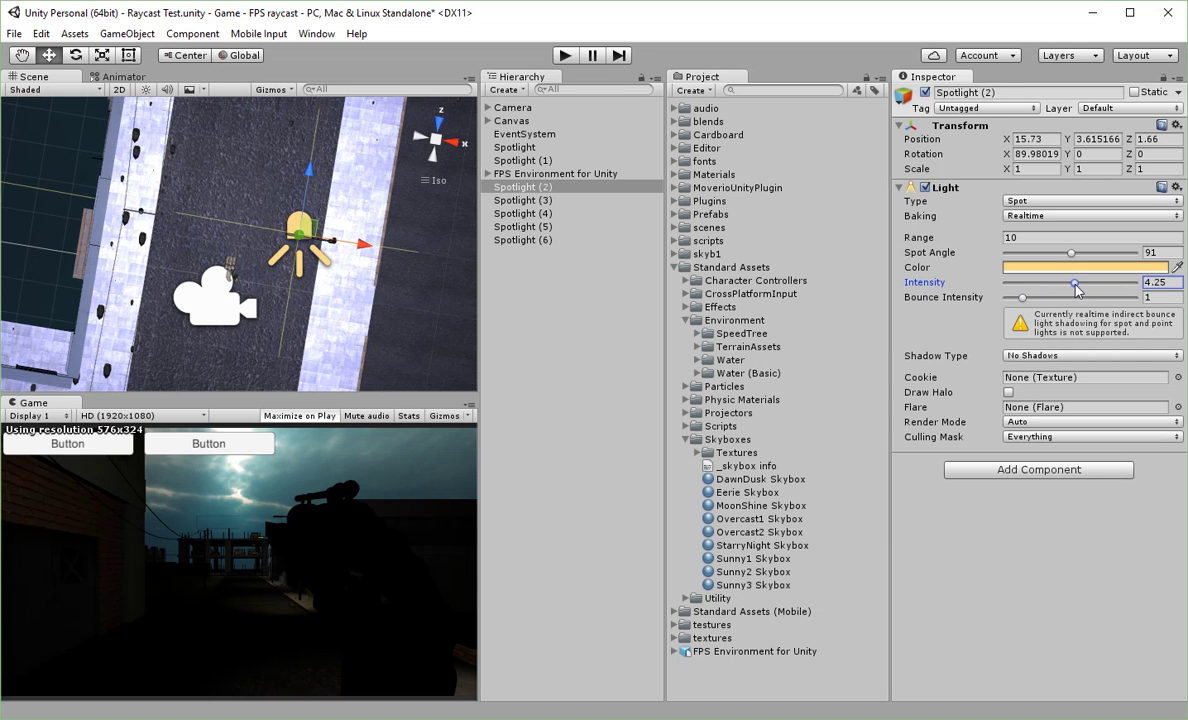
{"action": "middle_click_drag", "start_coordinate": [69, 207], "coordinate": [104, 115]}
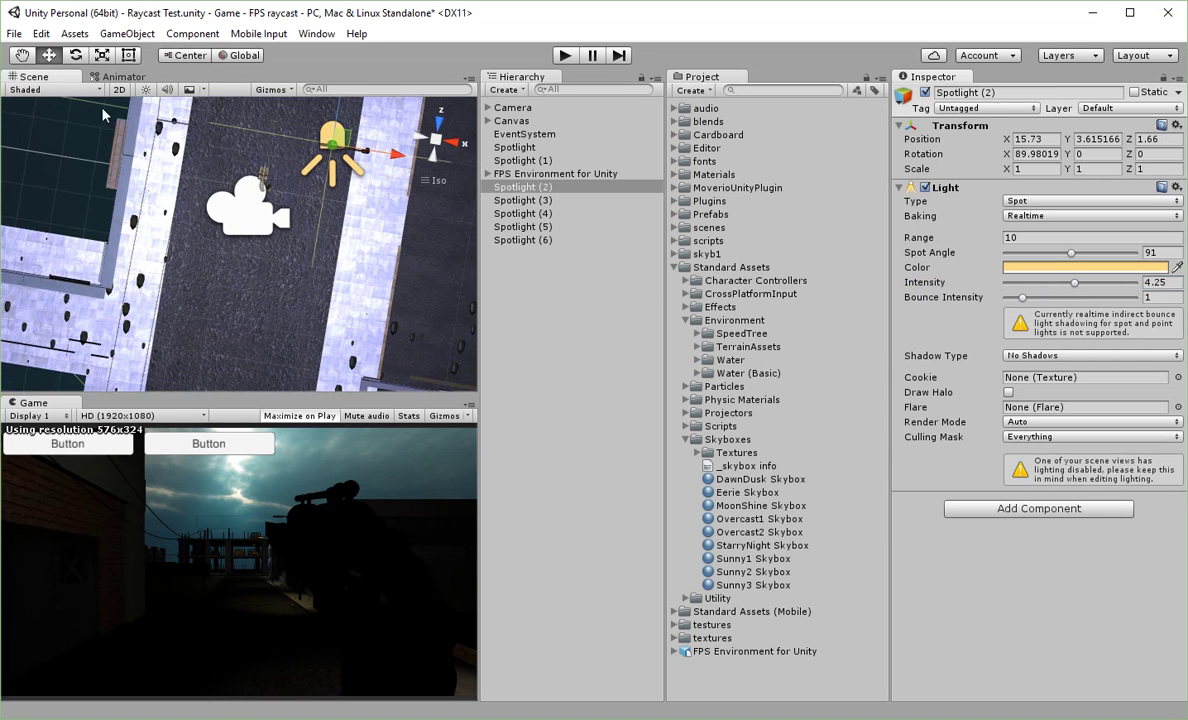
{"action": "left_click", "coordinate": [80, 90]}
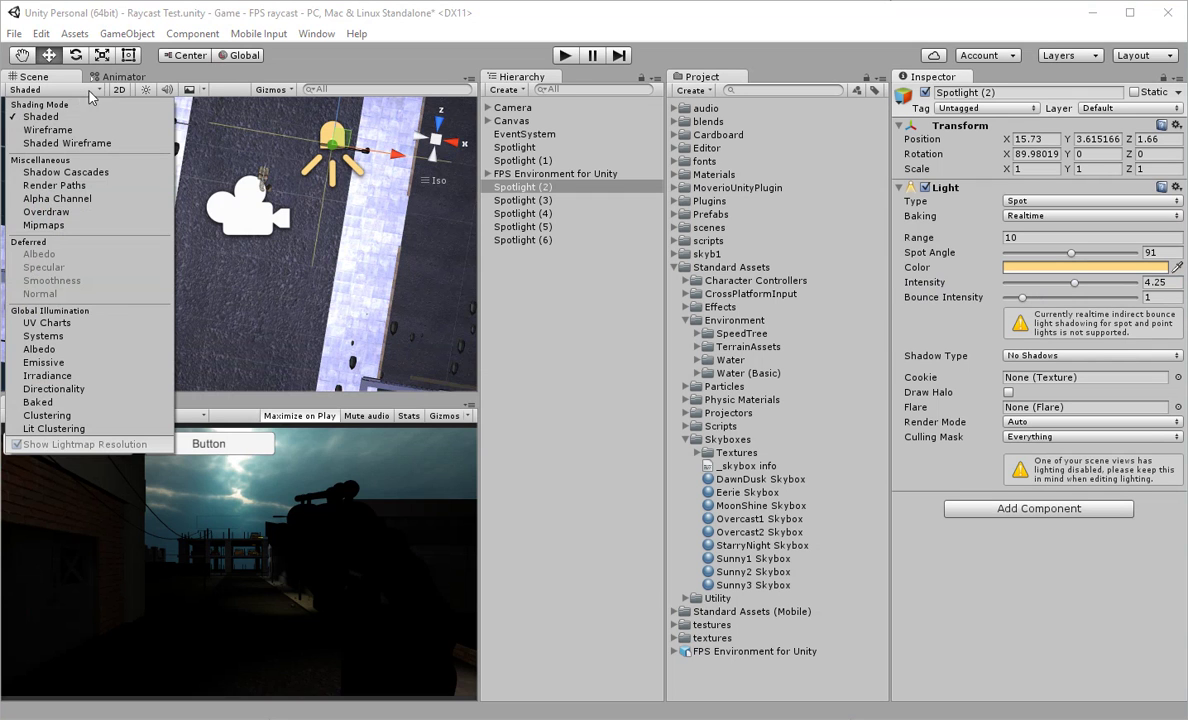
- Duplicate Spotlight (2) into Spotlight (7) and slide it further down the street along Z
{"action": "left_click", "coordinate": [537, 189]}
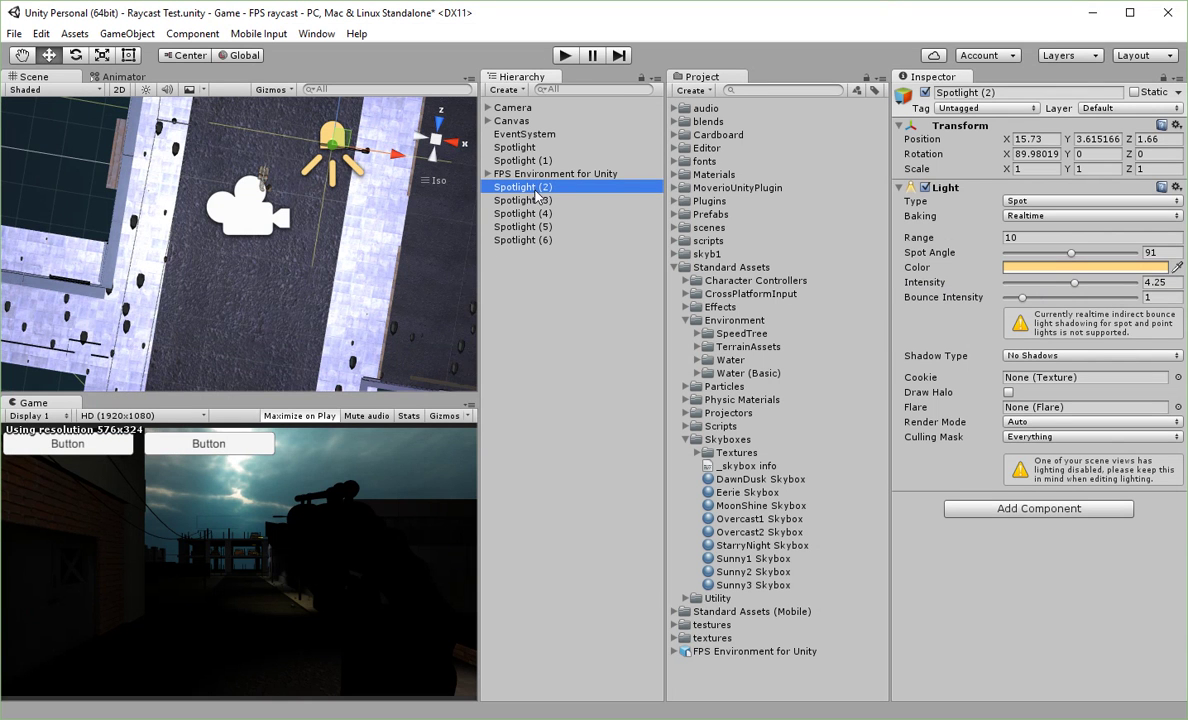
{"action": "right_click", "coordinate": [536, 192]}
{"action": "left_click", "coordinate": [572, 258]}
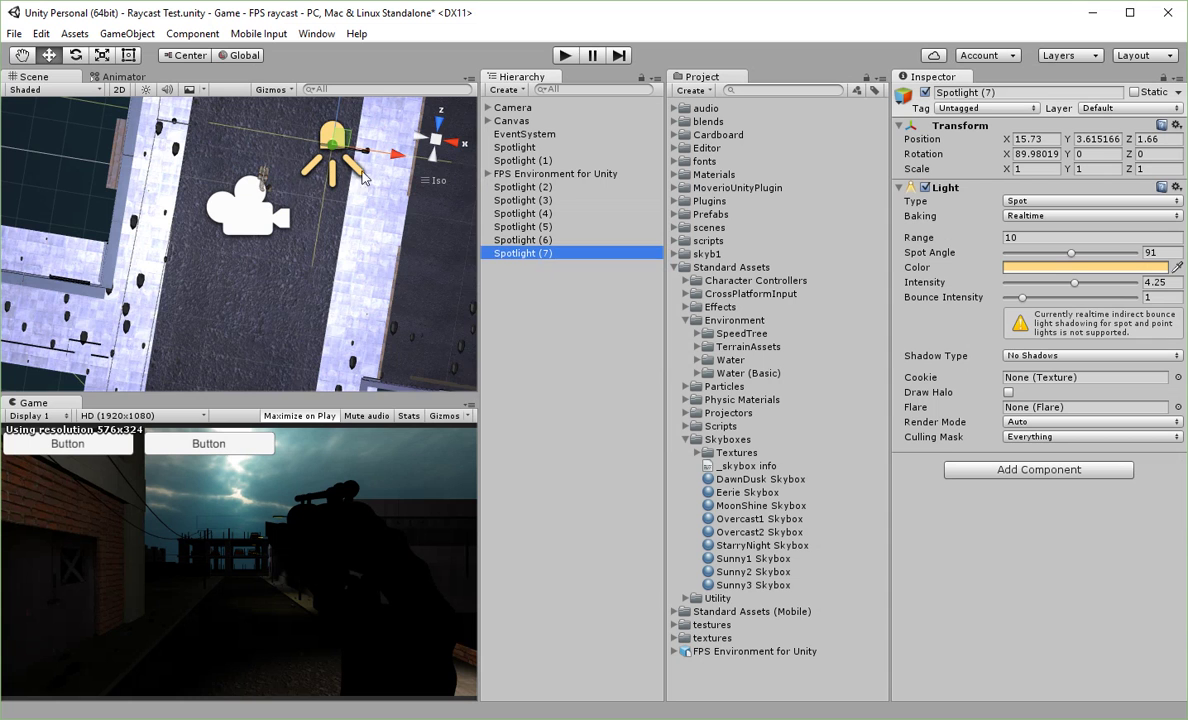
{"action": "middle_click_drag", "start_coordinate": [330, 84], "coordinate": [328, 137]}
{"action": "left_click_drag", "start_coordinate": [328, 137], "coordinate": [305, 254]}
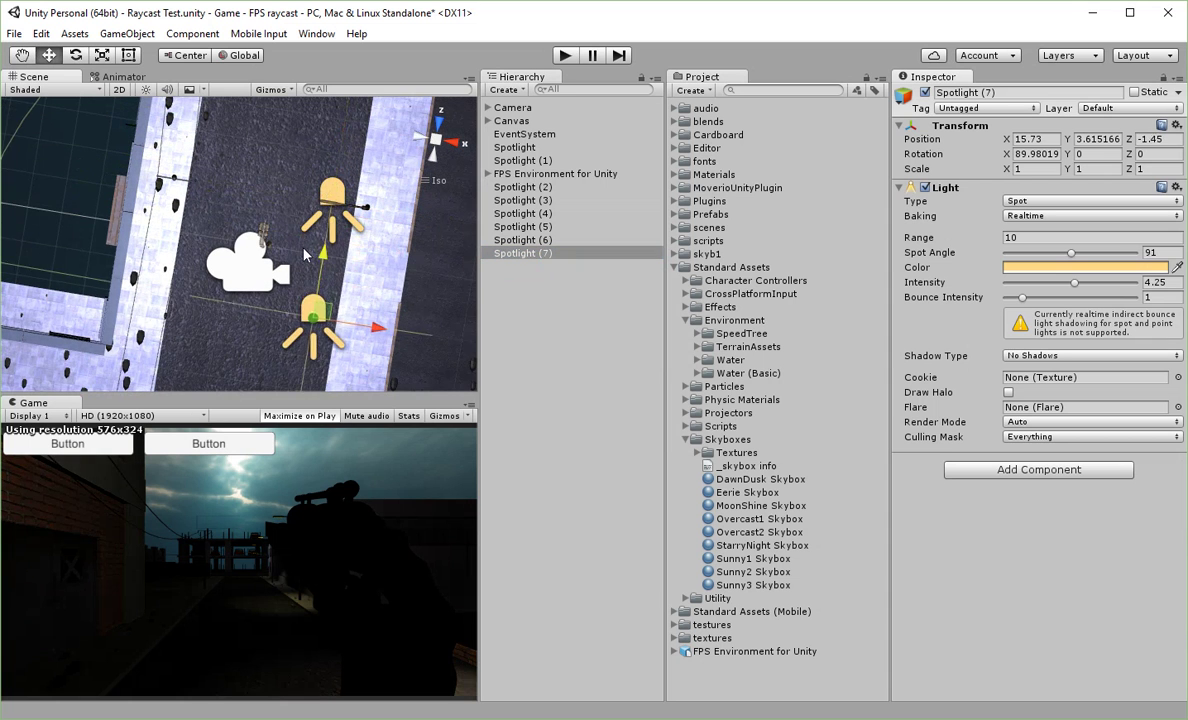
{"action": "middle_click_drag", "start_coordinate": [305, 254], "coordinate": [315, 163]}
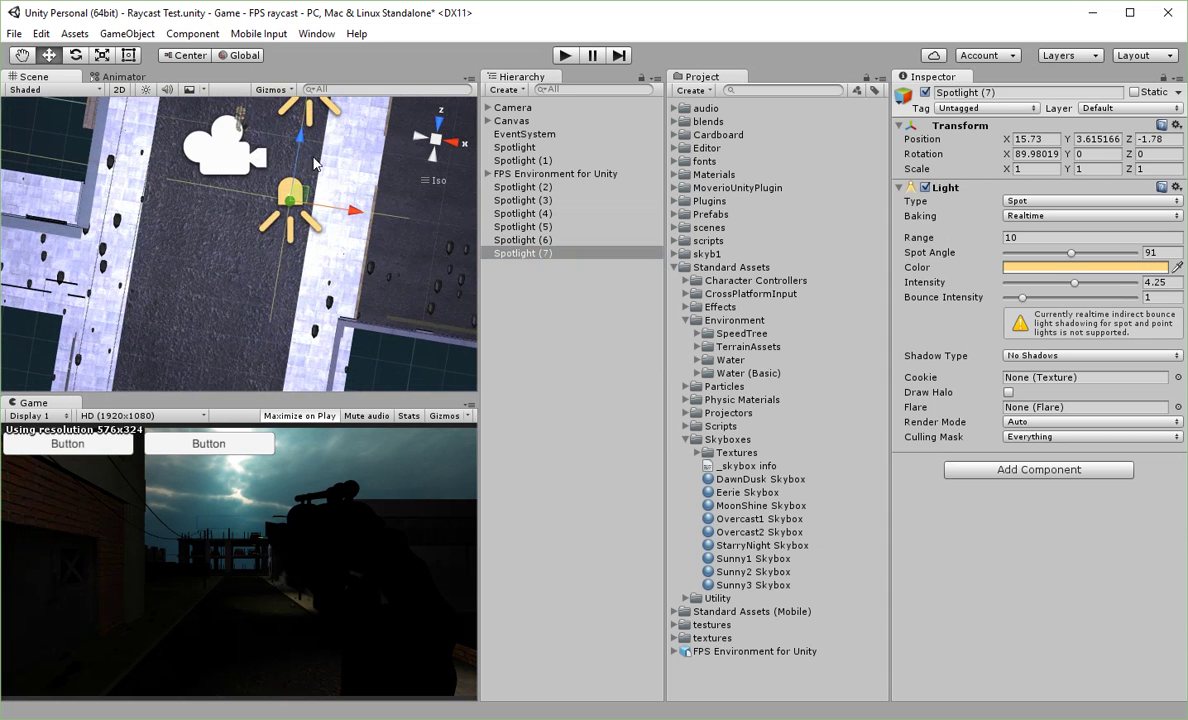
{"action": "left_click_drag", "start_coordinate": [315, 163], "coordinate": [280, 330]}
{"action": "middle_click_drag", "start_coordinate": [280, 330], "coordinate": [318, 157]}
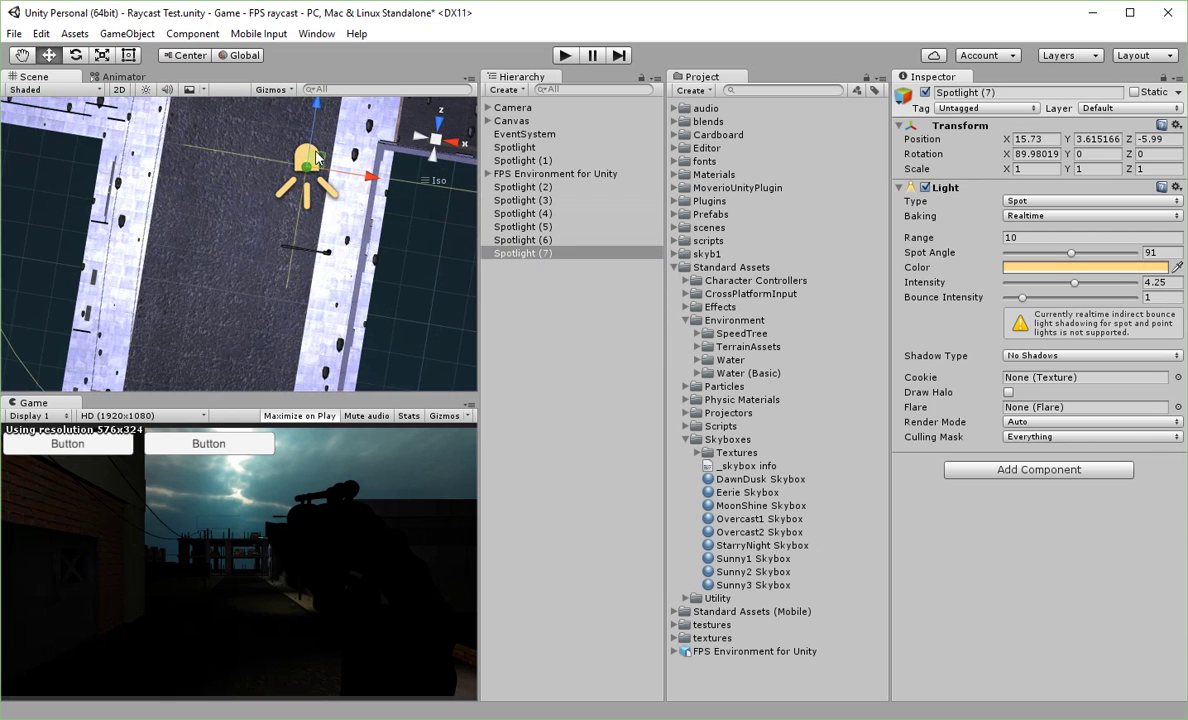
{"action": "left_click_drag", "start_coordinate": [318, 157], "coordinate": [298, 194]}
- Duplicate Spotlight (7) into Spotlight (8) and place it at X 15.73, Z -18.26
{"action": "right_click", "coordinate": [519, 262]}
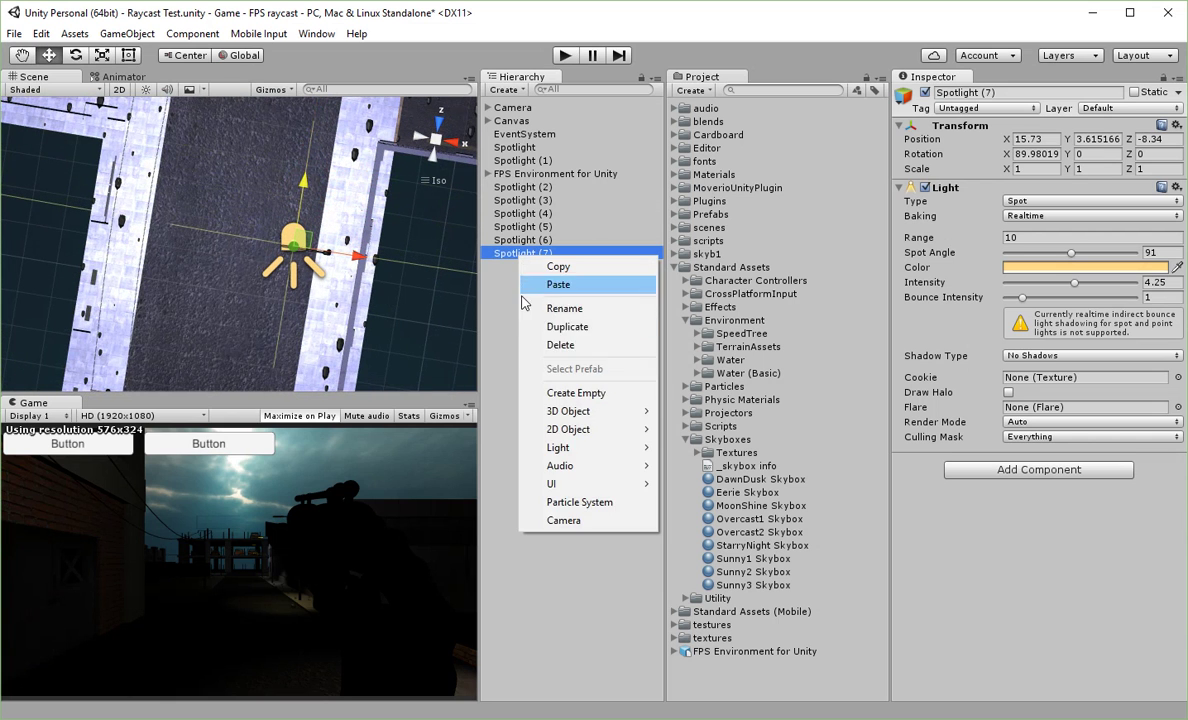
{"action": "left_click", "coordinate": [545, 329]}
{"action": "left_click_drag", "start_coordinate": [317, 185], "coordinate": [300, 242]}
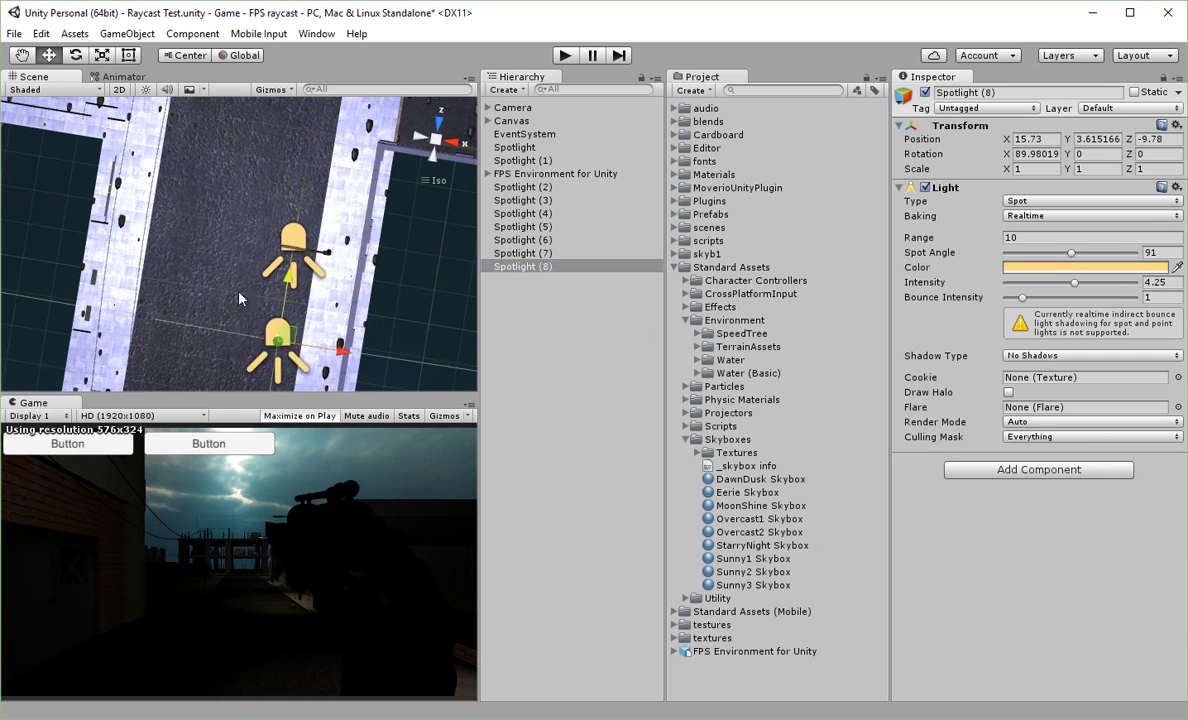
{"action": "middle_click_drag", "start_coordinate": [290, 245], "coordinate": [341, 147]}
{"action": "left_click_drag", "start_coordinate": [341, 147], "coordinate": [338, 210]}
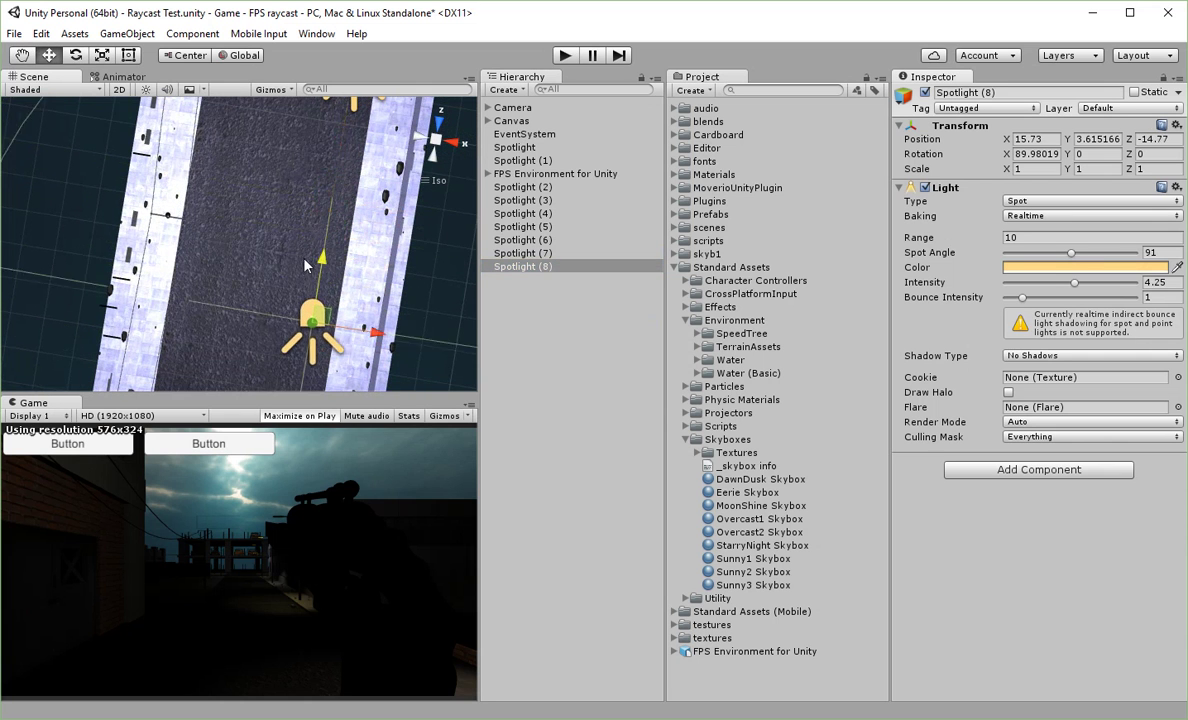
{"action": "middle_click_drag", "start_coordinate": [346, 321], "coordinate": [313, 250]}
{"action": "left_click_drag", "start_coordinate": [313, 132], "coordinate": [285, 200]}
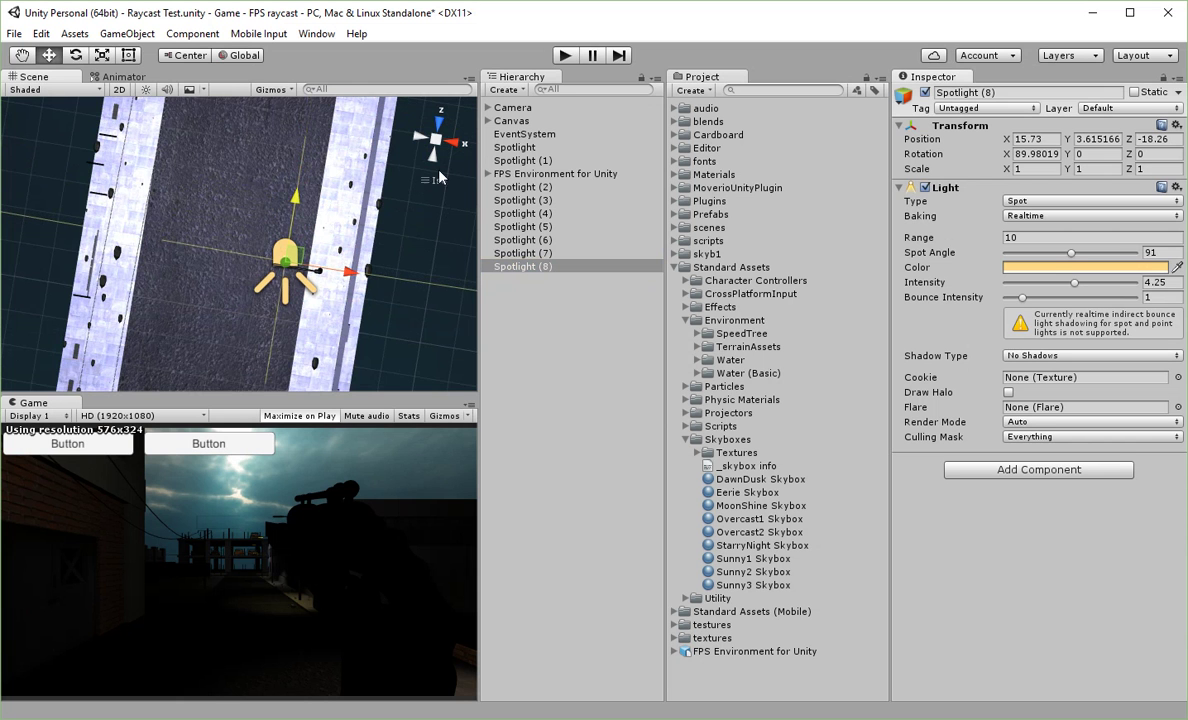
{"action": "left_click", "coordinate": [437, 125]}
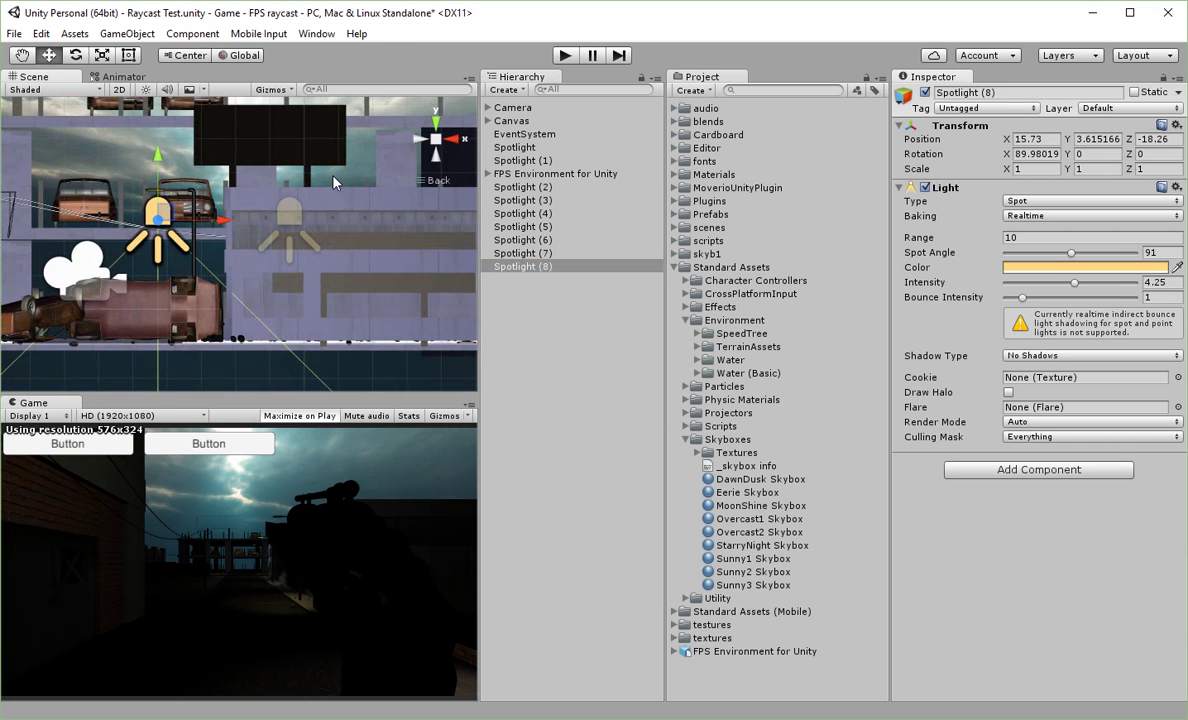
{"action": "mouse_move", "coordinate": [333, 182]}
{"action": "left_mouse_down", "text": "alt"}
{"action": "mouse_move", "coordinate": [268, 236]}
{"action": "mouse_move", "coordinate": [235, 383]}
{"action": "mouse_move", "coordinate": [291, 316]}
{"action": "left_mouse_up", "text": "alt"}
{"action": "middle_click_drag", "start_coordinate": [291, 316], "coordinate": [331, 392]}
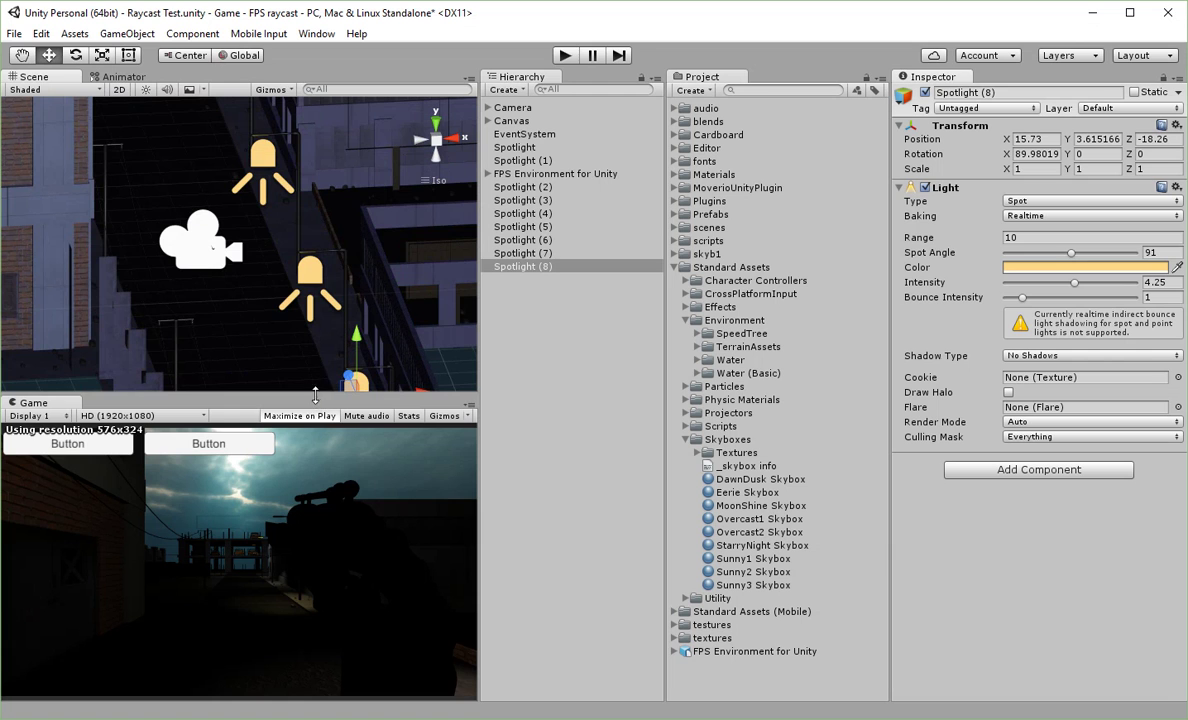
- Add a Directional Light under Spotlight (8) to brighten the street
{"action": "left_click", "coordinate": [533, 302]}
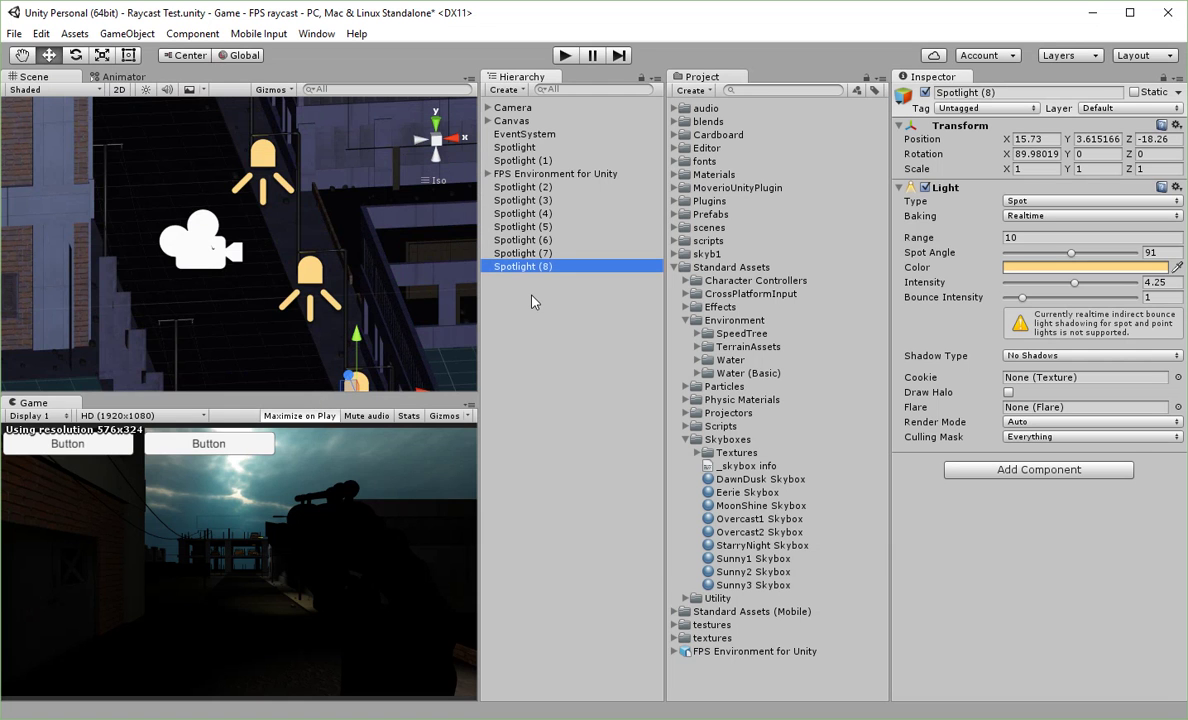
{"action": "right_click", "coordinate": [533, 302]}
{"action": "mouse_move", "coordinate": [607, 493]}
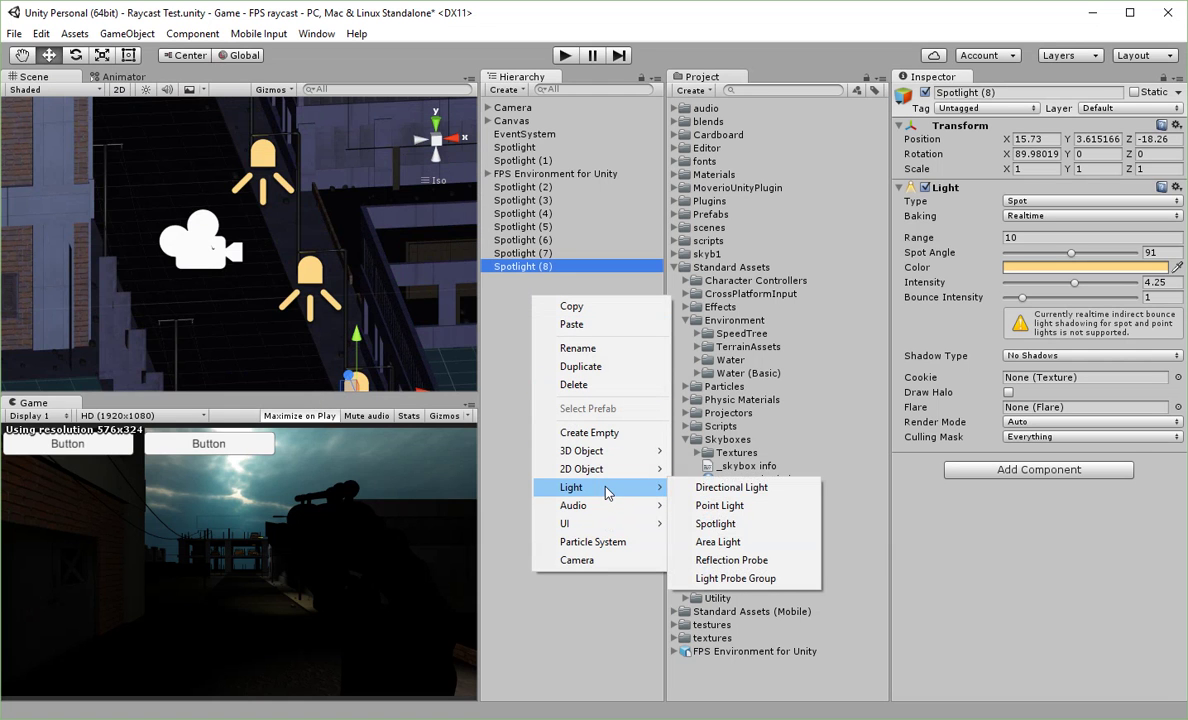
{"action": "left_click", "coordinate": [720, 488]}
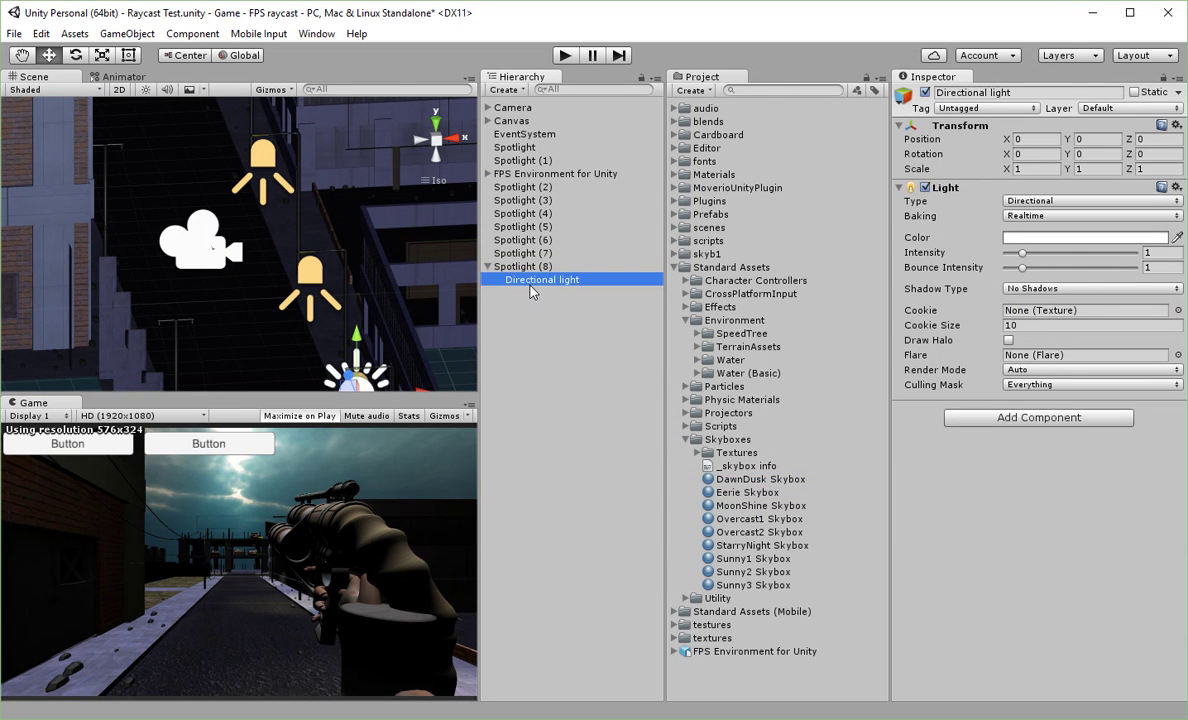
- Parent Spotlight through Spotlight (7) under Spotlight (8) in the Hierarchy
{"action": "left_click", "coordinate": [498, 187]}
{"action": "left_click", "coordinate": [528, 256], "text": "shift"}
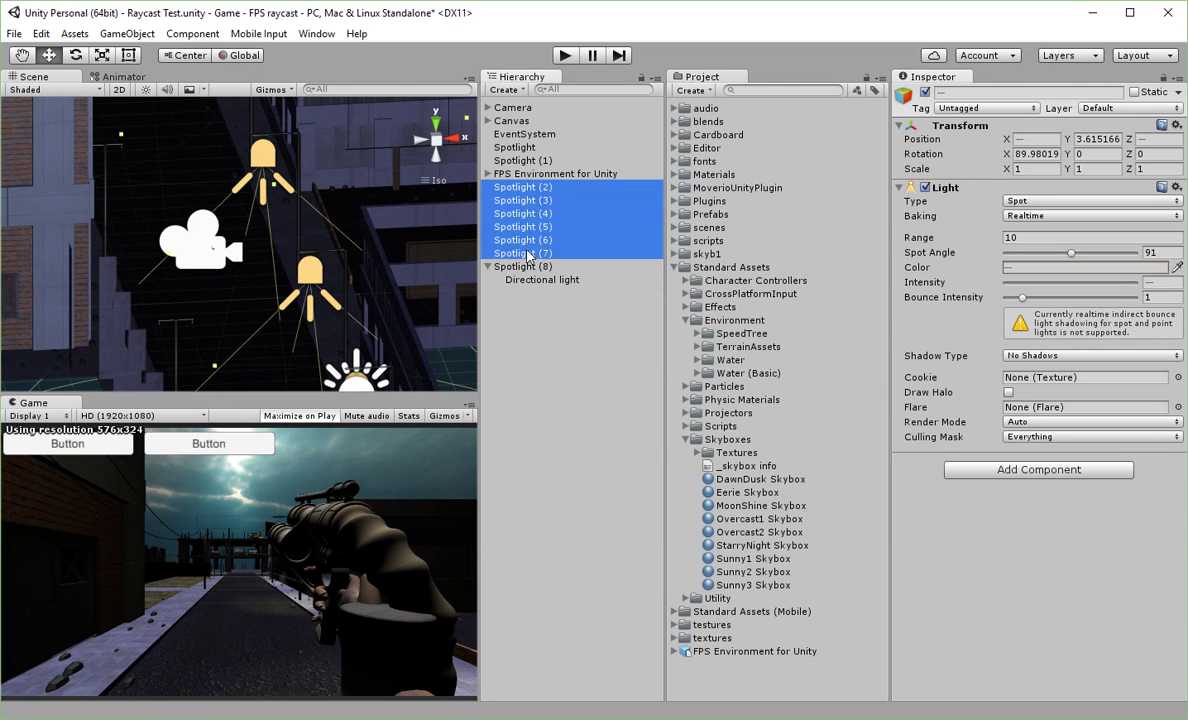
{"action": "left_click_drag", "start_coordinate": [518, 196], "coordinate": [510, 266]}
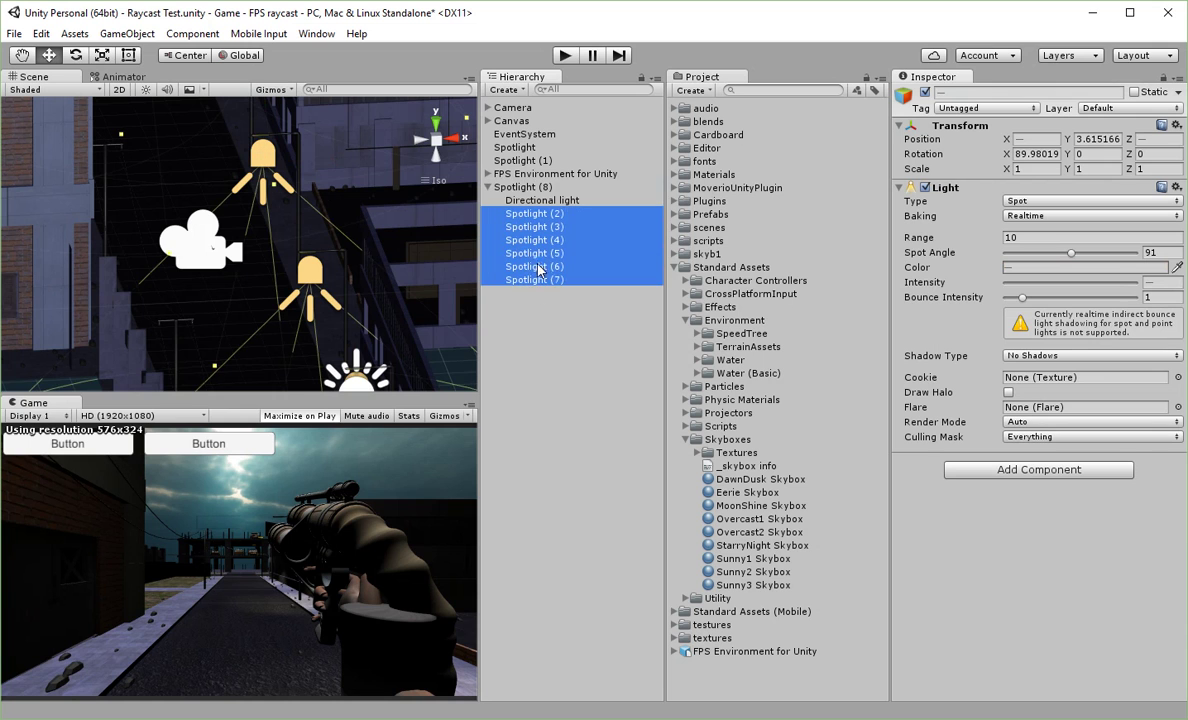
{"action": "left_click", "coordinate": [514, 147]}
{"action": "left_click", "coordinate": [522, 160], "text": "shift"}
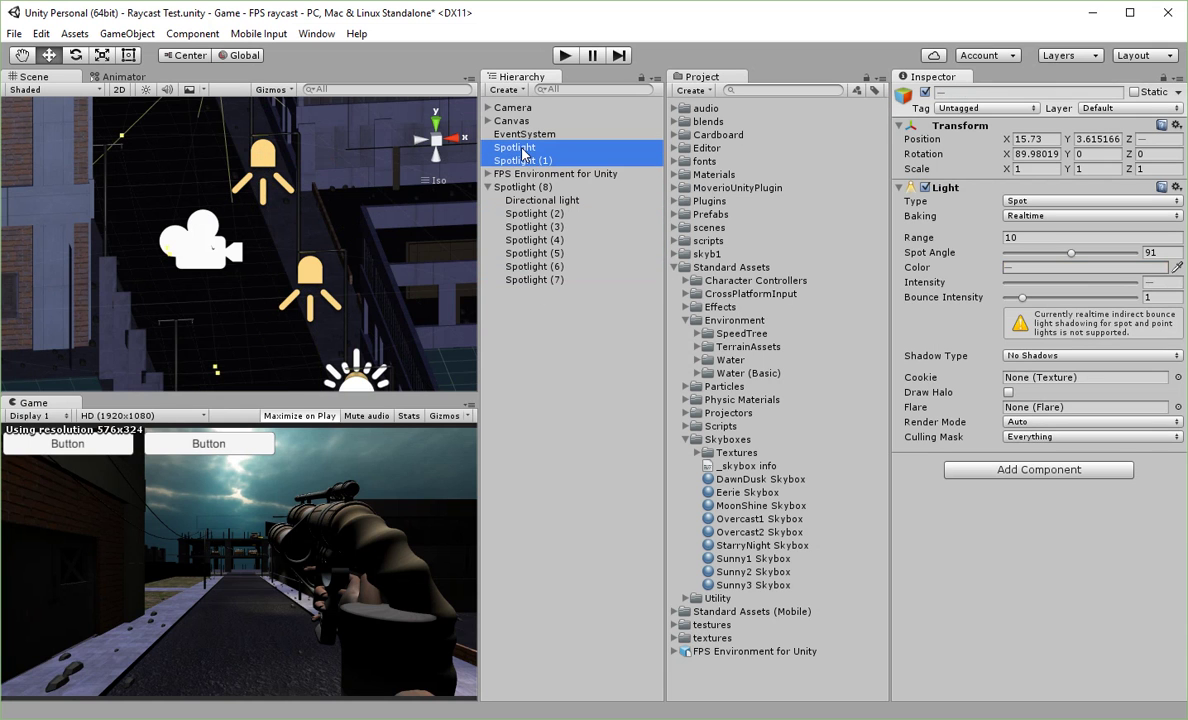
{"action": "left_click_drag", "start_coordinate": [520, 152], "coordinate": [542, 190]}
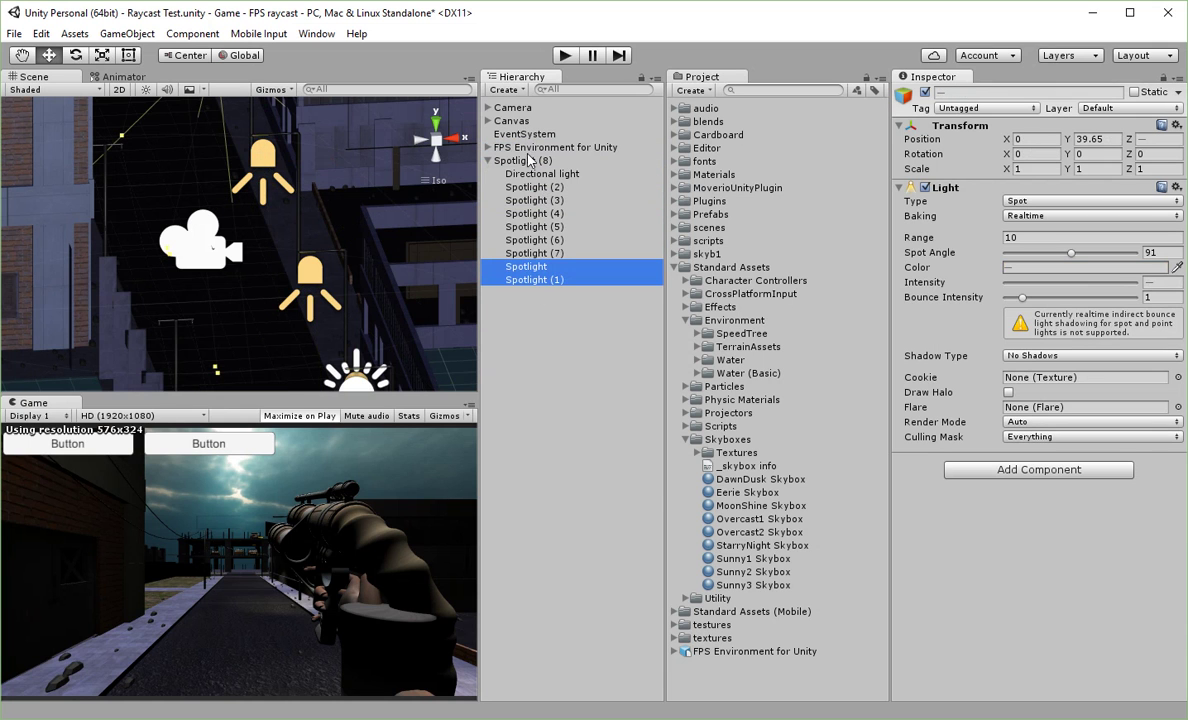
- Frame the Directional light and move it above the street to Y 9.61
{"action": "left_click", "coordinate": [522, 160]}
{"action": "left_click", "coordinate": [540, 173]}
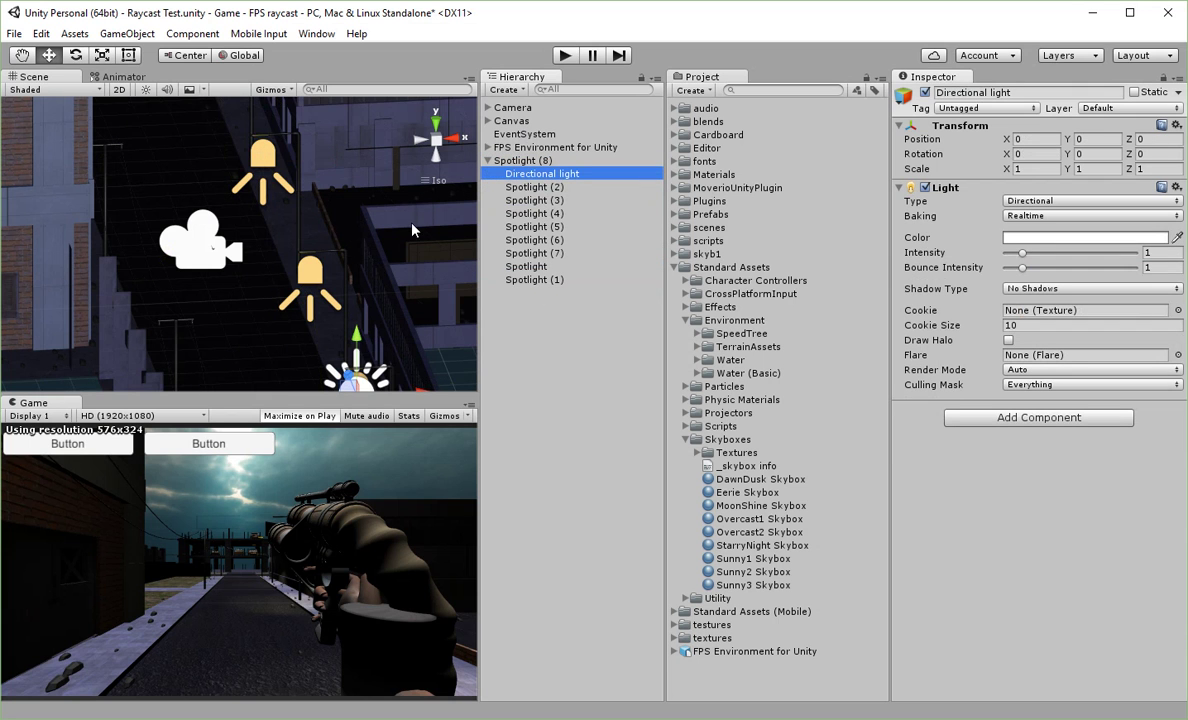
{"action": "key", "text": "f"}
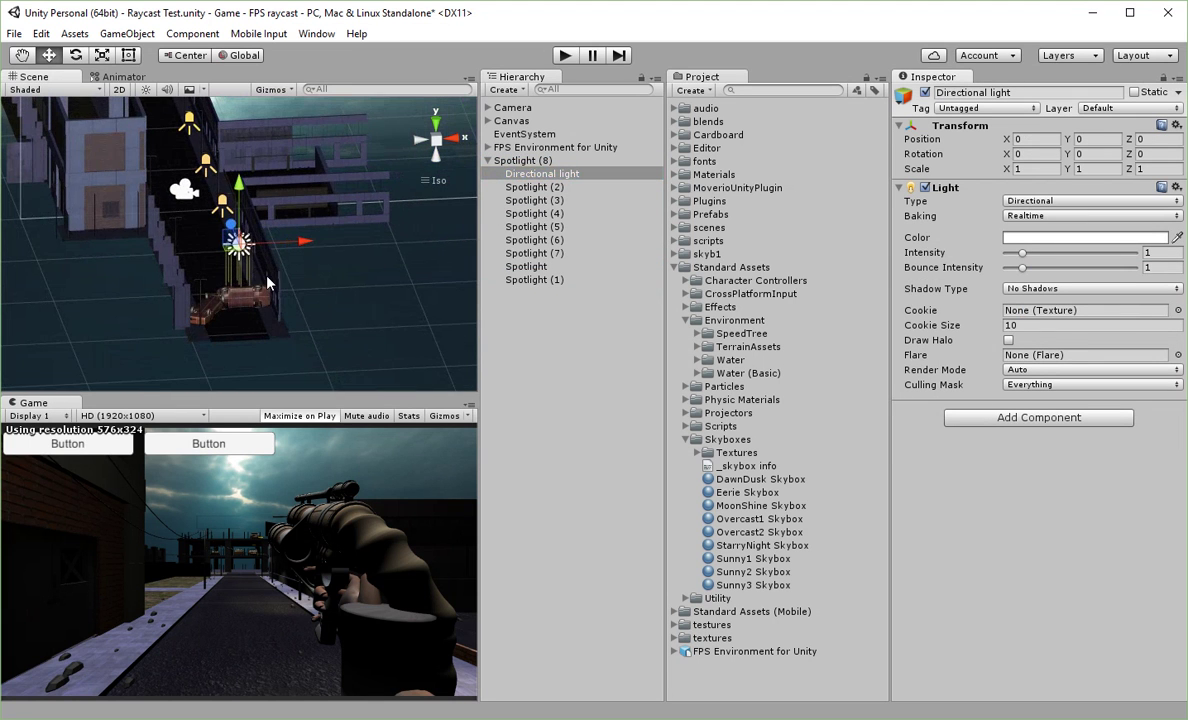
{"action": "left_click_drag", "start_coordinate": [238, 195], "coordinate": [244, 82]}
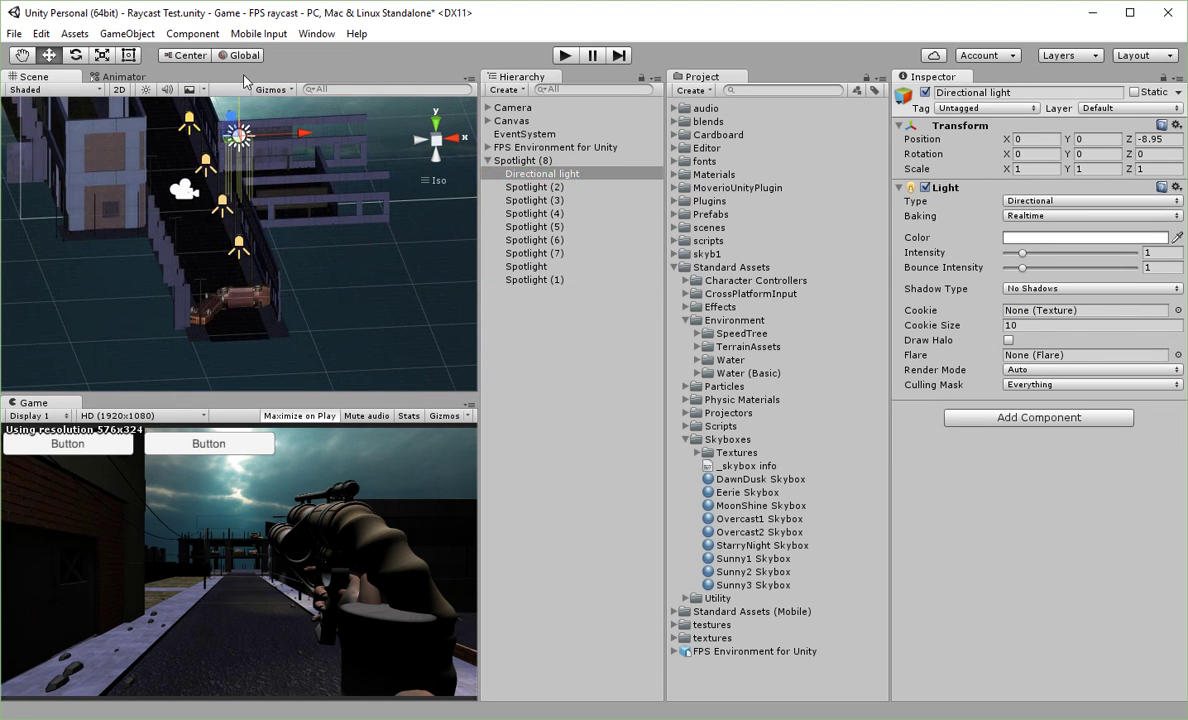
{"action": "left_click", "coordinate": [432, 160]}
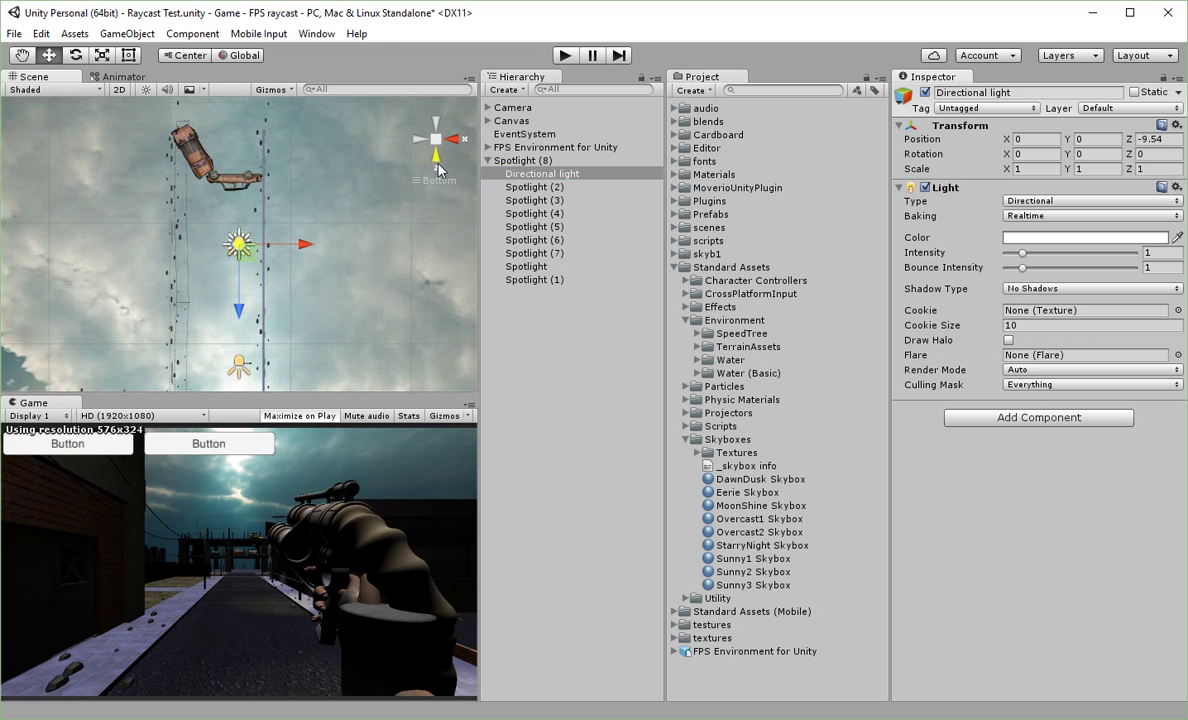
{"action": "left_click", "coordinate": [437, 166]}
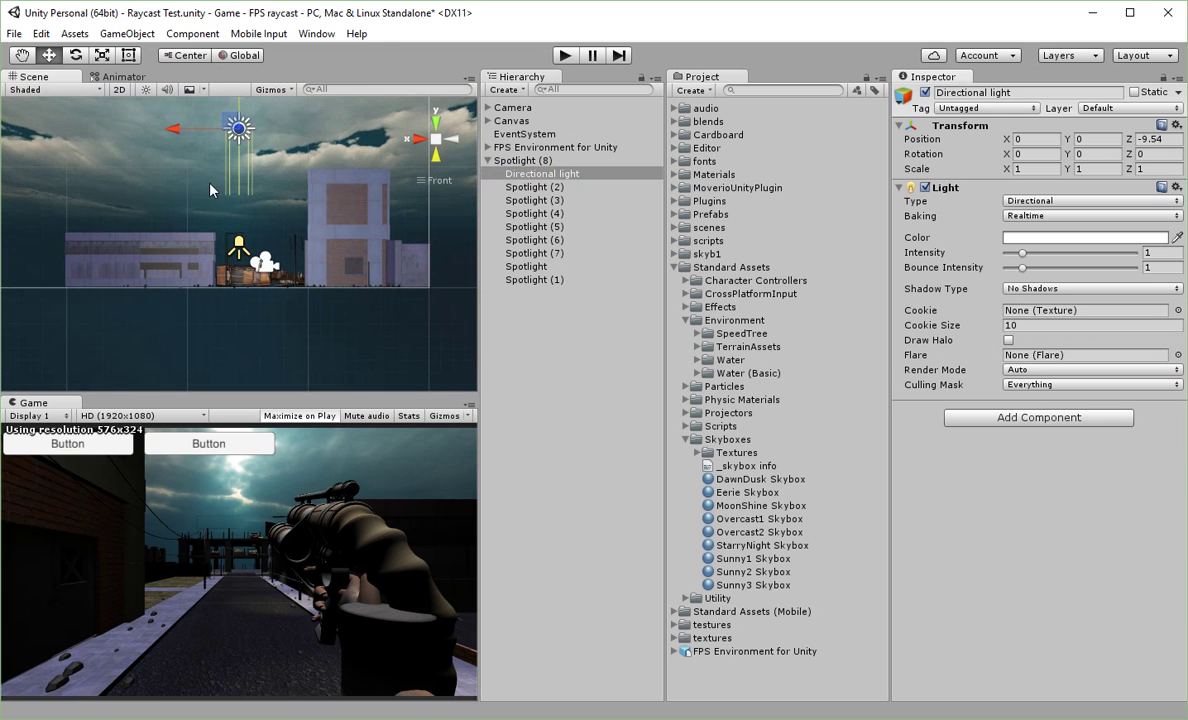
- Rotate the Directional light to about X 39.74, Y 40.30, Z 28.47
{"action": "left_click", "coordinate": [74, 56]}
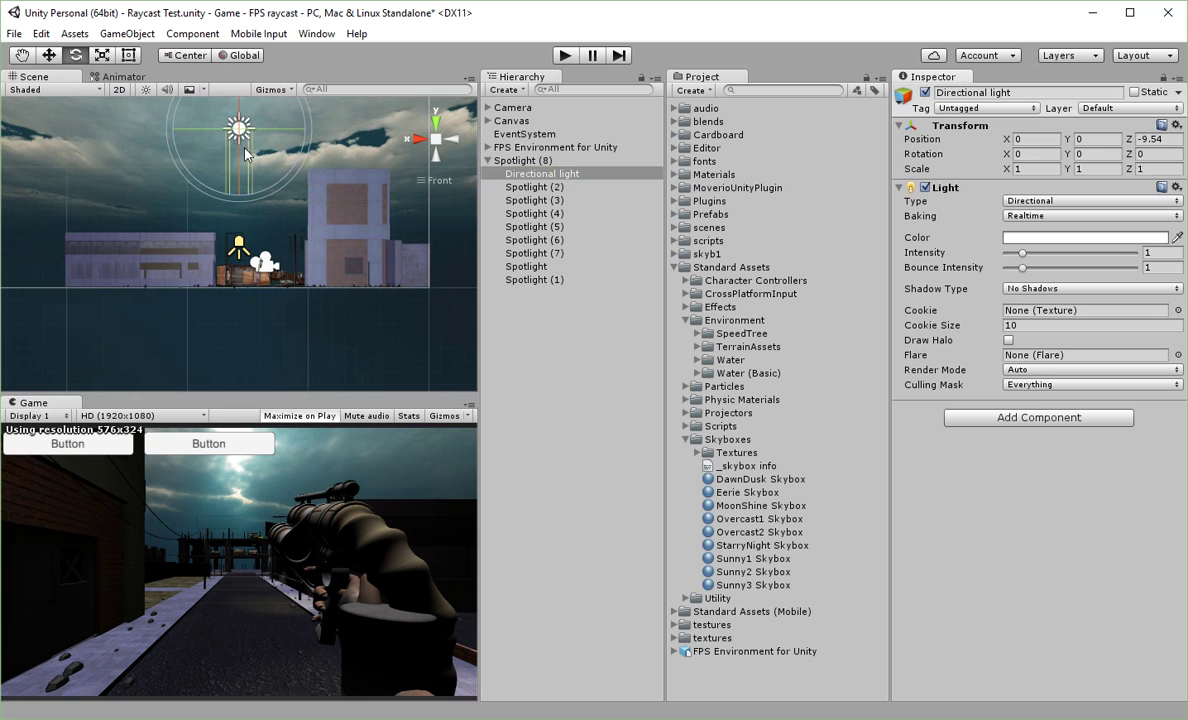
{"action": "mouse_move", "coordinate": [305, 148]}
{"action": "left_mouse_down"}
{"action": "mouse_move", "coordinate": [266, 200]}
{"action": "mouse_move", "coordinate": [214, 207]}
{"action": "left_mouse_up"}
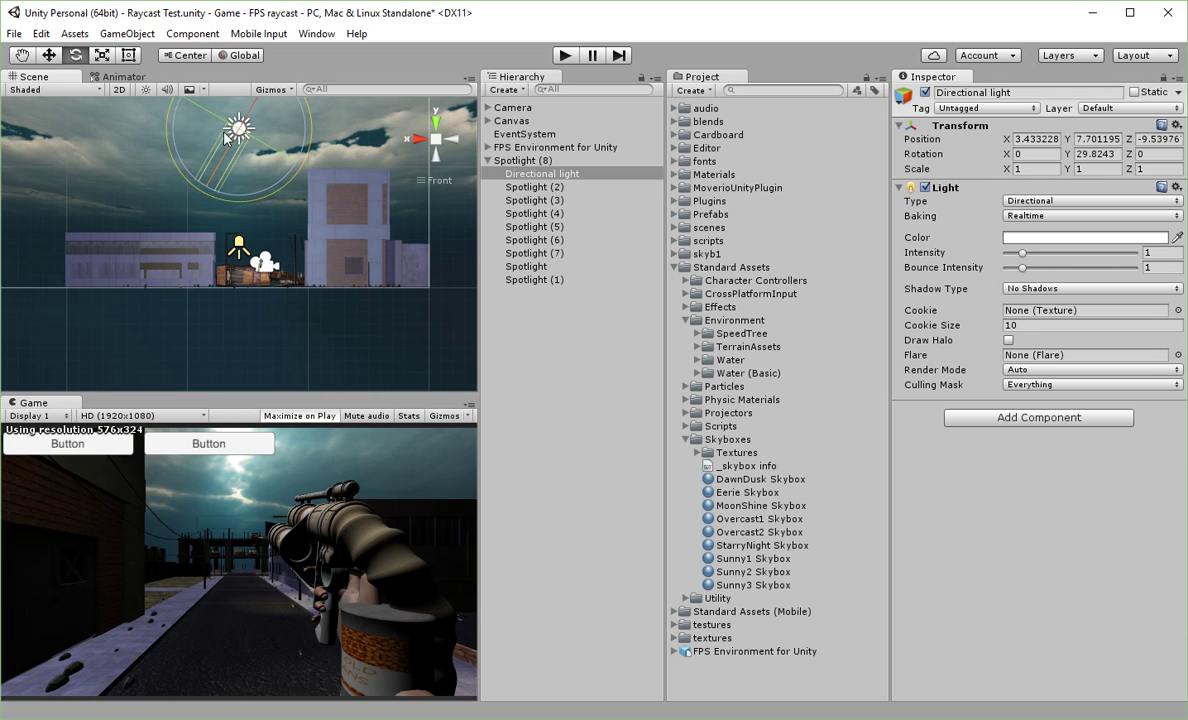
{"action": "left_click", "coordinate": [456, 141]}
{"action": "mouse_move", "coordinate": [293, 184]}
{"action": "left_mouse_down"}
{"action": "mouse_move", "coordinate": [373, 111]}
{"action": "mouse_move", "coordinate": [304, 179]}
{"action": "left_mouse_up"}
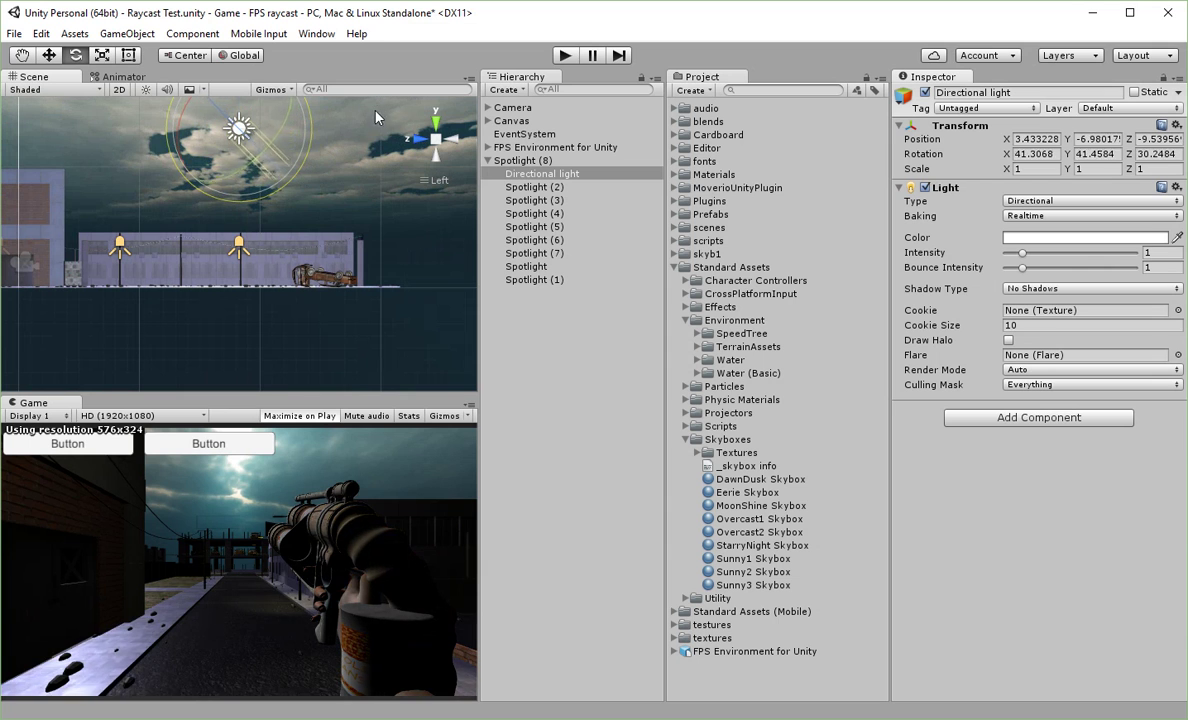
{"action": "left_click", "coordinate": [440, 141]}
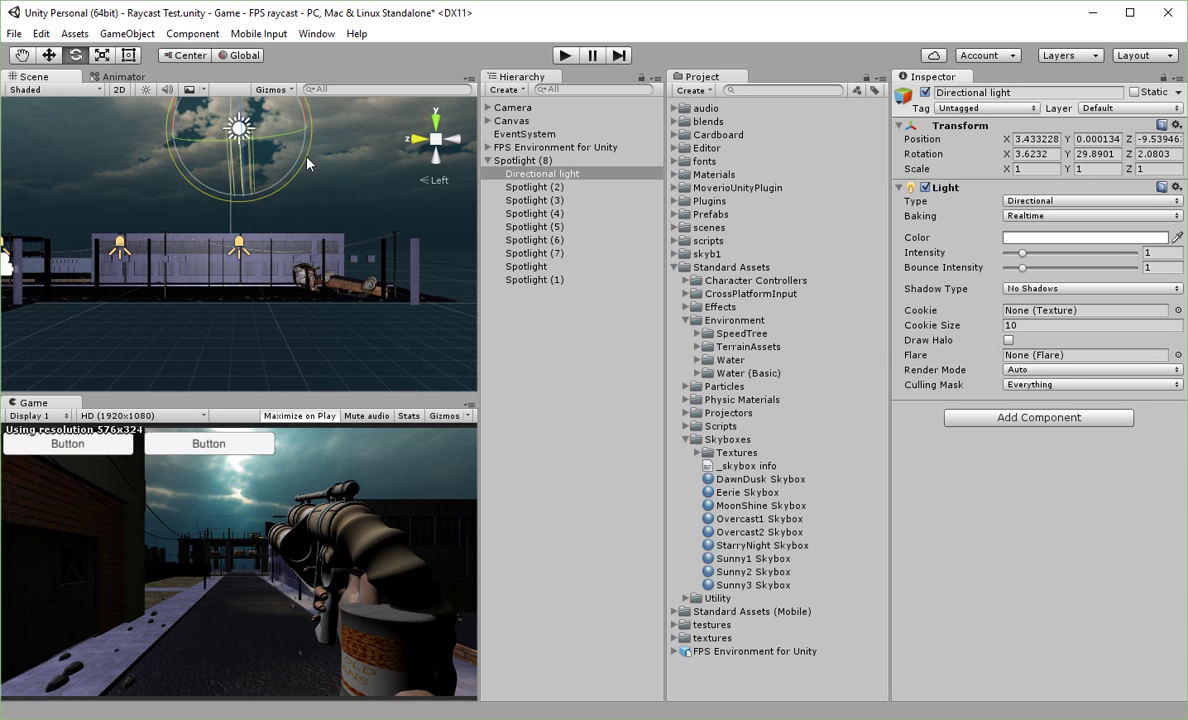
{"action": "mouse_move", "coordinate": [187, 184]}
{"action": "left_mouse_down"}
{"action": "mouse_move", "coordinate": [371, 169]}
{"action": "mouse_move", "coordinate": [358, 170]}
{"action": "left_mouse_up"}
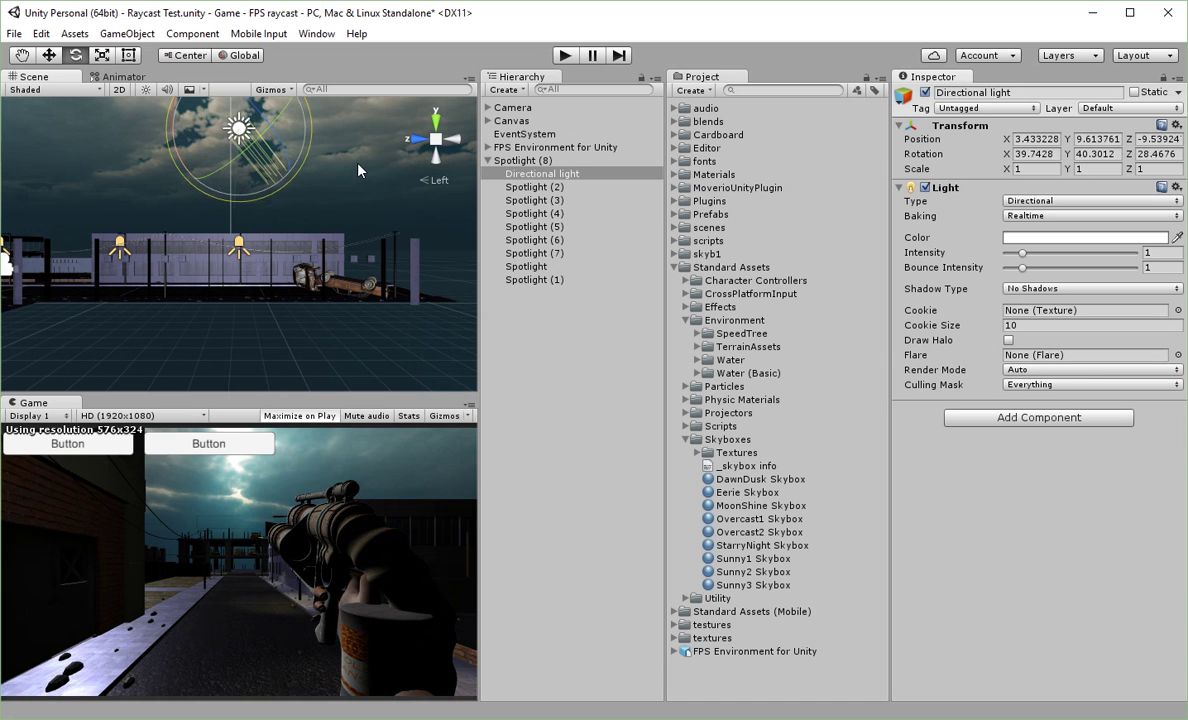
{"action": "left_click", "coordinate": [1027, 240]}
- Tint the Directional light pale blue (A9CAF0) and lower its intensity to 0.44
{"action": "left_click", "coordinate": [1020, 389]}
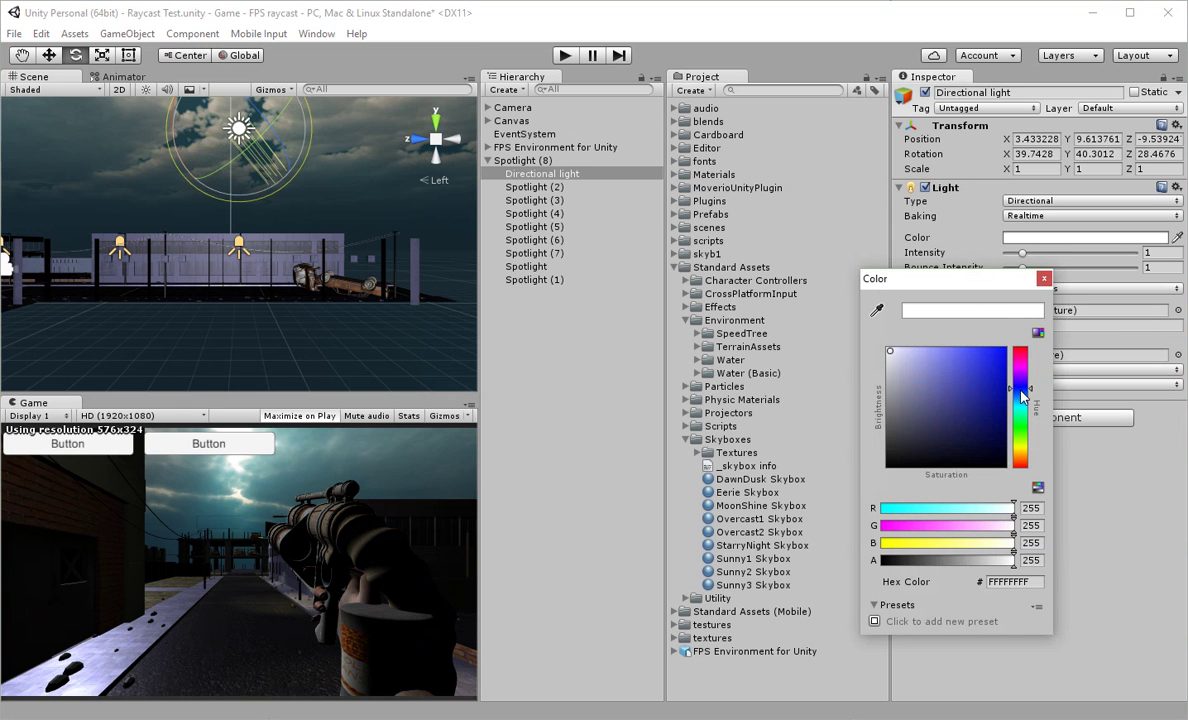
{"action": "left_click_drag", "start_coordinate": [930, 355], "coordinate": [906, 351]}
{"action": "left_click", "coordinate": [1019, 397]}
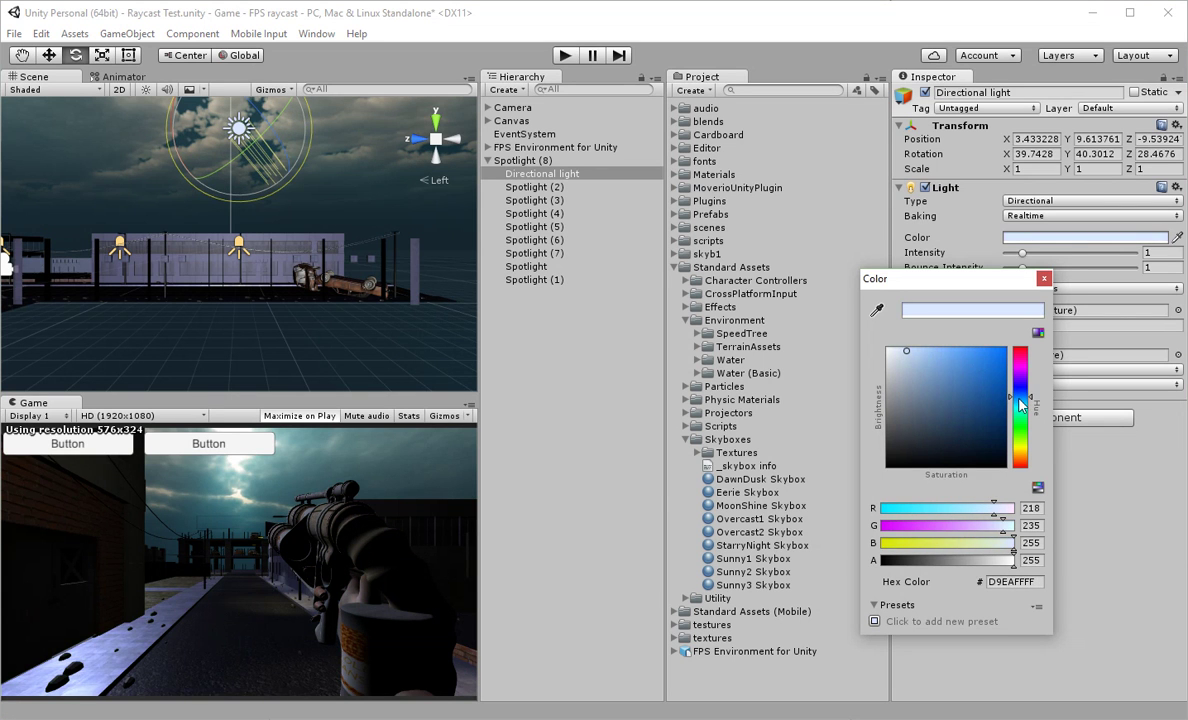
{"action": "left_click_drag", "start_coordinate": [910, 354], "coordinate": [922, 358]}
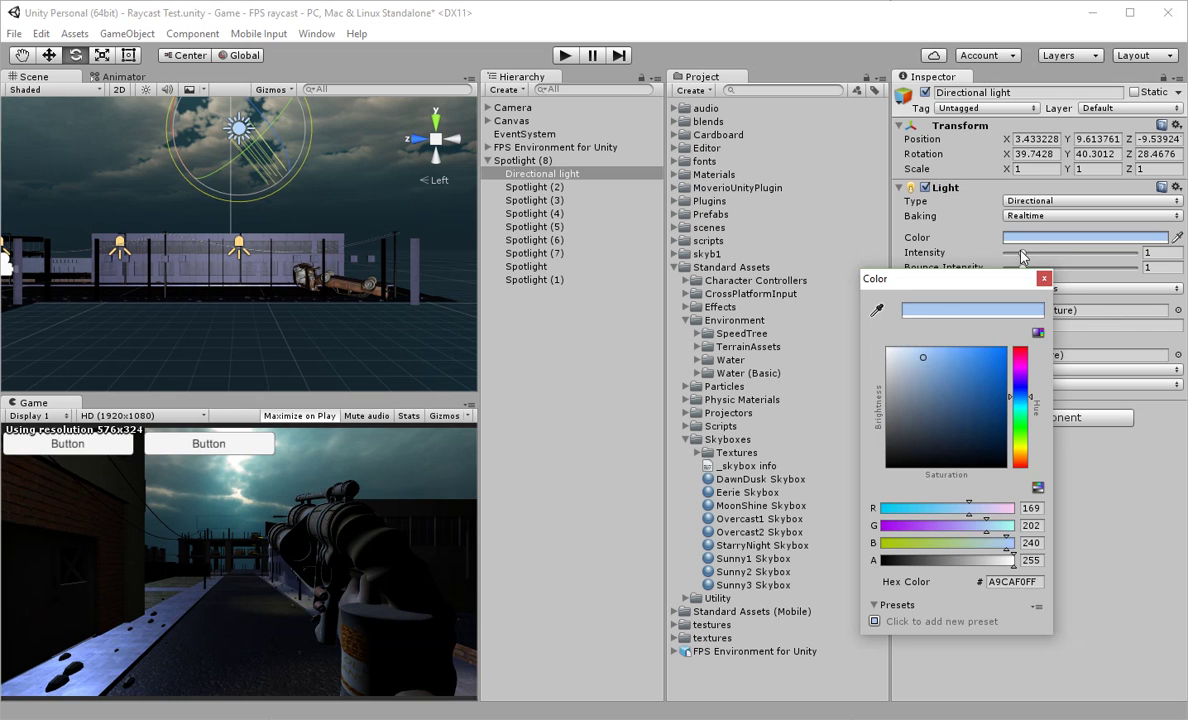
{"action": "mouse_move", "coordinate": [1022, 253]}
{"action": "left_mouse_down"}
{"action": "mouse_move", "coordinate": [1058, 255]}
{"action": "mouse_move", "coordinate": [1004, 257]}
{"action": "left_mouse_up"}
{"action": "left_click", "coordinate": [562, 57]}
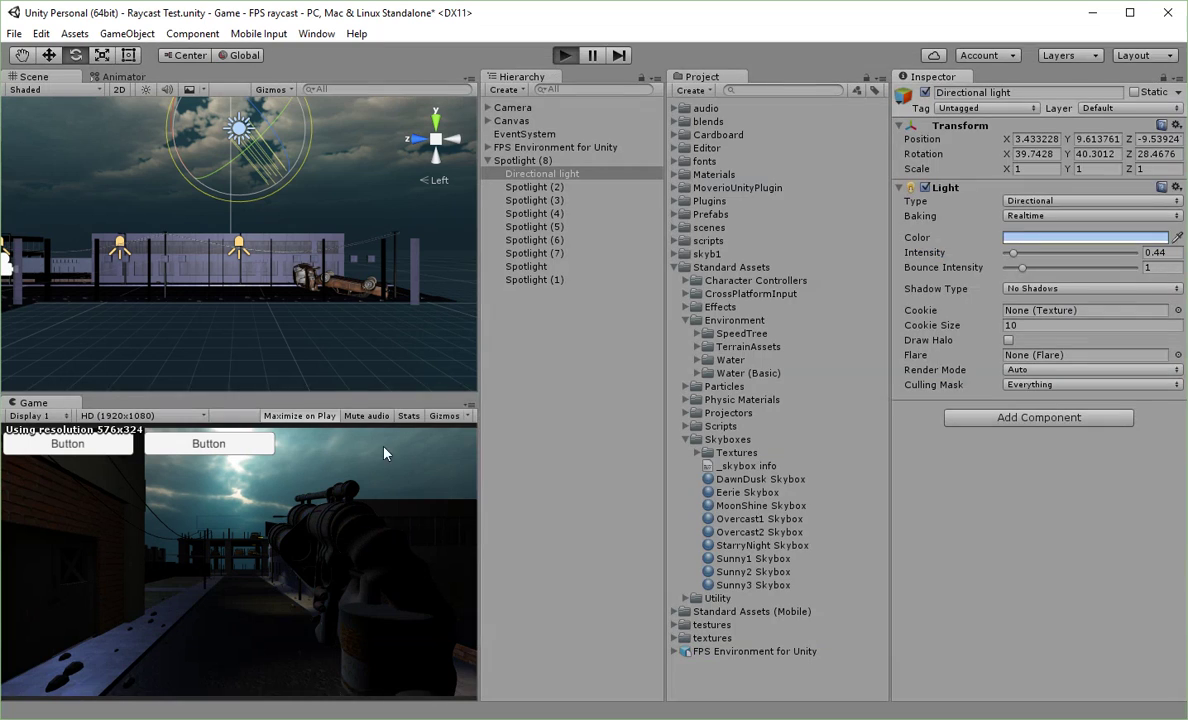
{"action": "key", "text": "ctrl+p"}
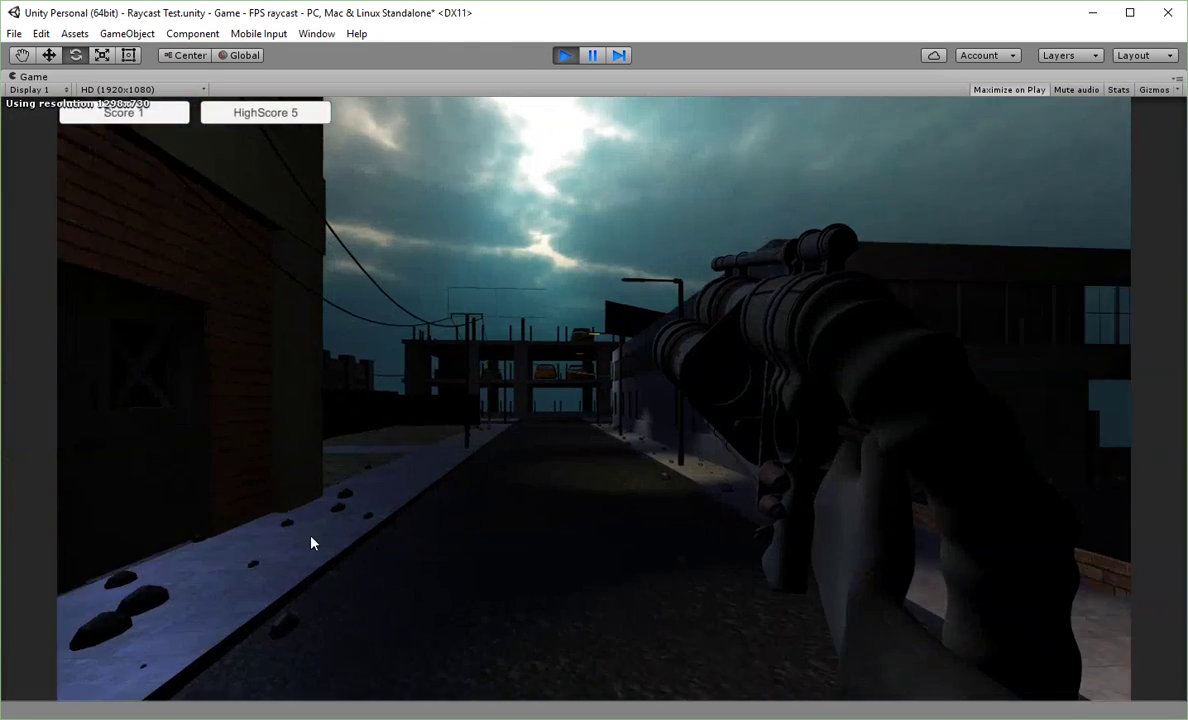
{"action": "key", "text": "d"}
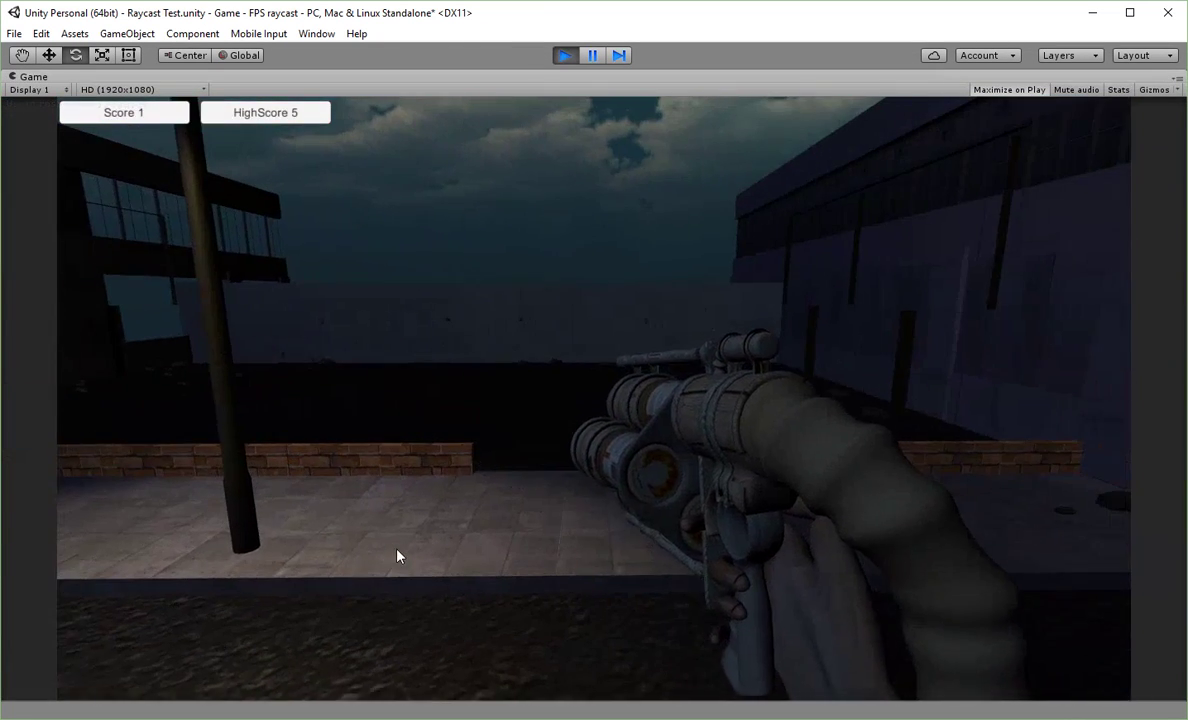
{"action": "key", "text": "a"}
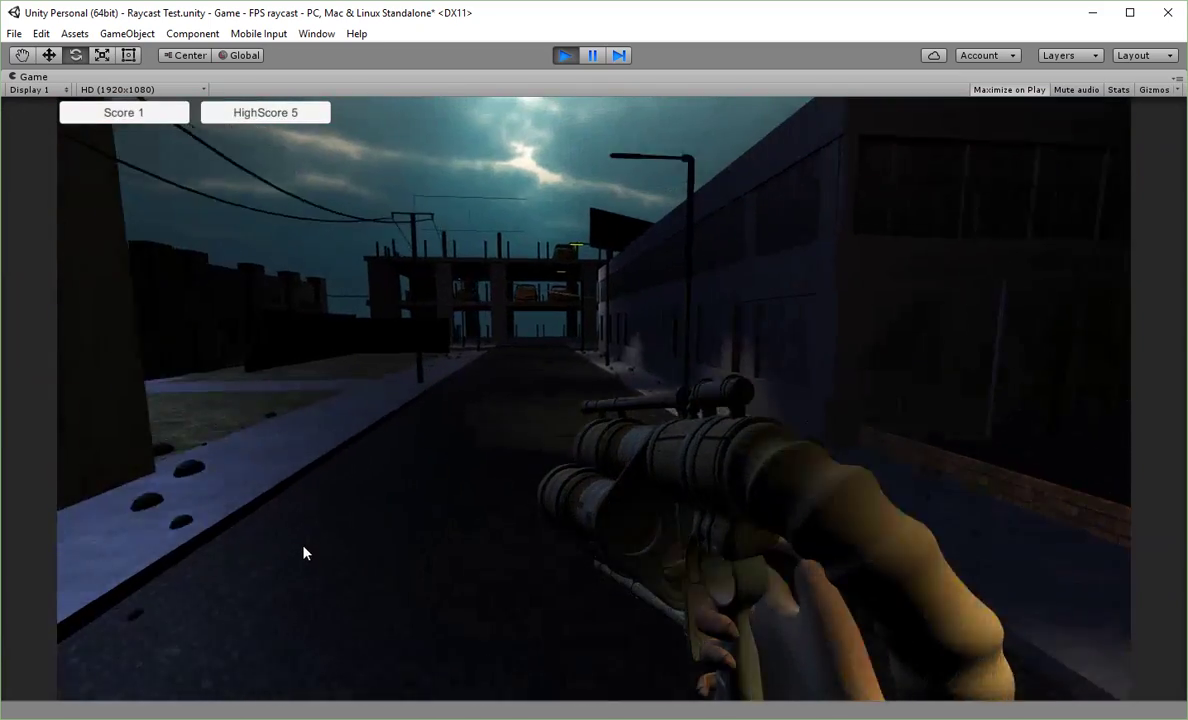
{"action": "key", "text": "w"}
{"action": "key", "text": "a"}
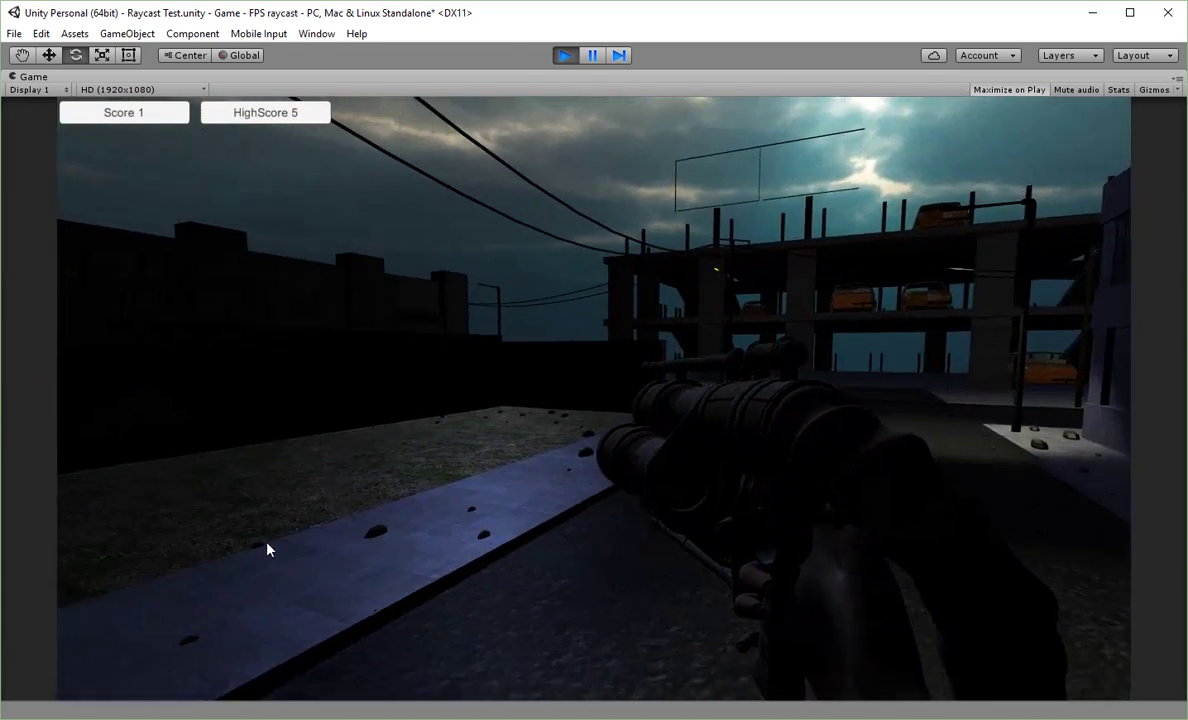
{"action": "key", "text": "d"}
{"action": "key", "text": "a"}
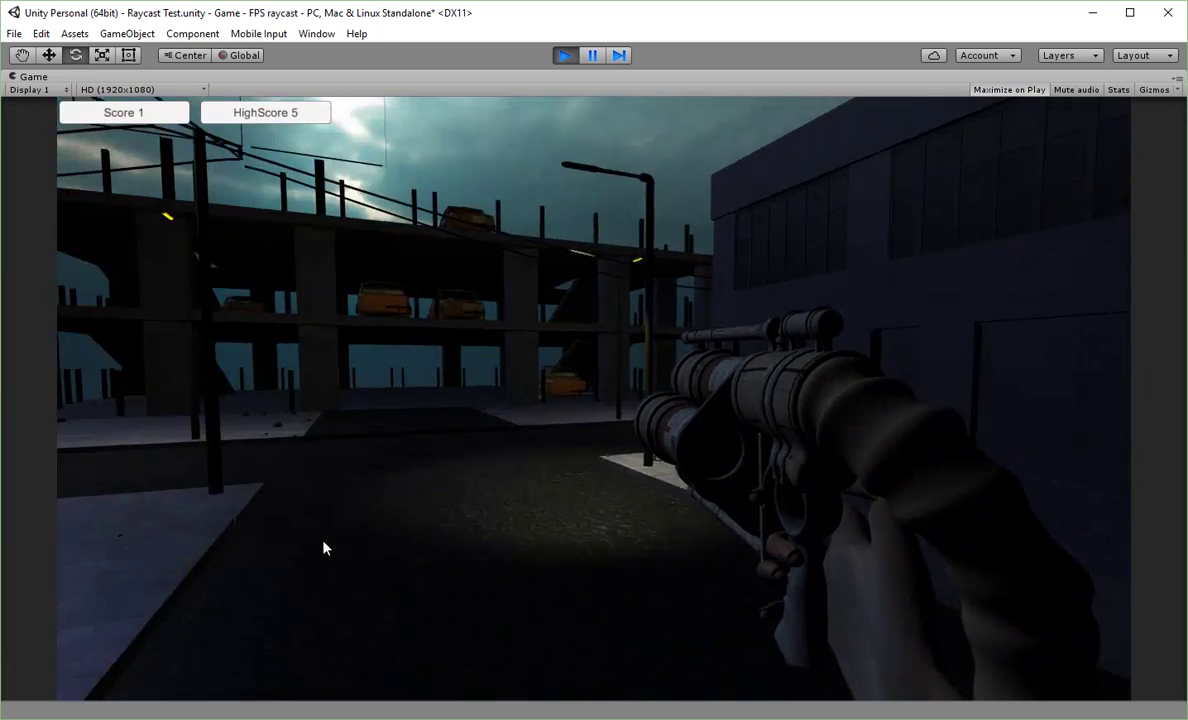
{"action": "key", "text": "w"}
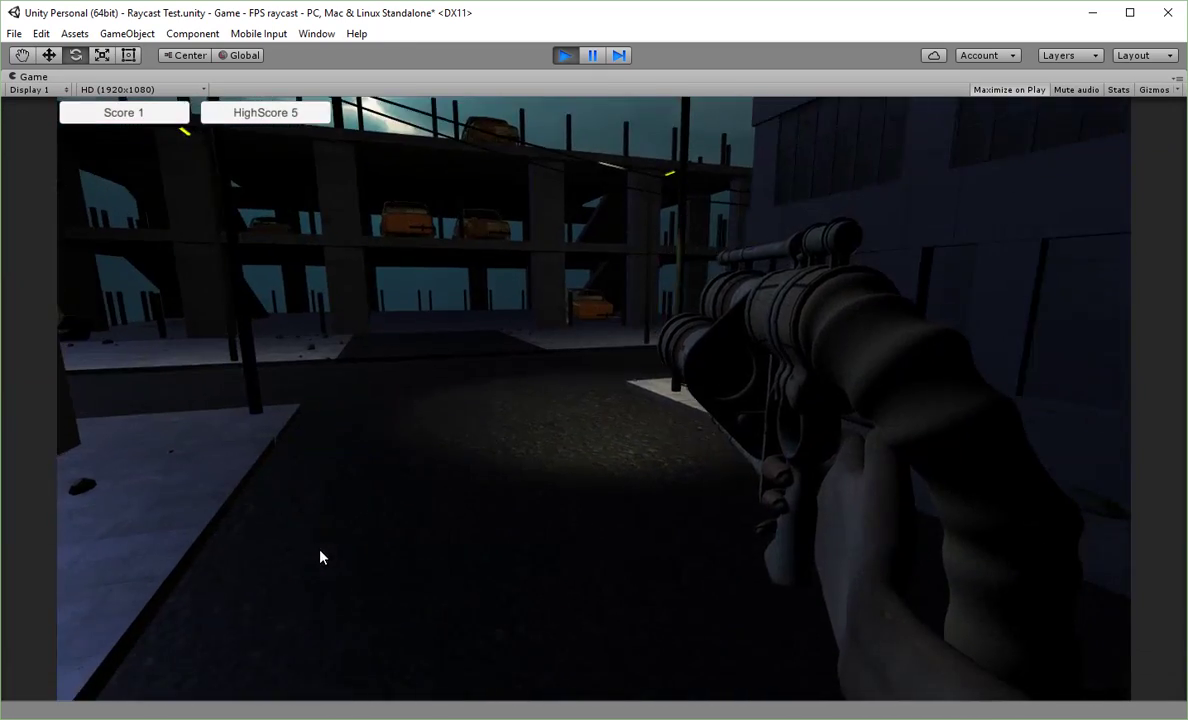
{"action": "key", "text": "2"}
{"action": "key", "text": "d"}
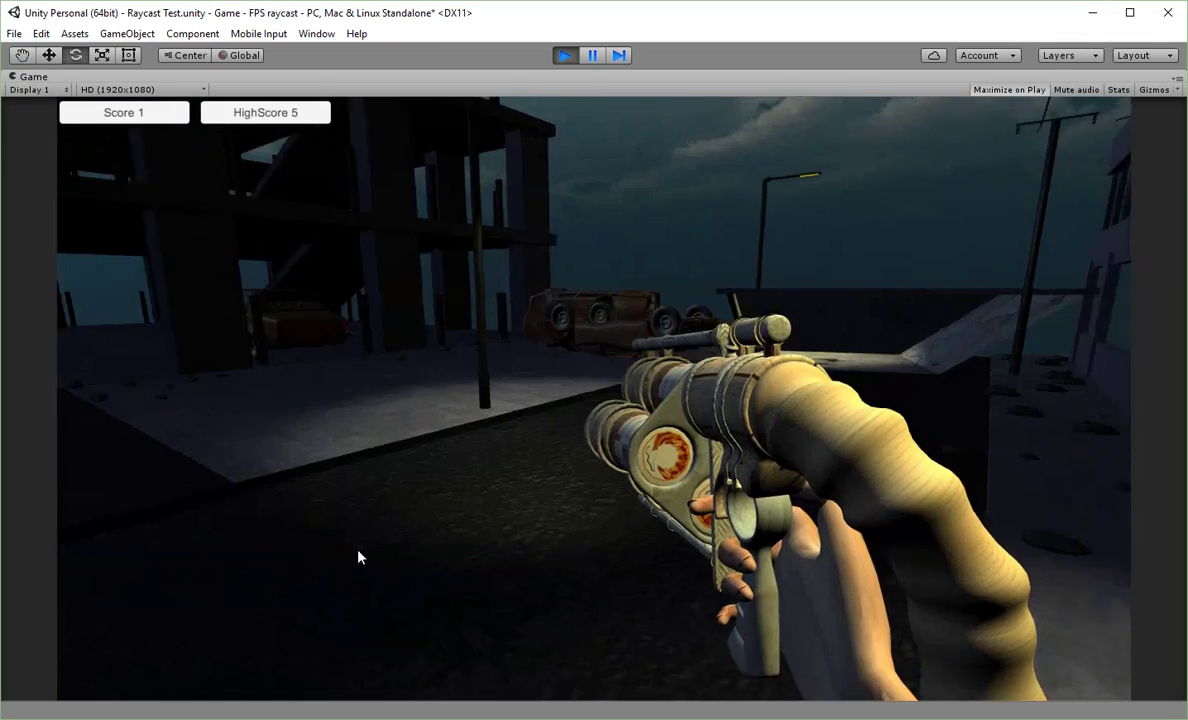
{"action": "key", "text": "a"}
{"action": "key", "text": "3"}
{"action": "key", "text": "2"}
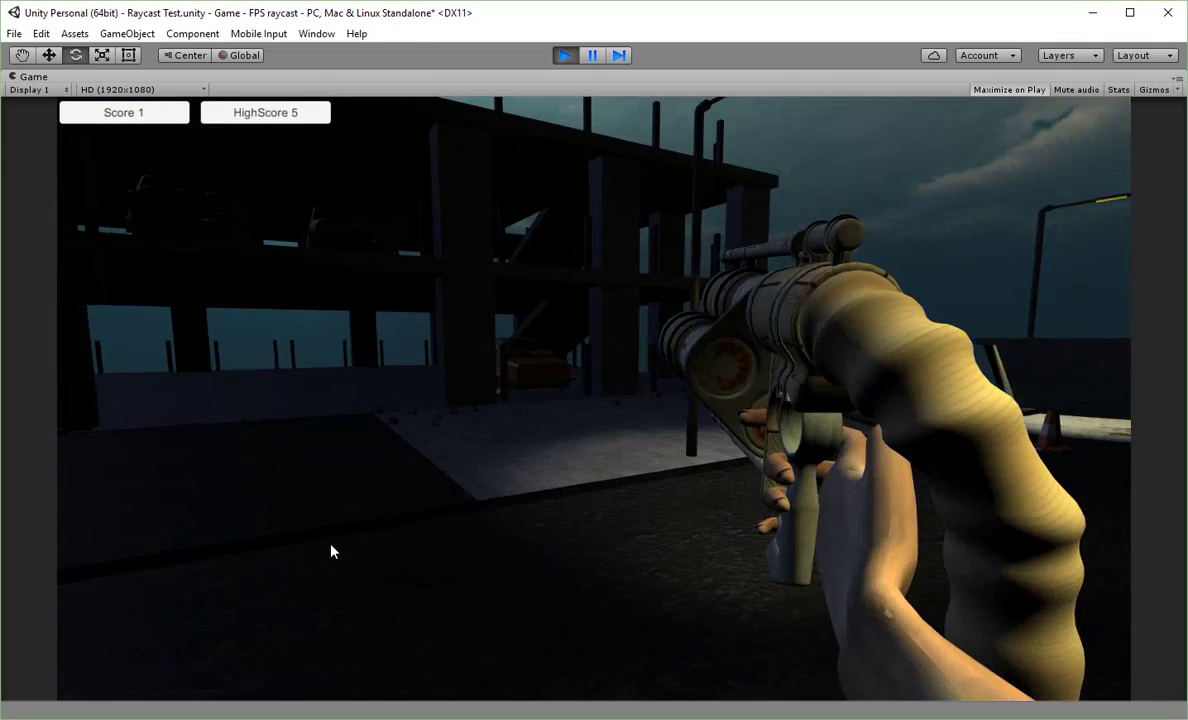
{"action": "key", "text": "d"}
{"action": "key", "text": "3"}
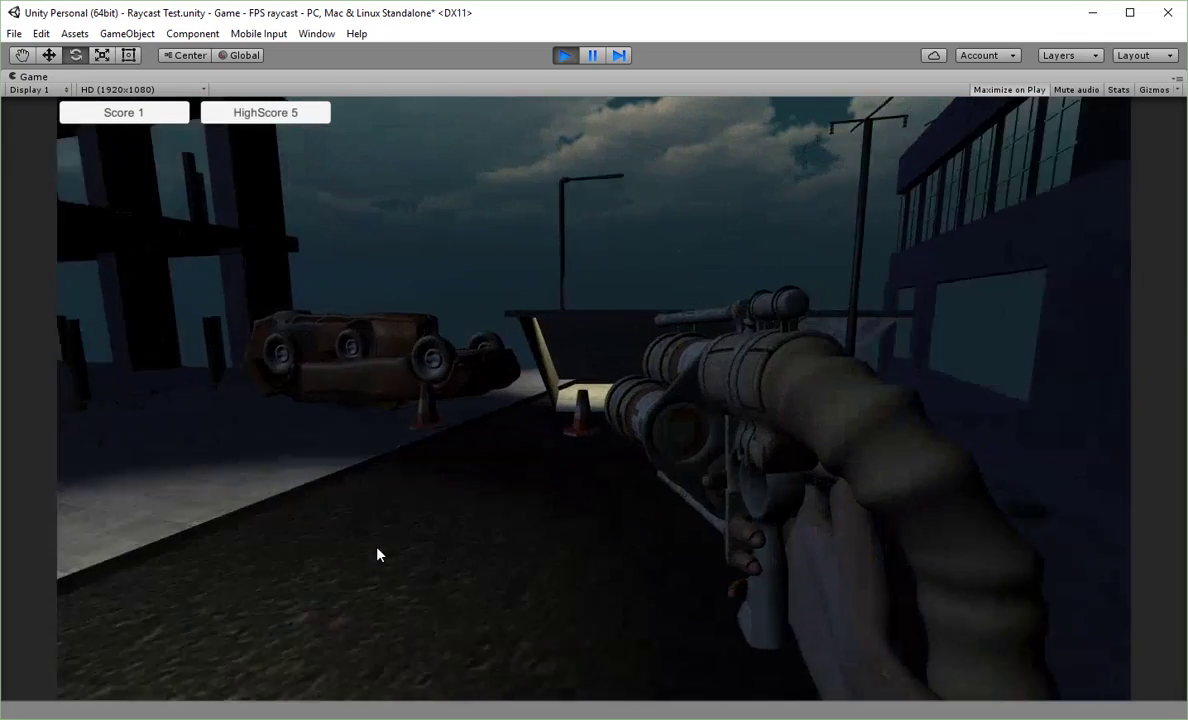
{"action": "key", "text": "d"}
{"action": "key", "text": "a"}
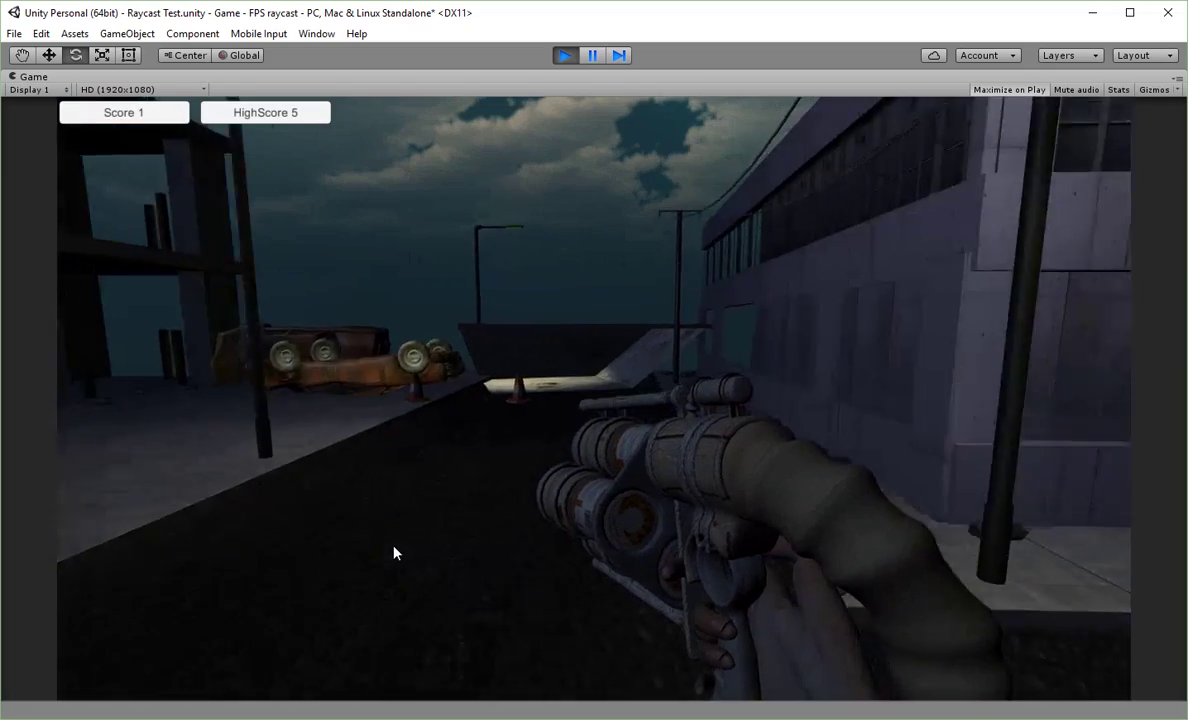
{"action": "key", "text": "w"}
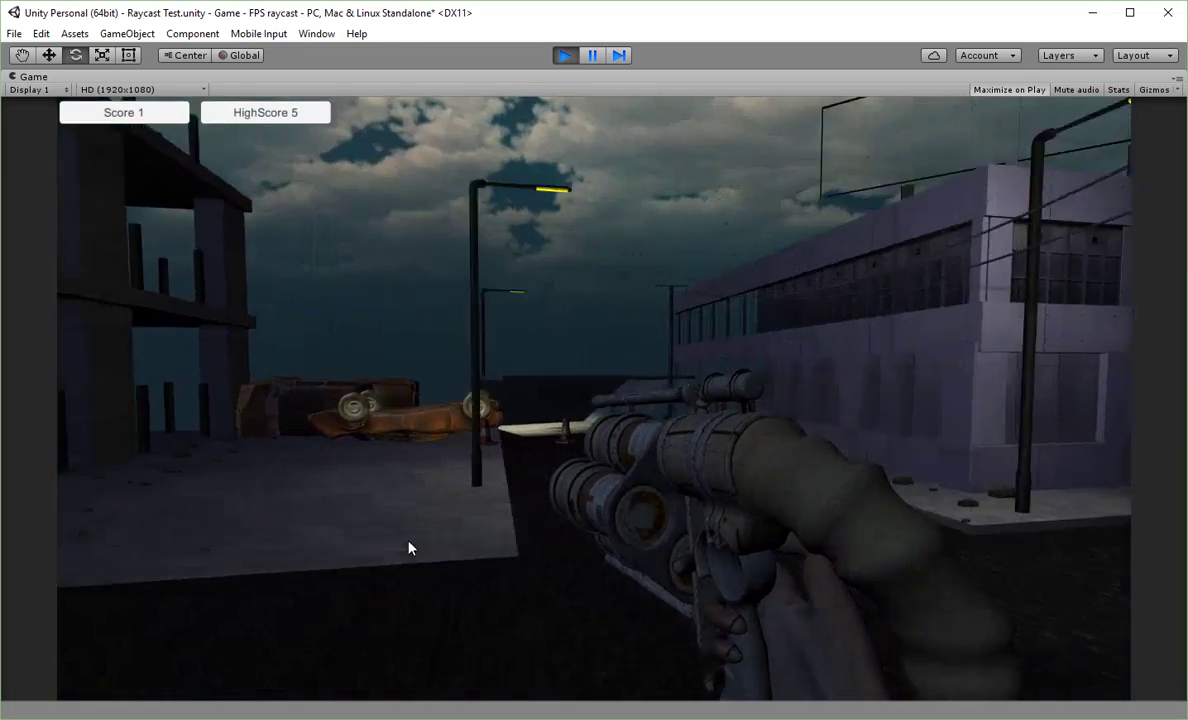
{"action": "key", "text": "w"}
{"action": "key", "text": "d"}
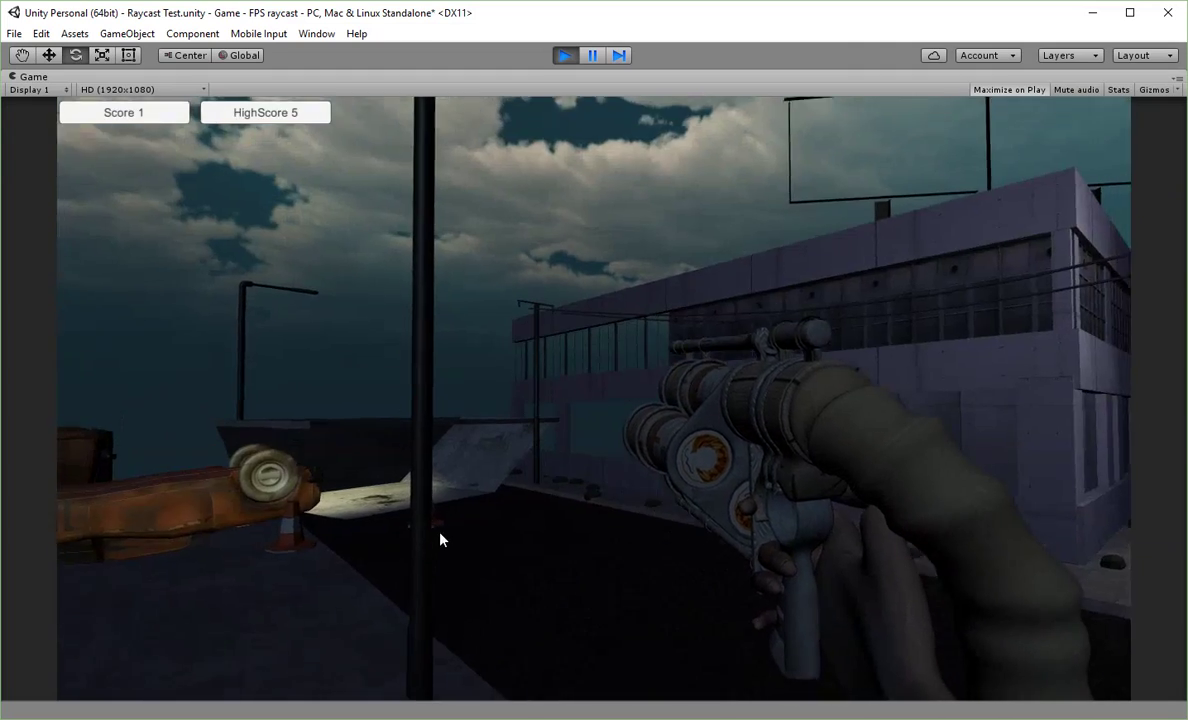
{"action": "key", "text": "a"}
{"action": "key", "text": "w"}
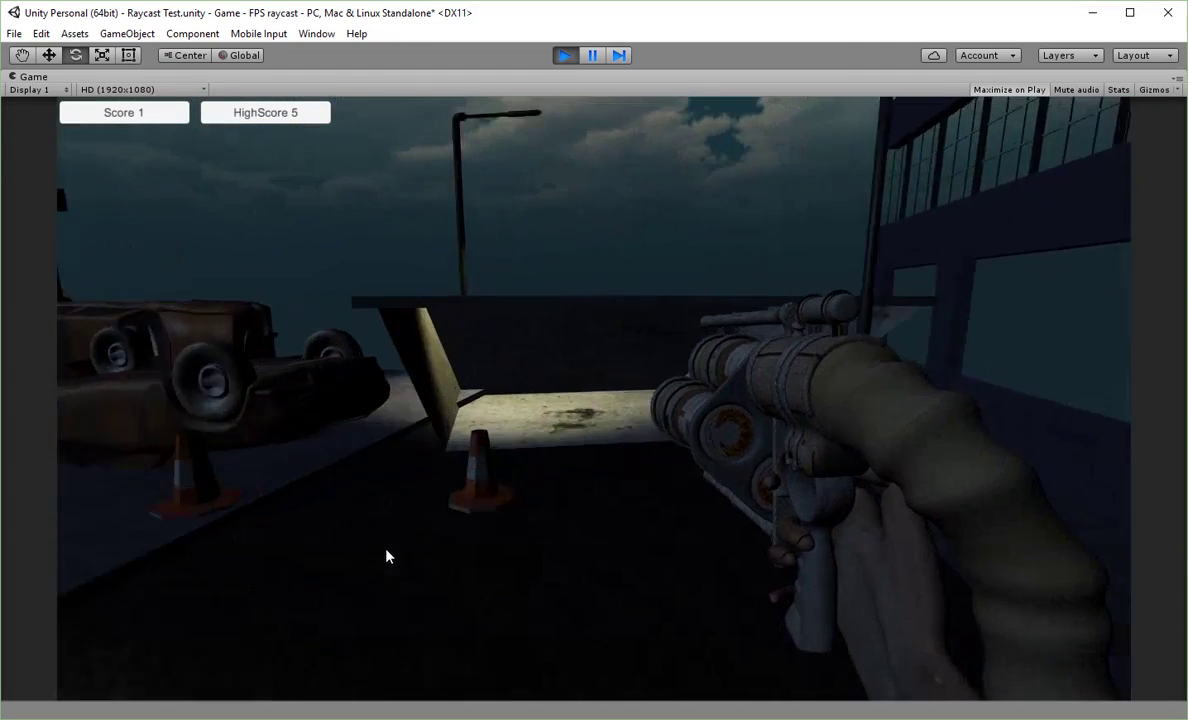
{"action": "key", "text": "a"}
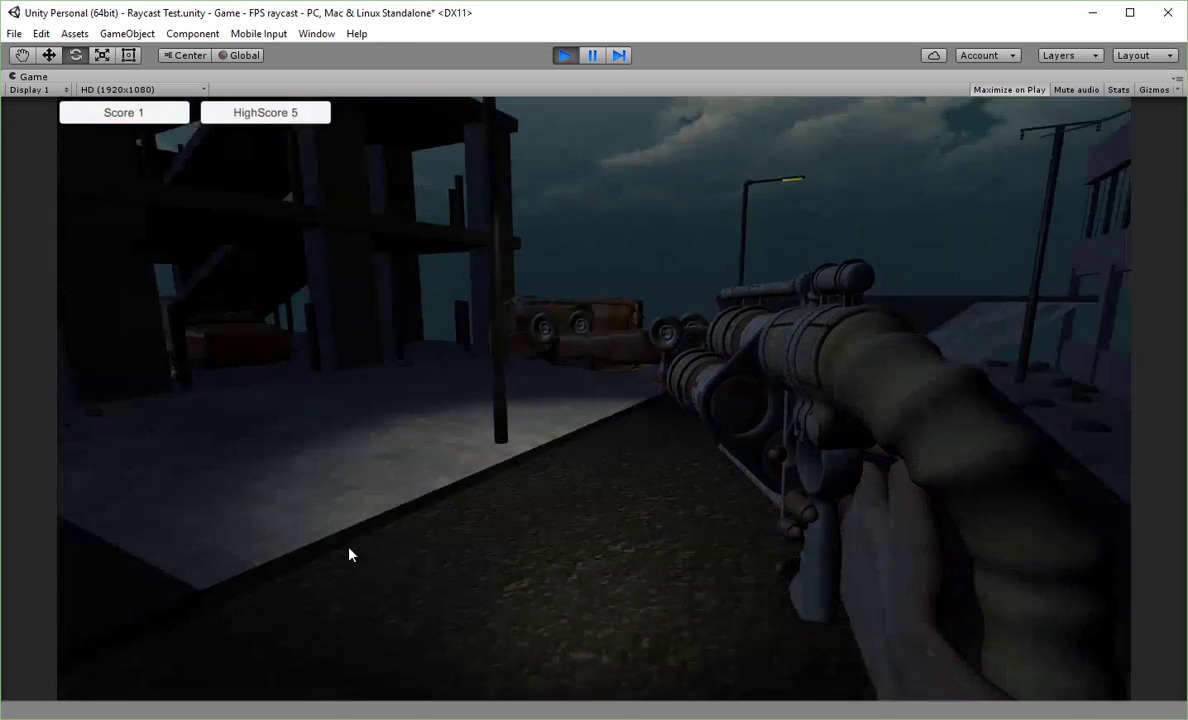
{"action": "mouse_move", "coordinate": [262, 546]}
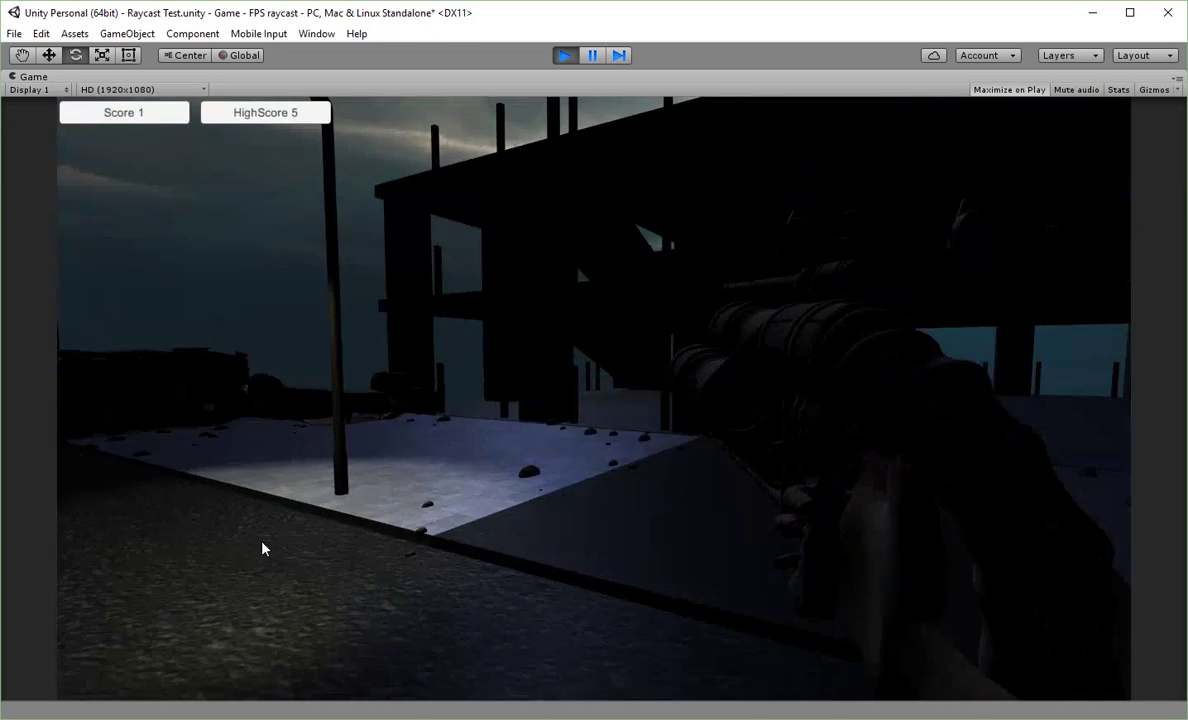
{"action": "mouse_move", "coordinate": [167, 557]}
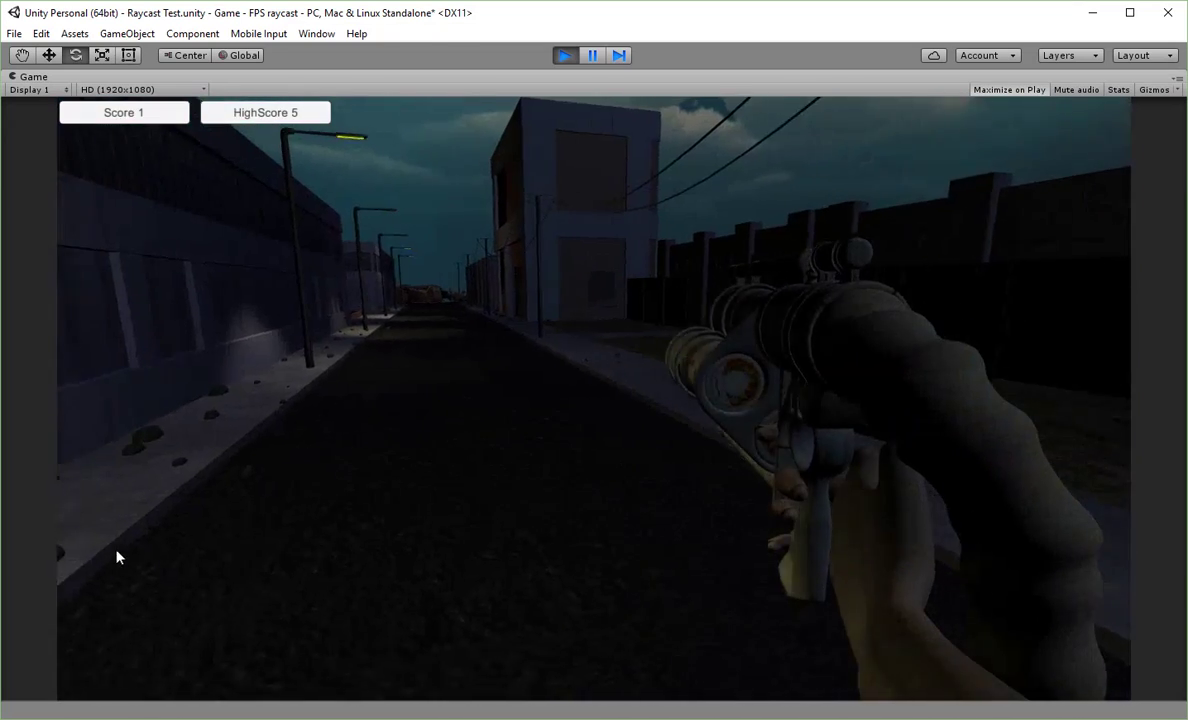
{"action": "mouse_move", "coordinate": [111, 553]}
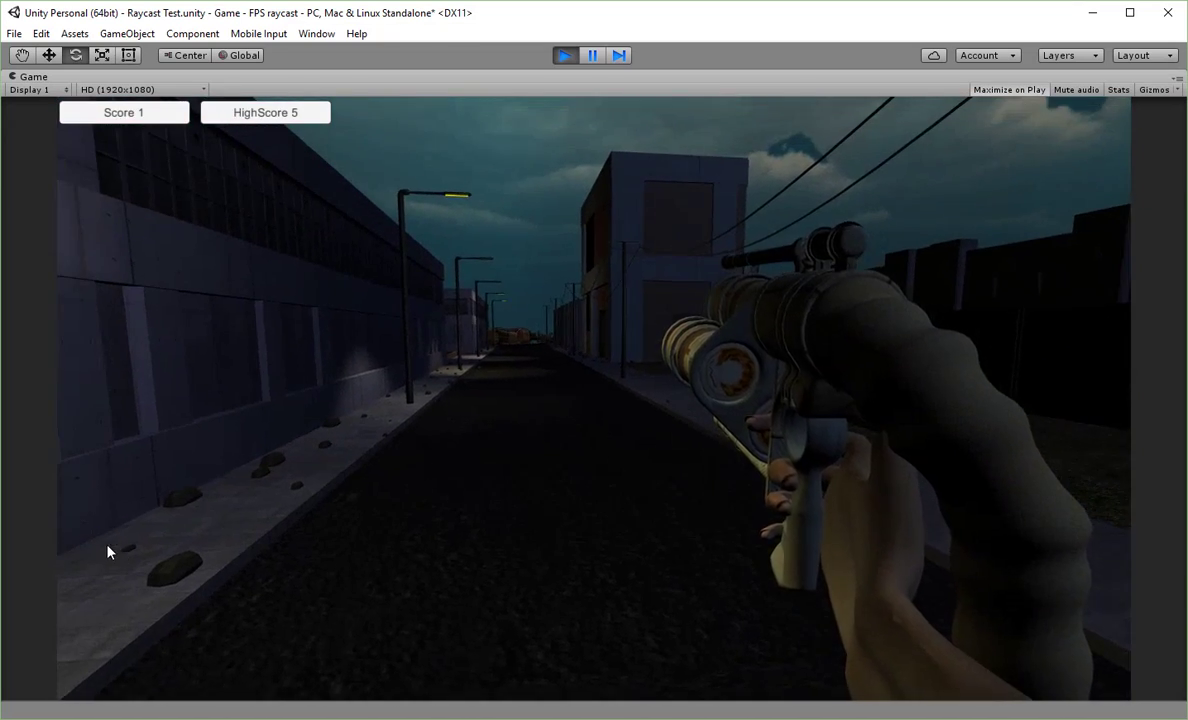
{"action": "key", "text": "w"}
{"action": "key", "text": "w"}
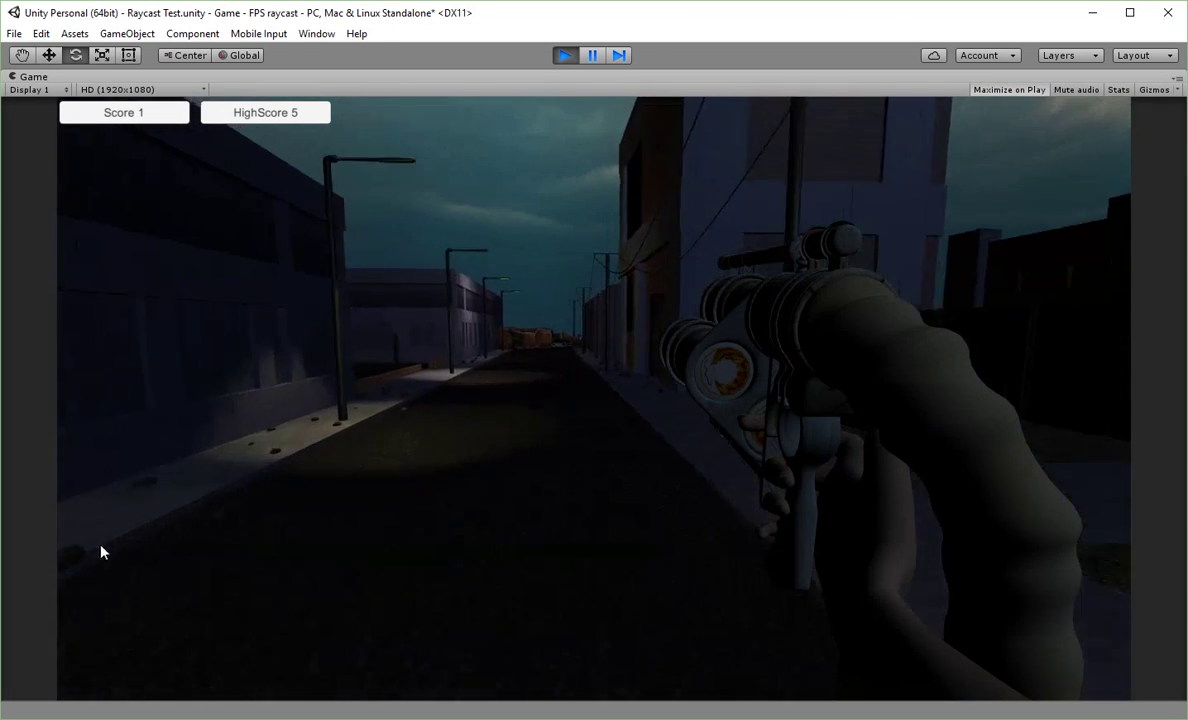
{"action": "key", "text": "w"}
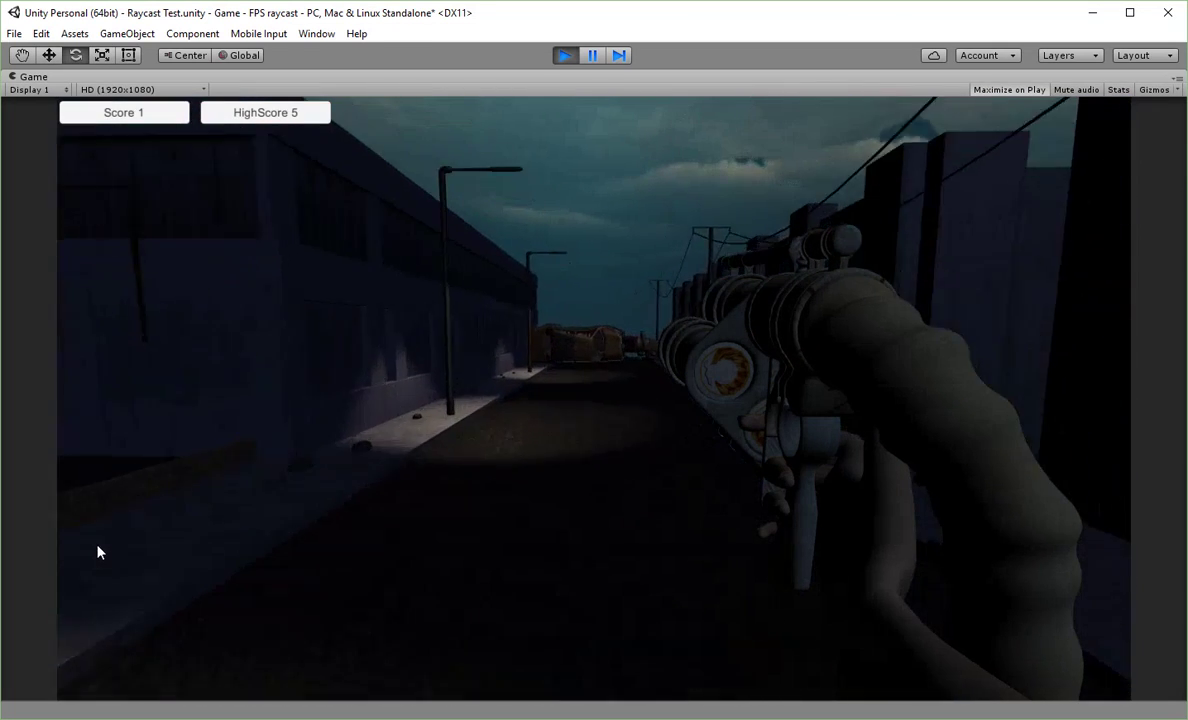
{"action": "key", "text": "w"}
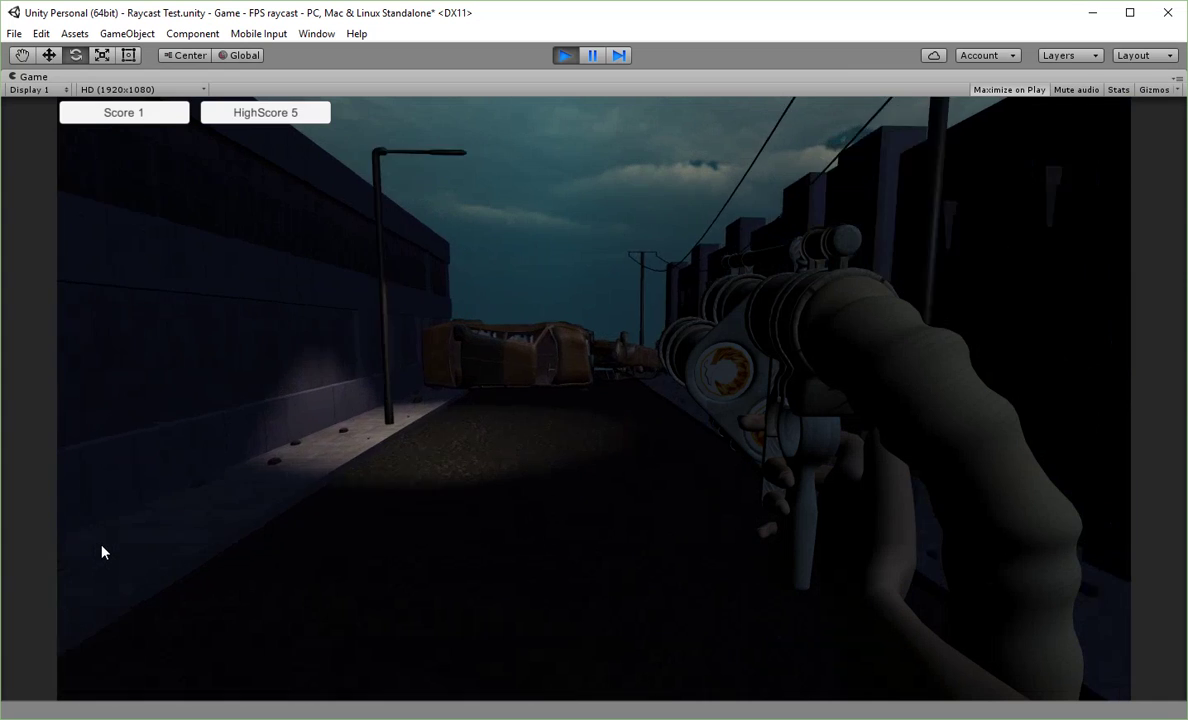
{"action": "key", "text": "w"}
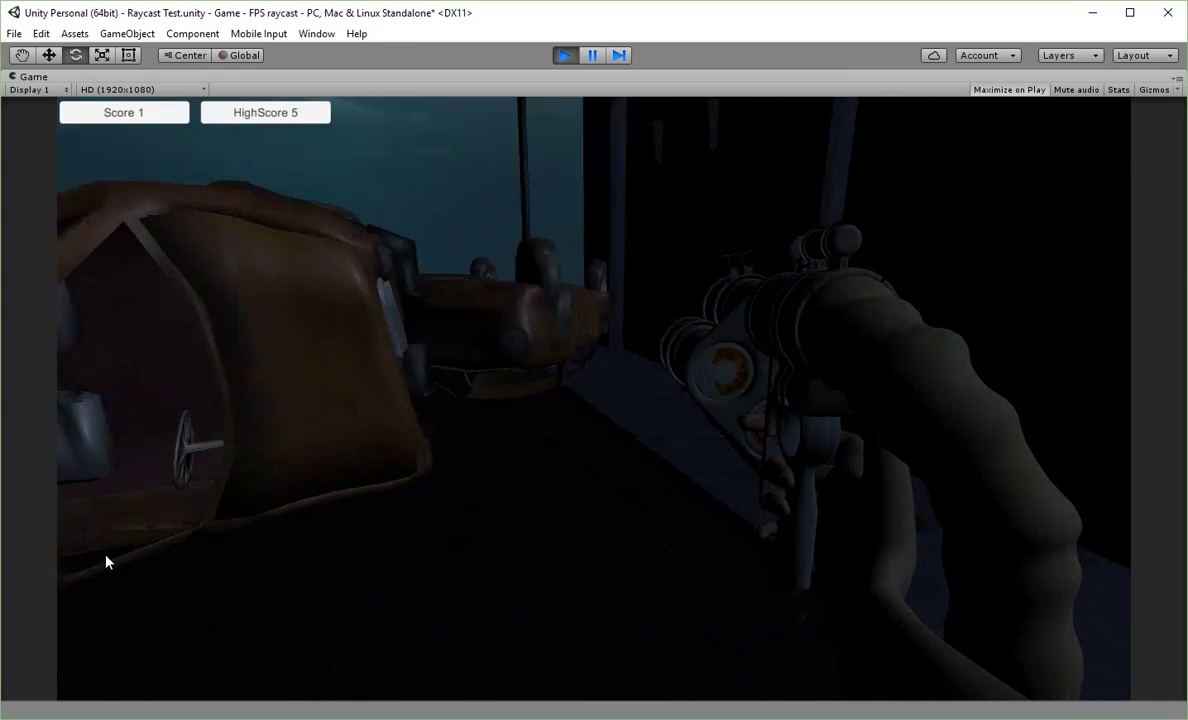
{"action": "left_click", "coordinate": [108, 562]}
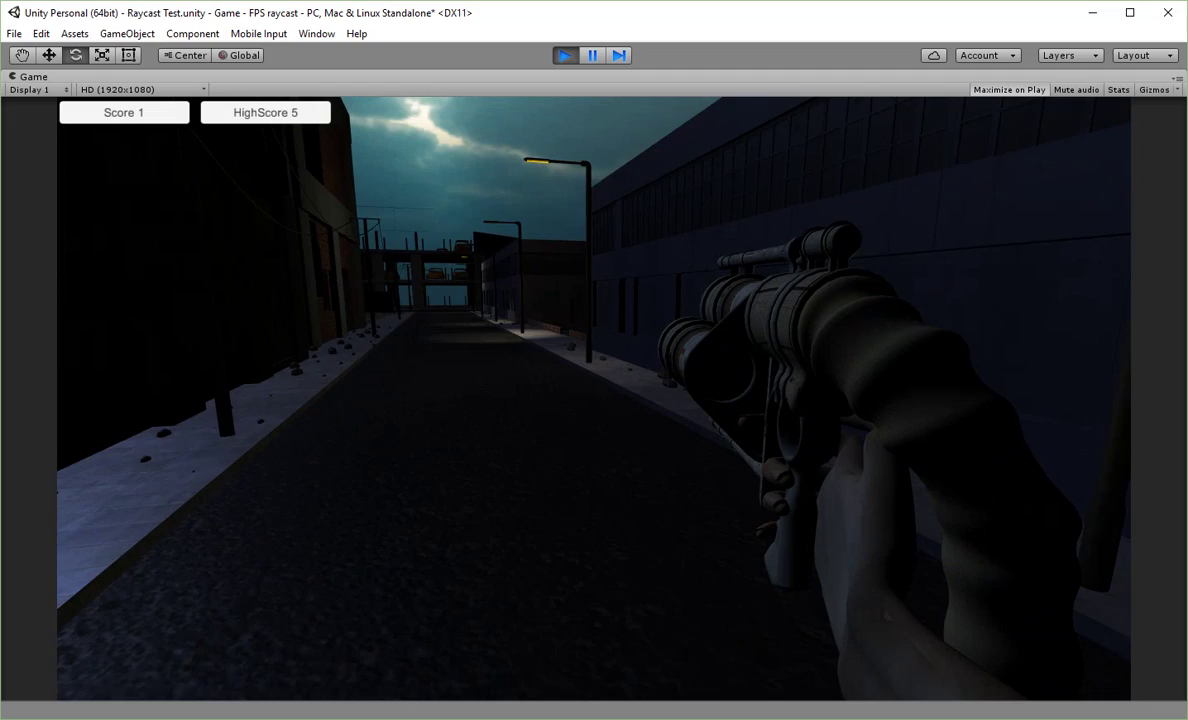
{"action": "key", "text": "w"}
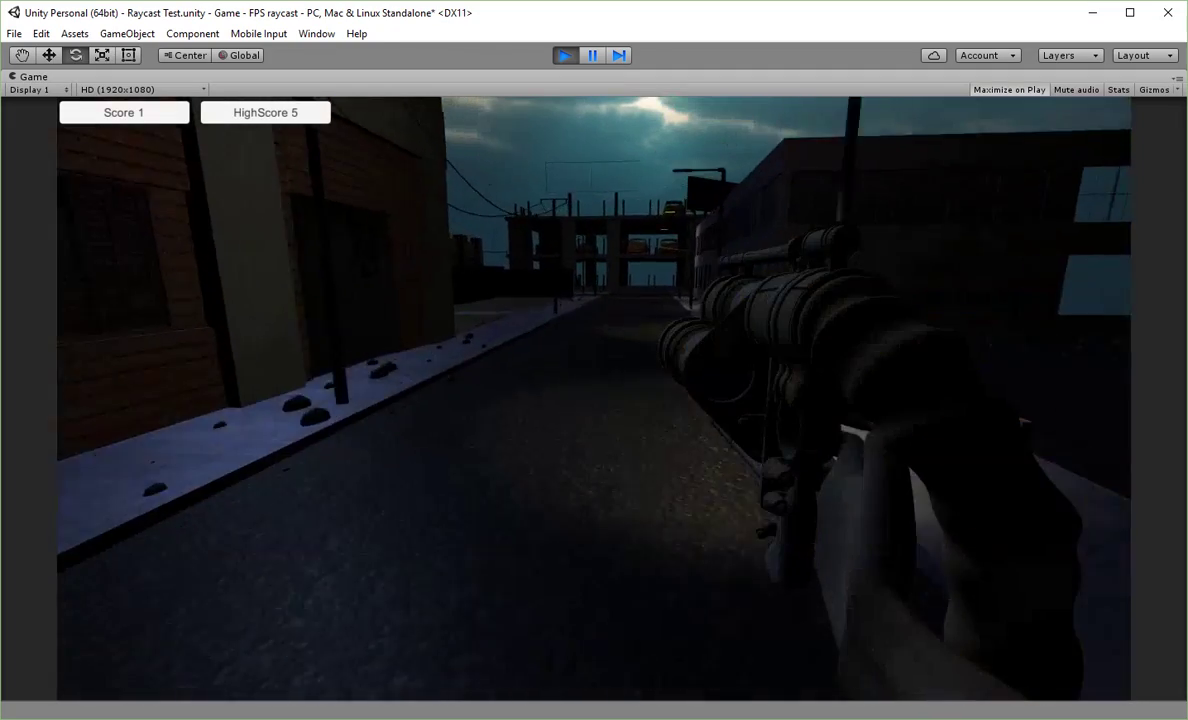
{"action": "key", "text": "w"}
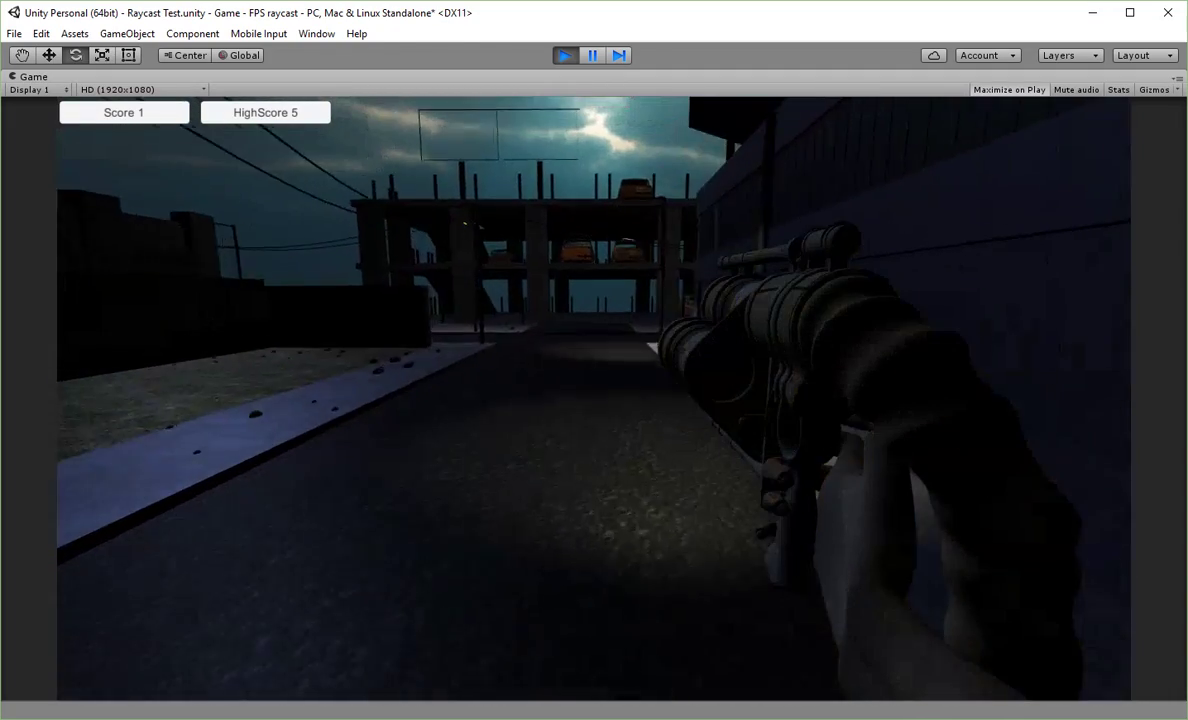
{"action": "key", "text": "w"}
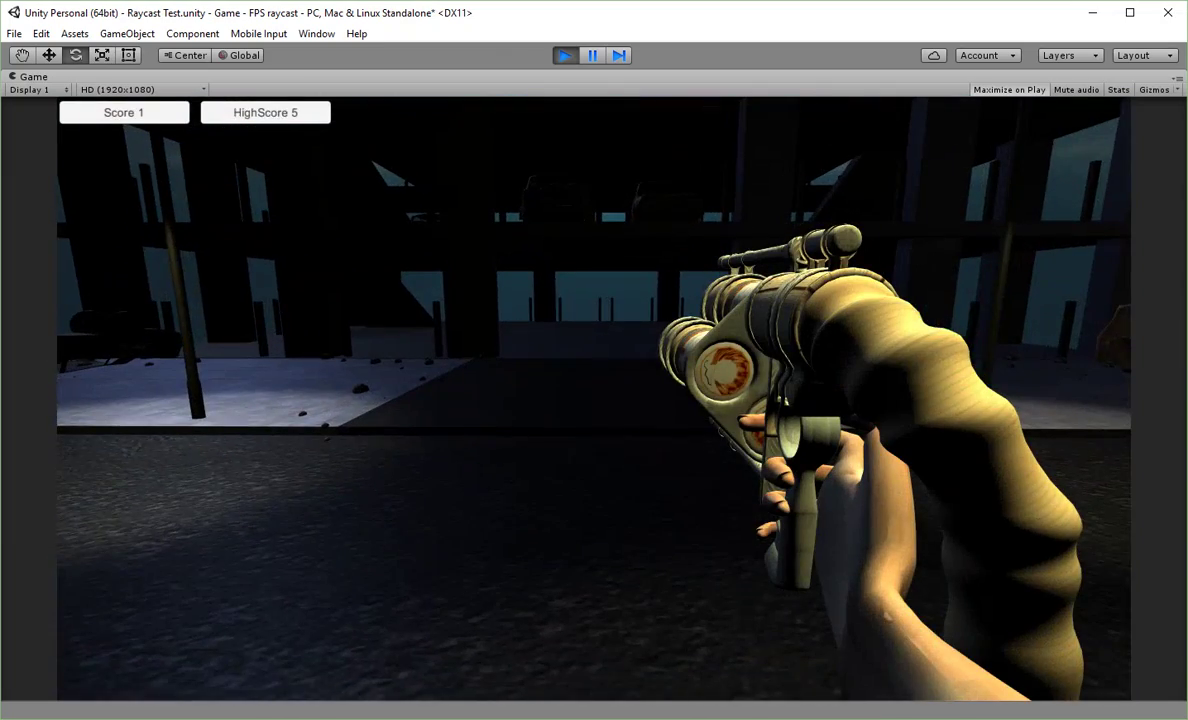
{"action": "key", "text": "w"}
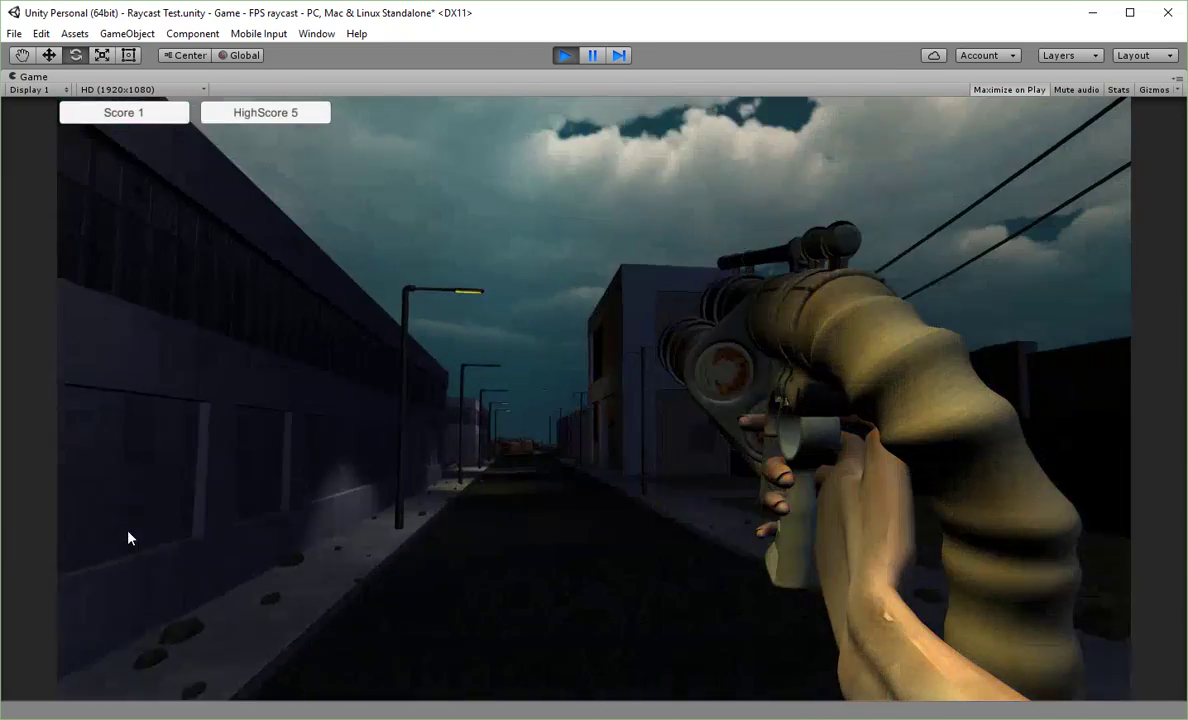
{"action": "mouse_move", "coordinate": [127, 450]}
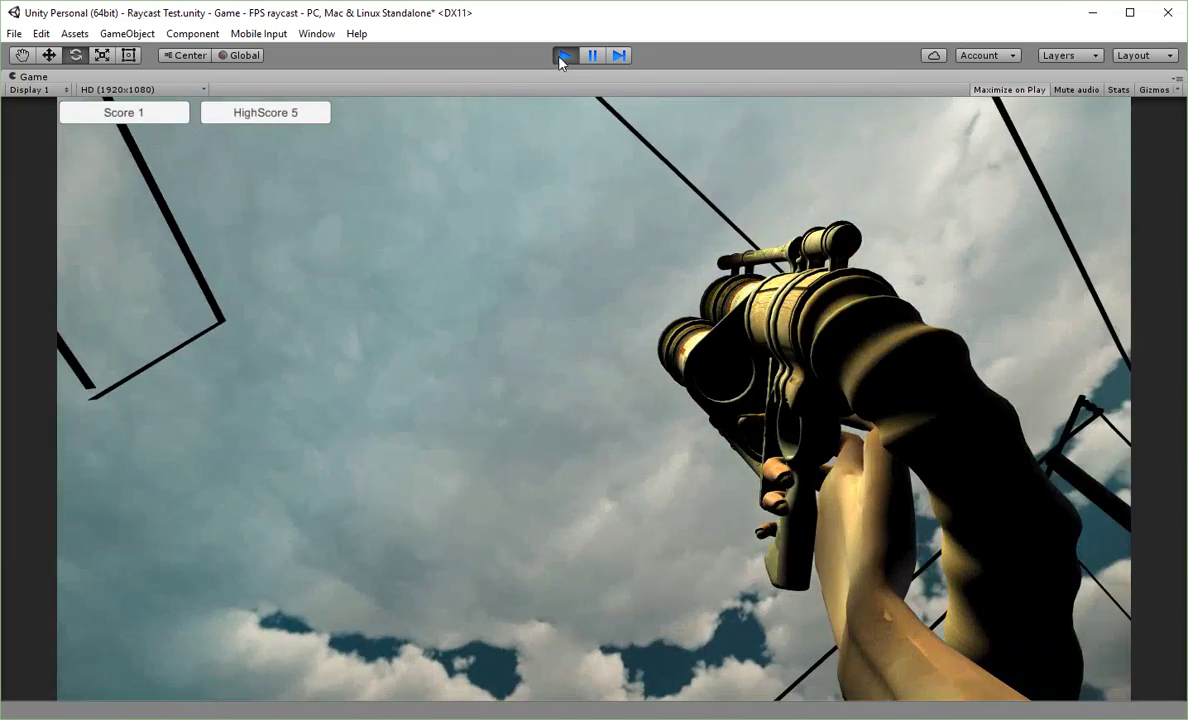
{"action": "left_click", "coordinate": [561, 60]}
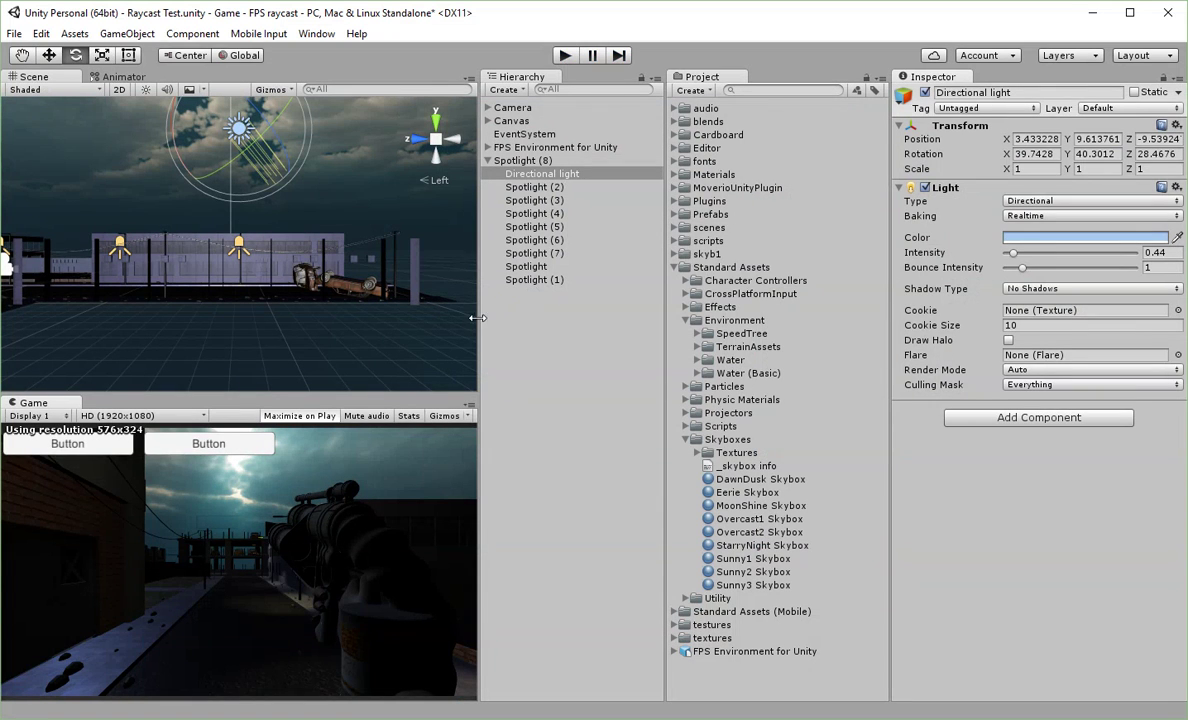